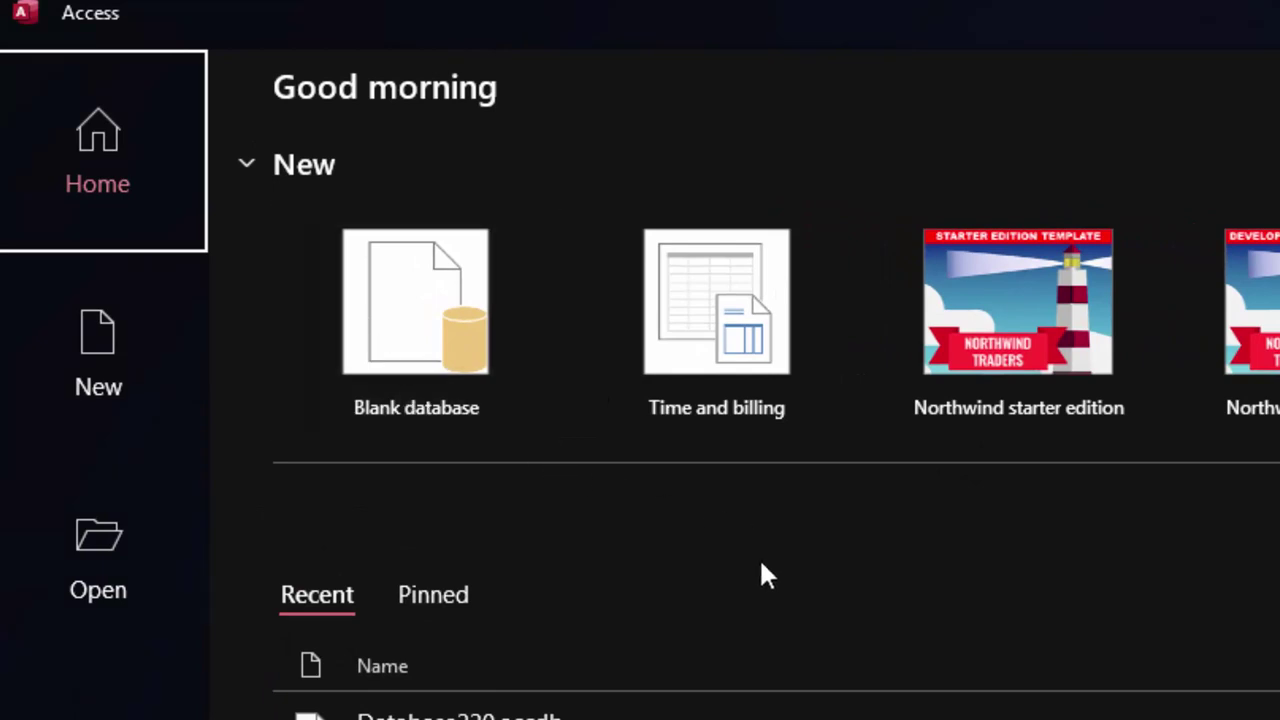
Create a new blank database with the default name Database221.accdb.
left_click(465, 345)
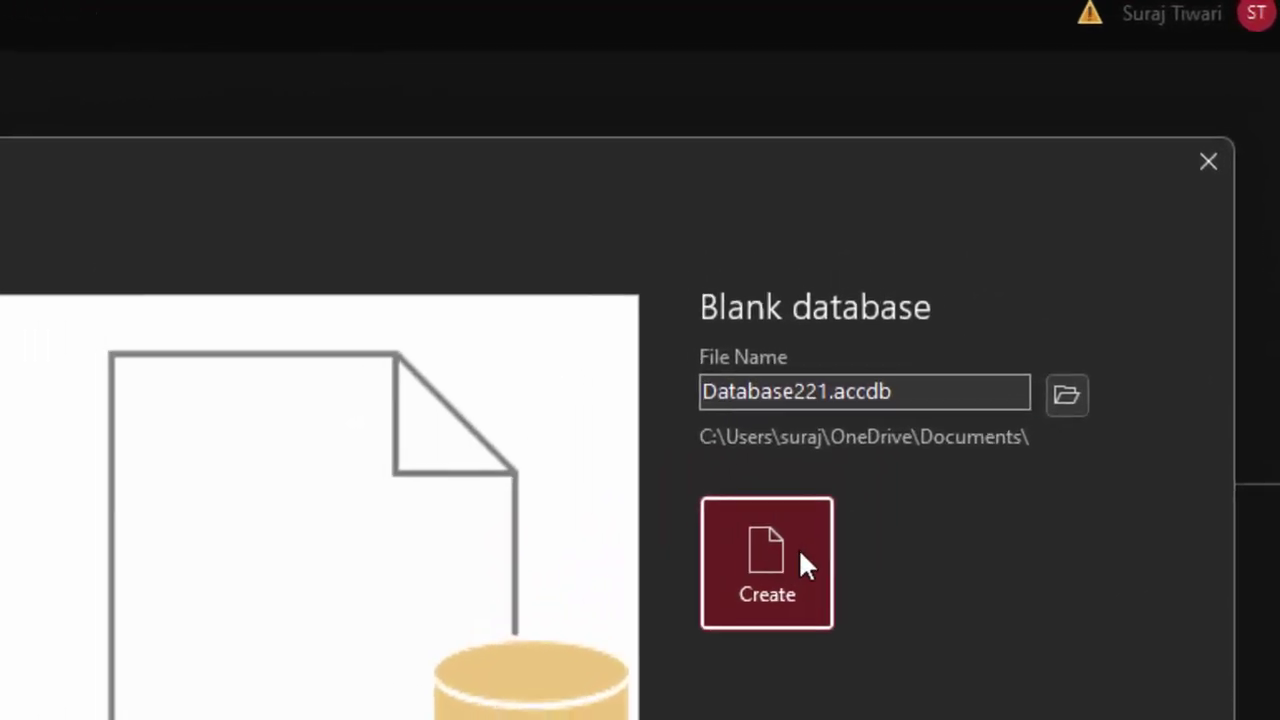
left_click(945, 384)
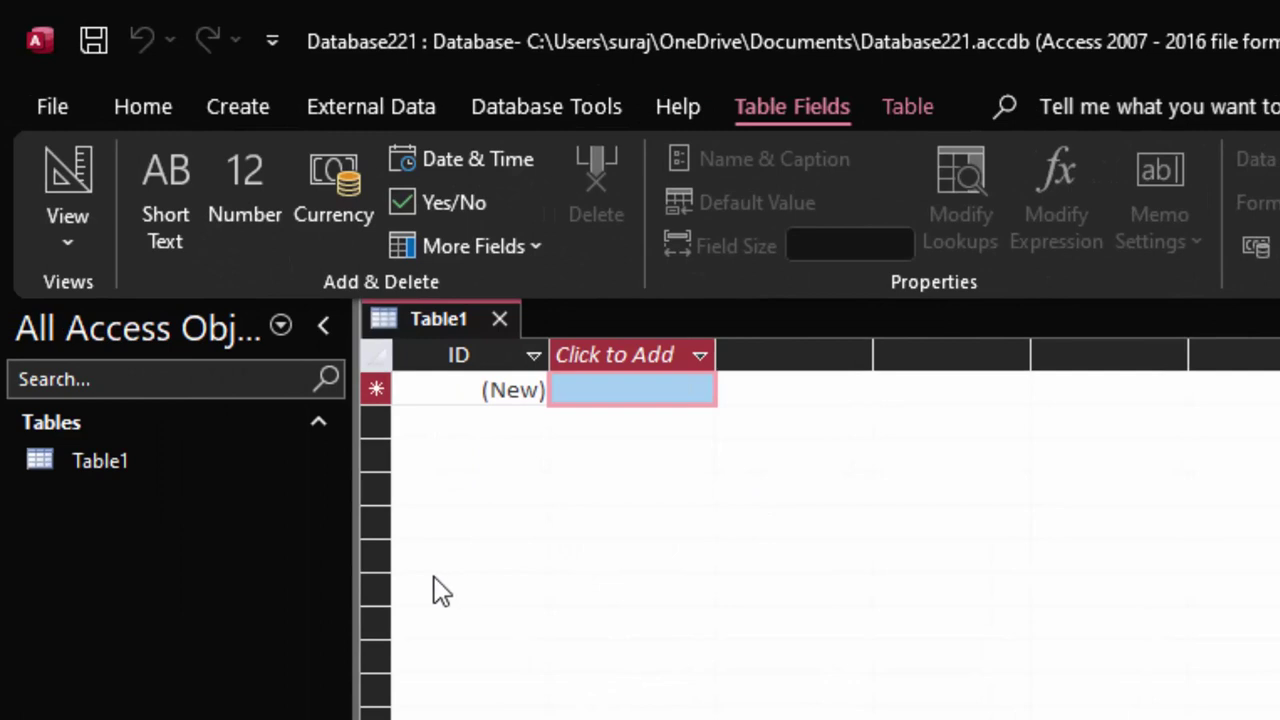
Switch the new table to Design View and start typing ProductT as its name.
left_click(67, 225)
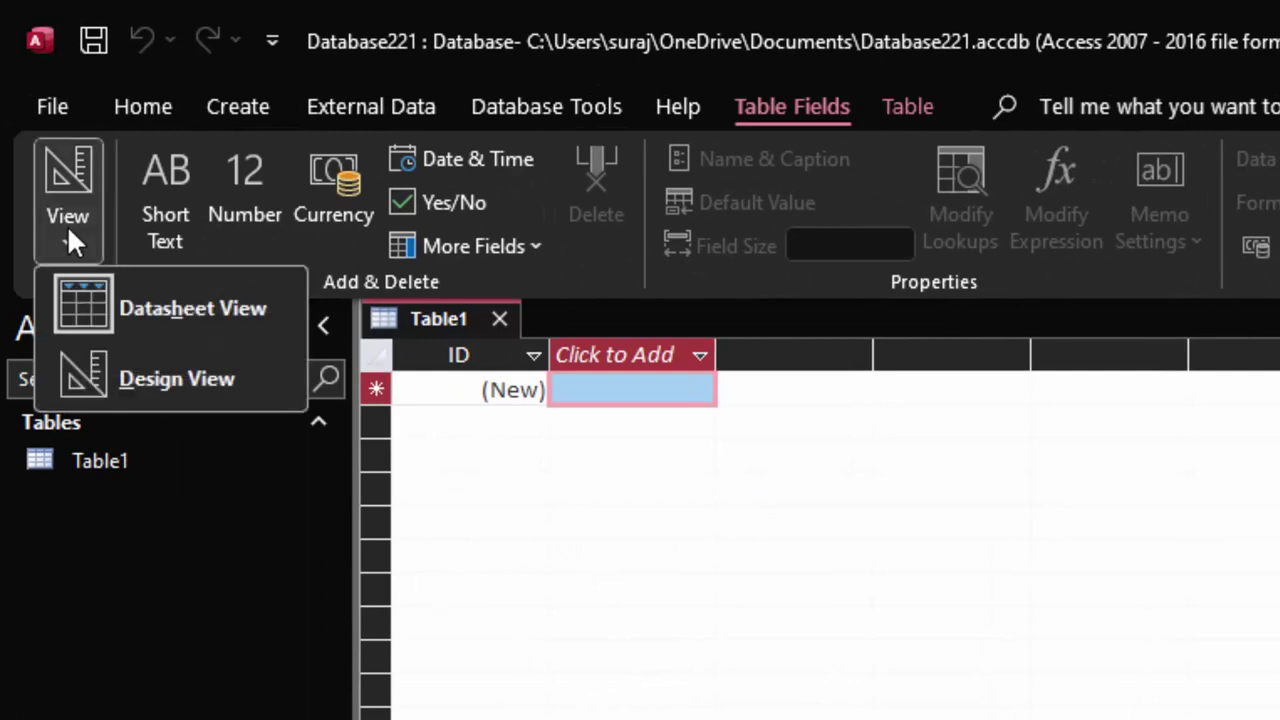
left_click(168, 380)
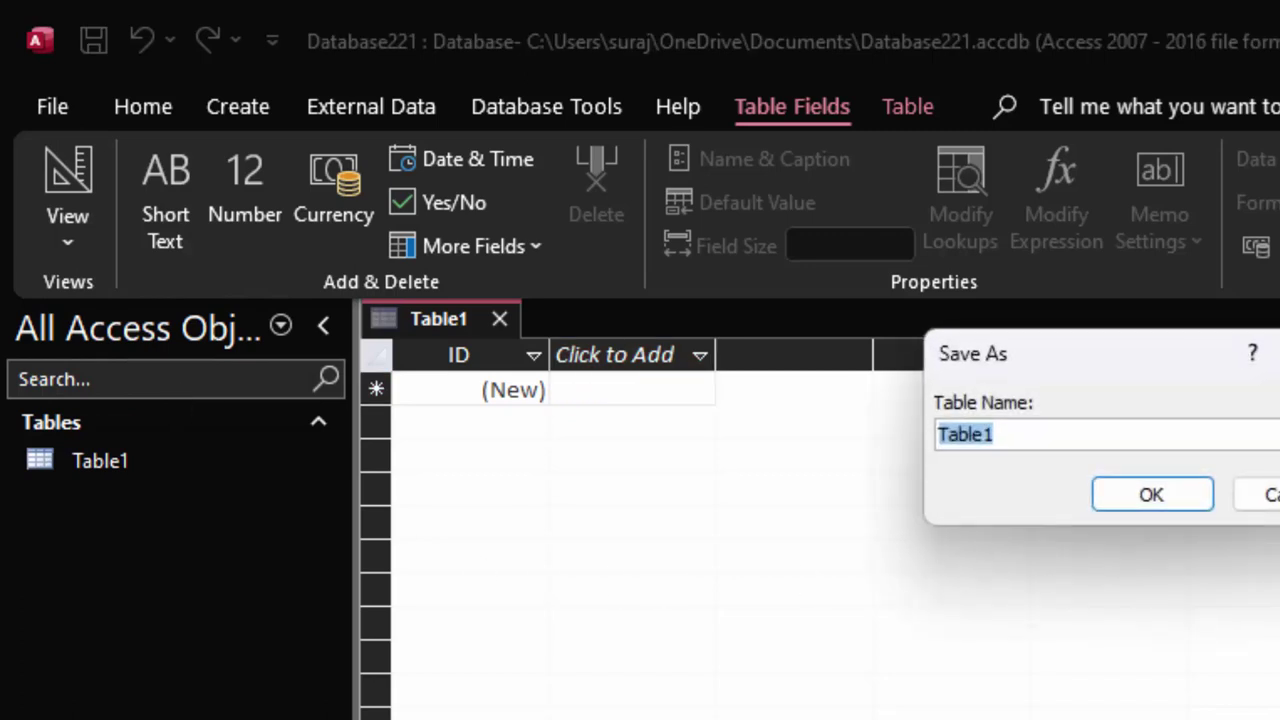
key("BackSpace")
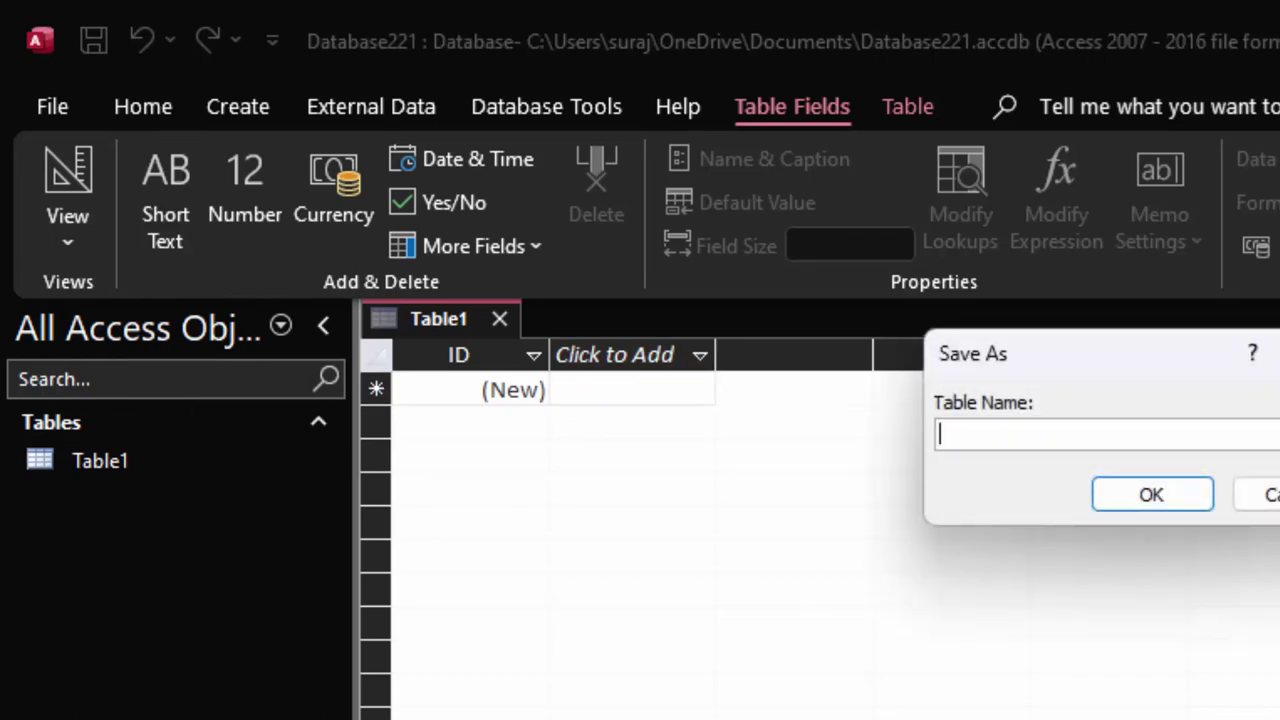
type("S")
key("BackSpace")
key("BackSpace")
type("Produ")
Save the table as ProductT and add a Name_of_Product field.
left_click(1145, 493)
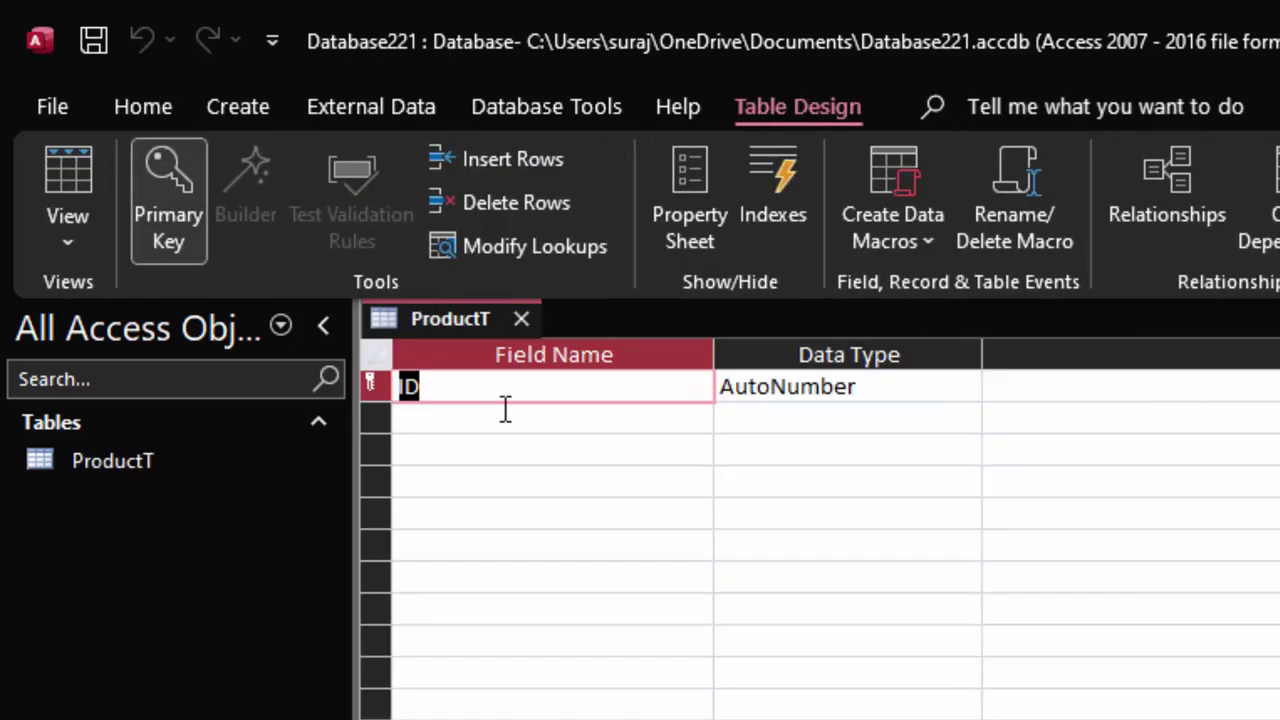
left_click(460, 425)
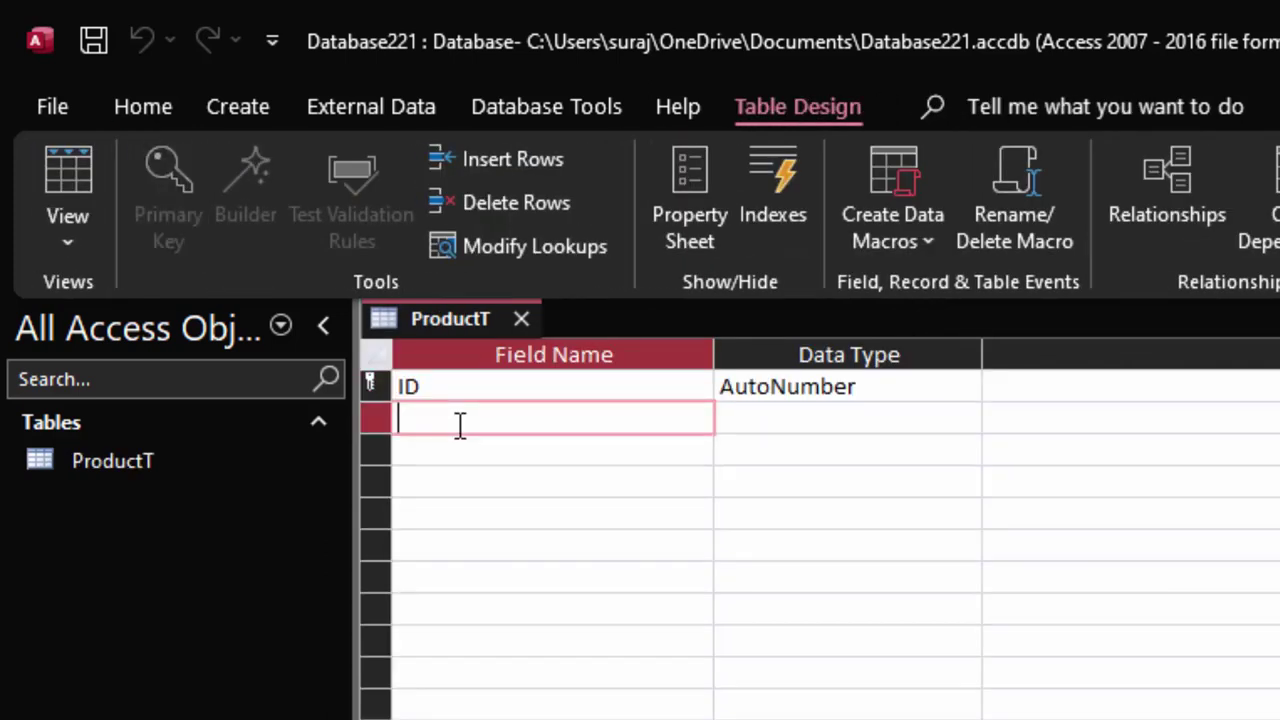
type("Name of")
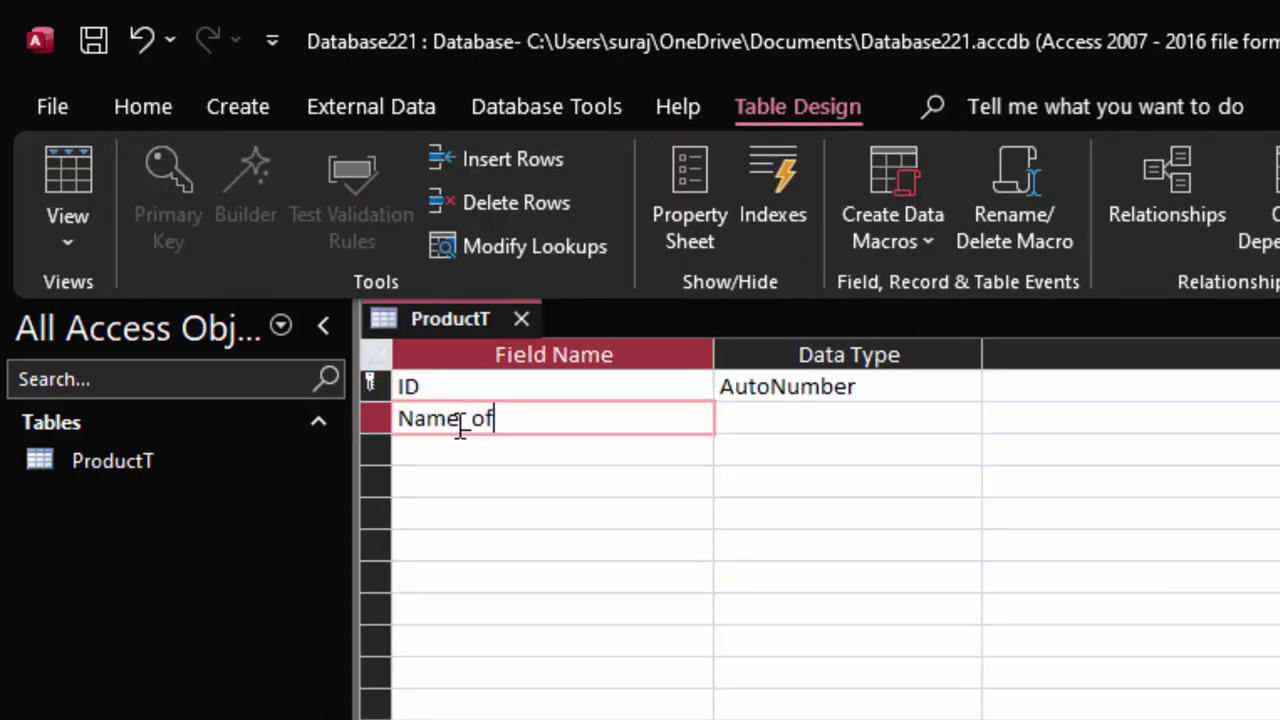
type("_Produ")
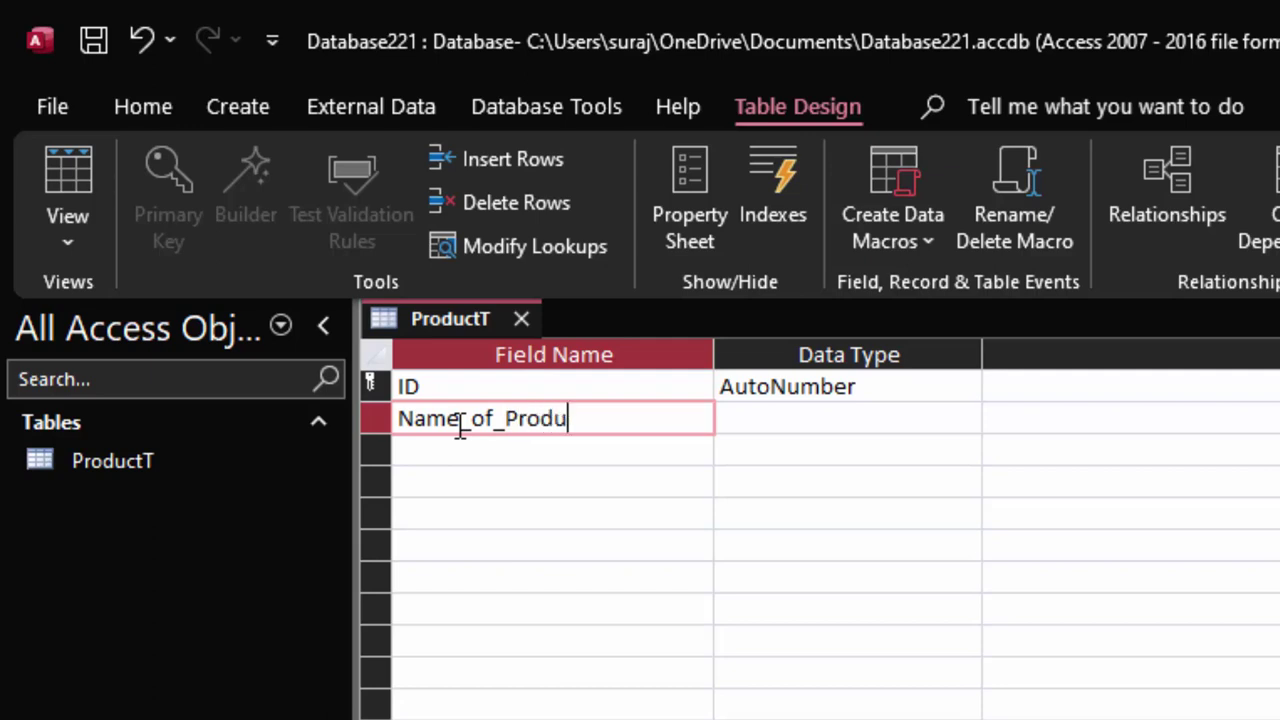
type("ct")
left_click(770, 418)
Add a Price field with the Currency data type.
left_click(537, 455)
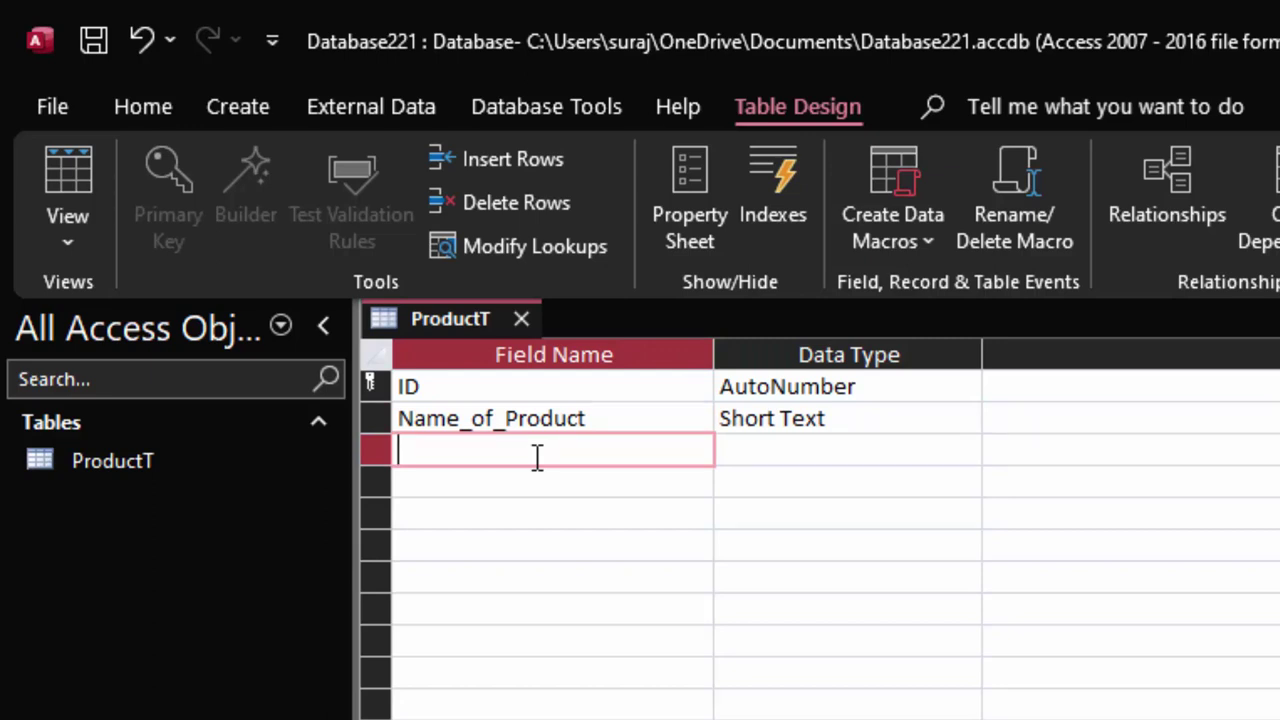
type("Pric")
type("e")
left_click(900, 450)
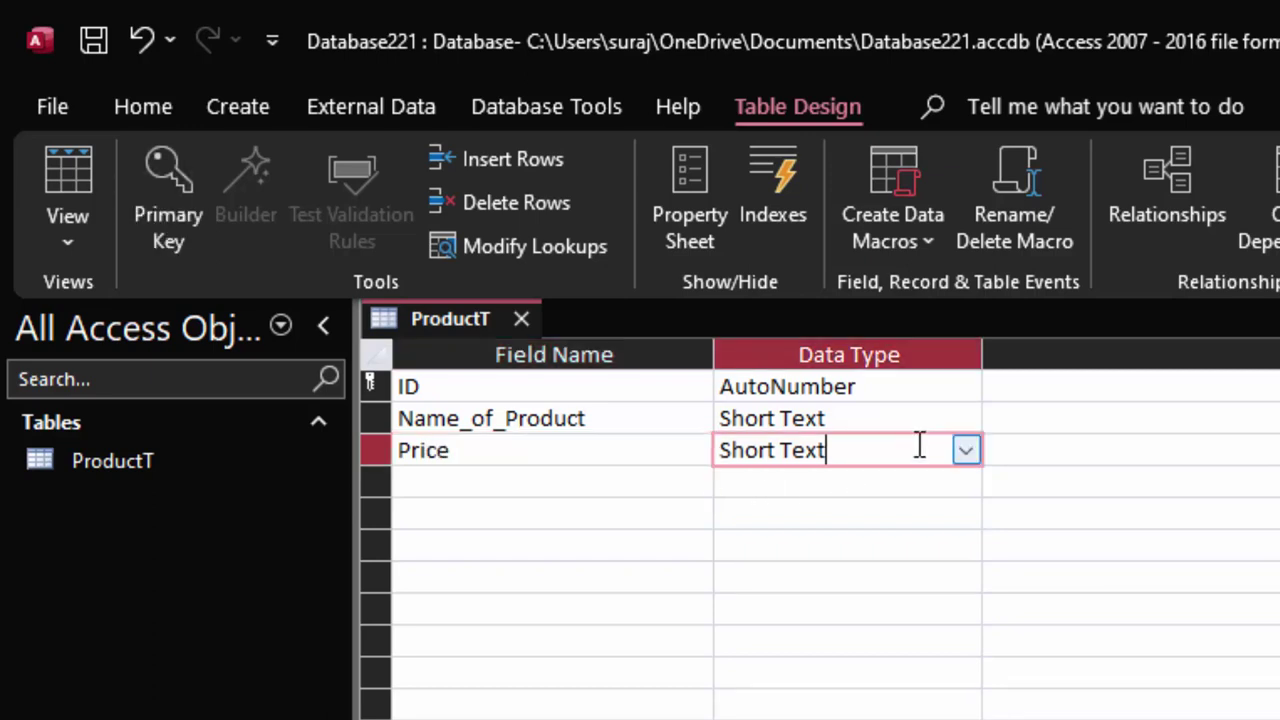
left_click(964, 452)
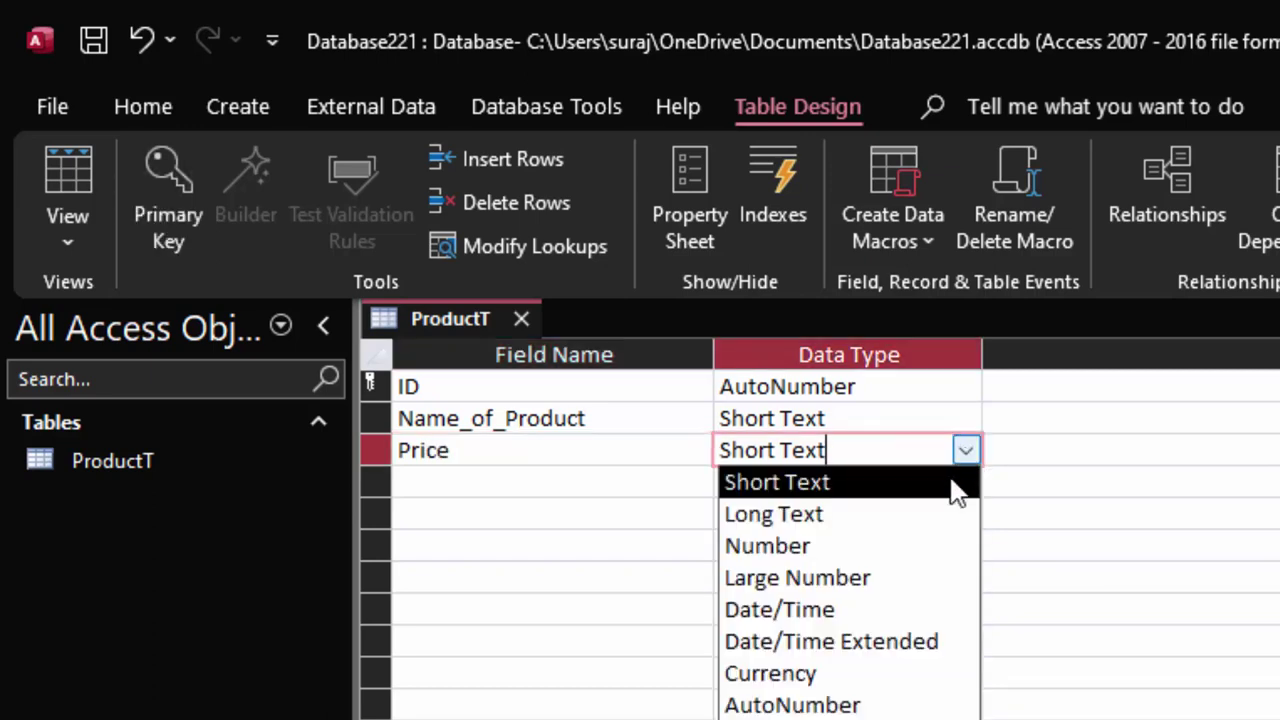
left_click(857, 675)
Add a Qty field with the Number data type, correcting the name from Unit.
left_click(520, 481)
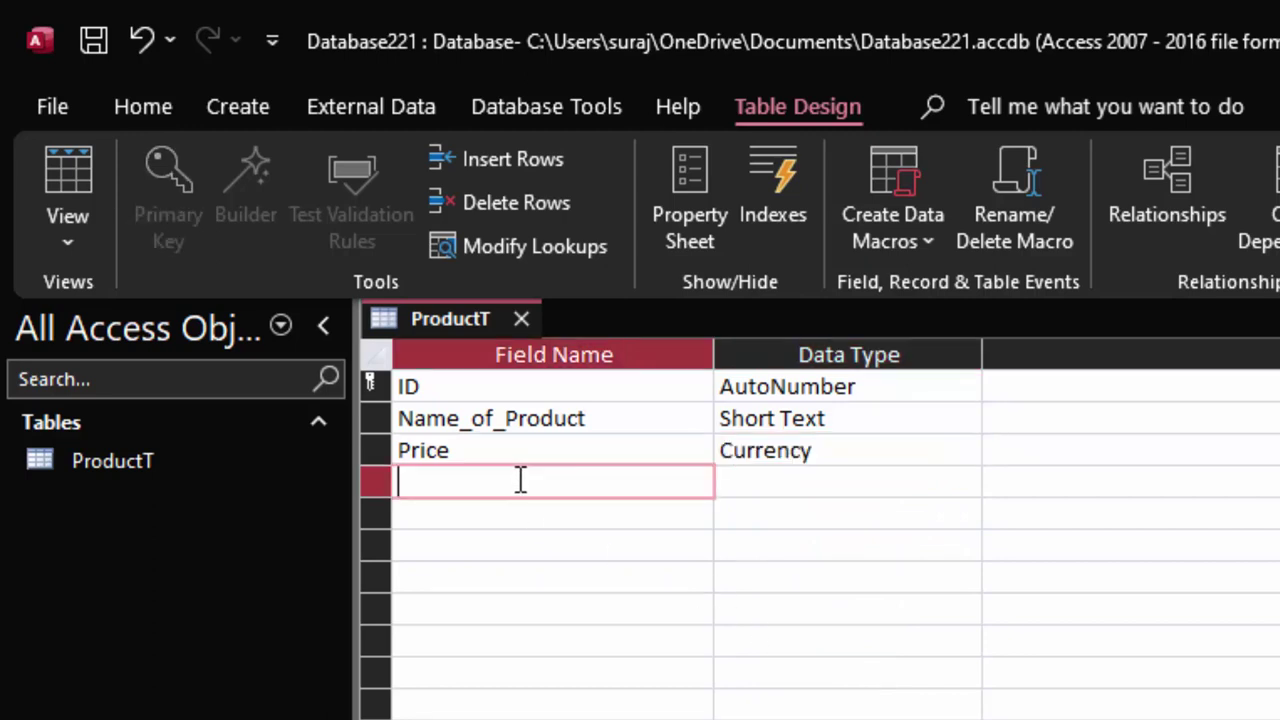
type("Unit")
left_click(897, 480)
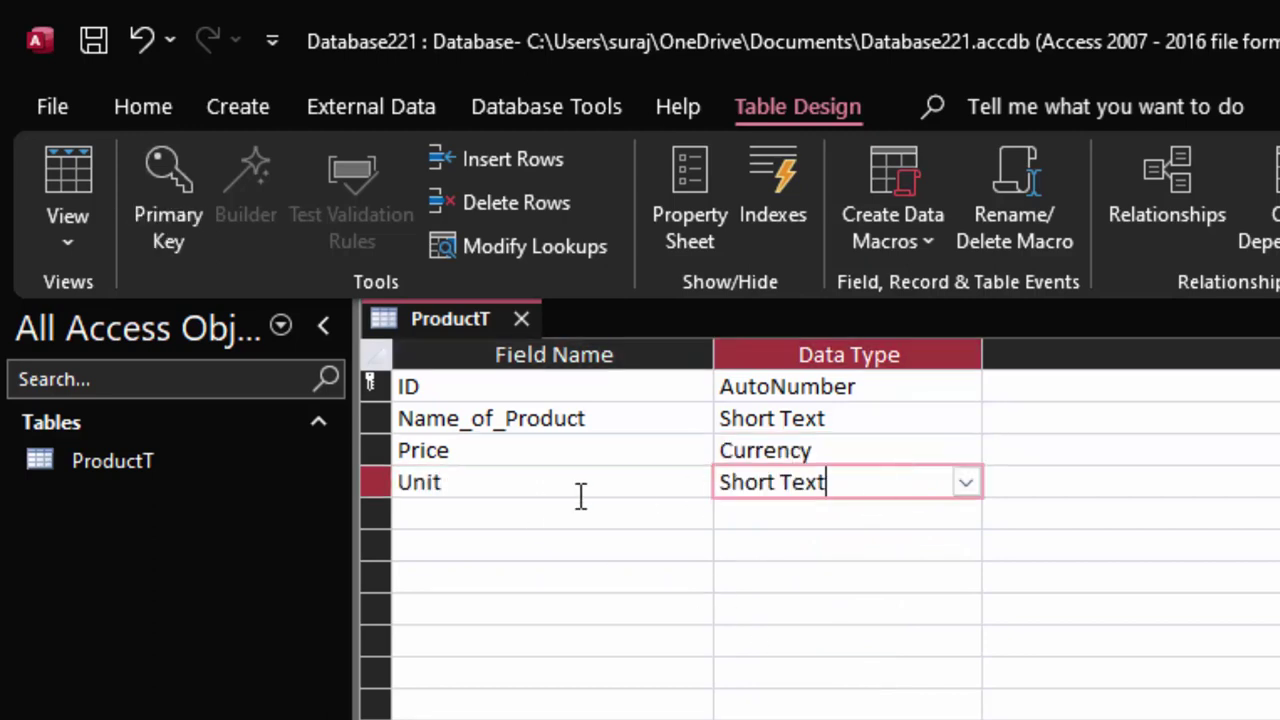
double_click(556, 492)
key("BackSpace")
type("Q")
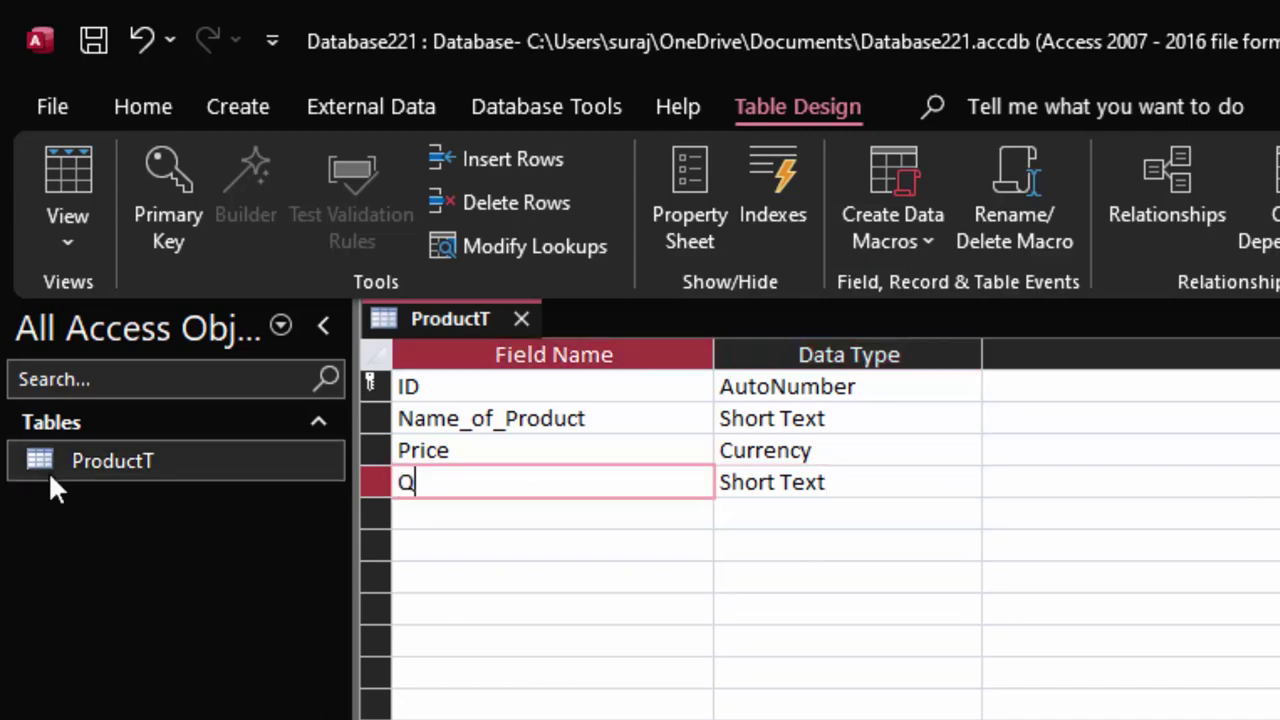
type("Ty")
key("BackSpace")
key("BackSpace")
type("y")
left_click(877, 478)
left_click(968, 484)
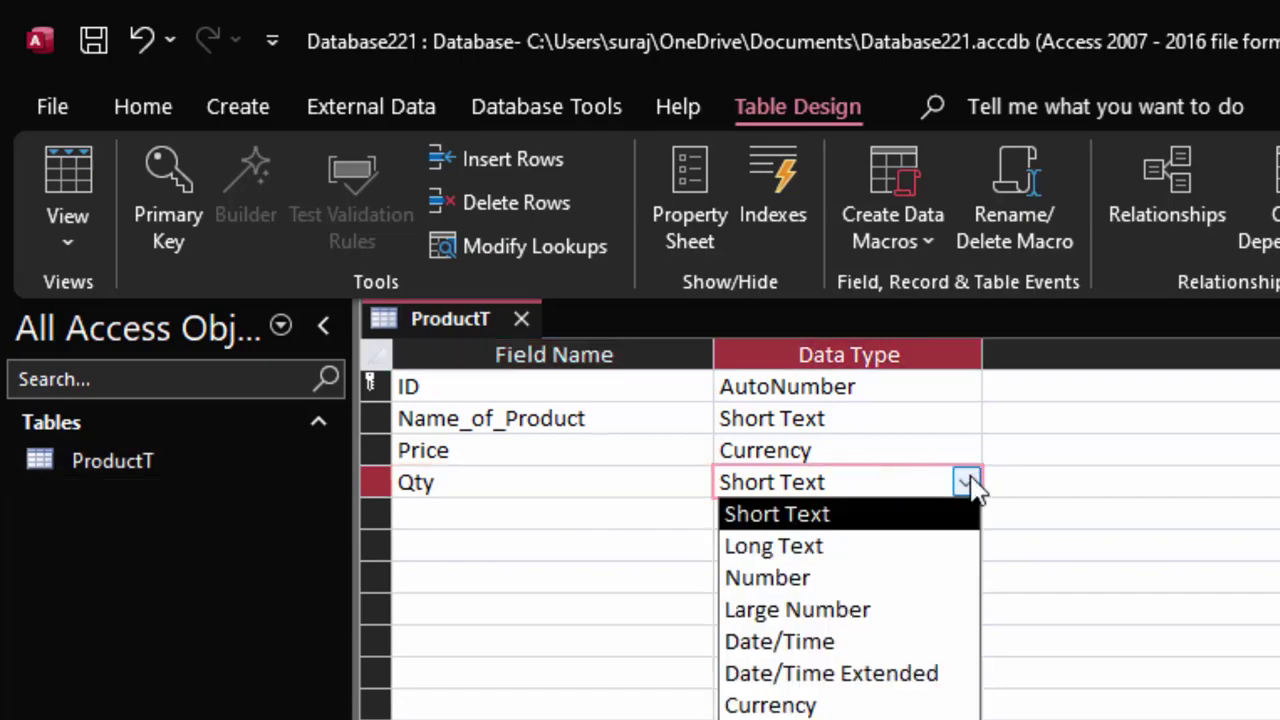
left_click(871, 580)
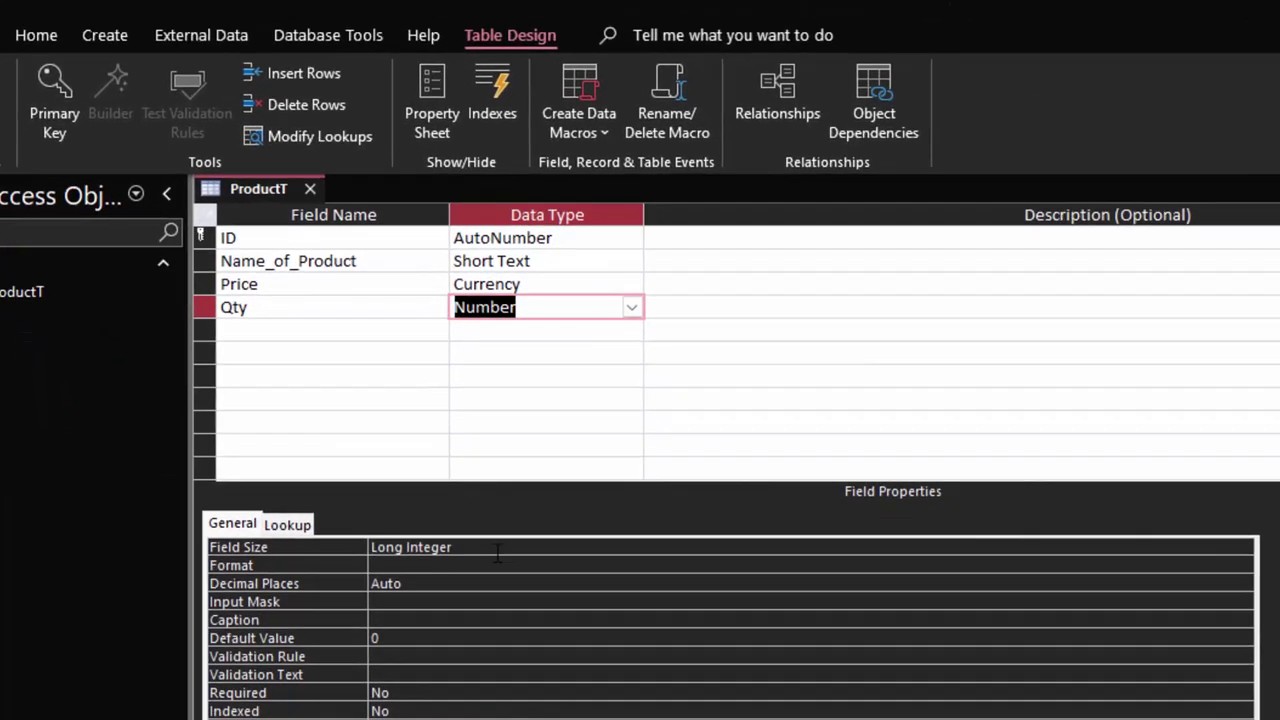
Add a Total field below Qty.
key("F6")
left_click(448, 545)
type("d")
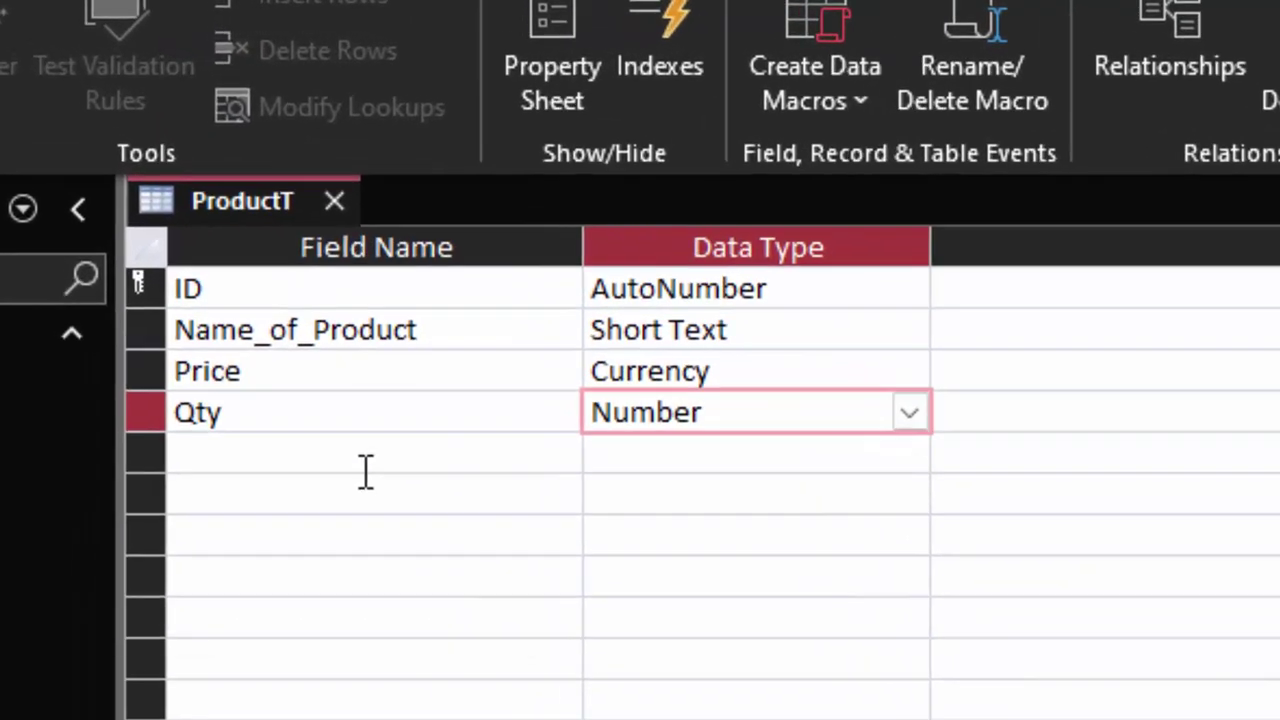
left_click(366, 470)
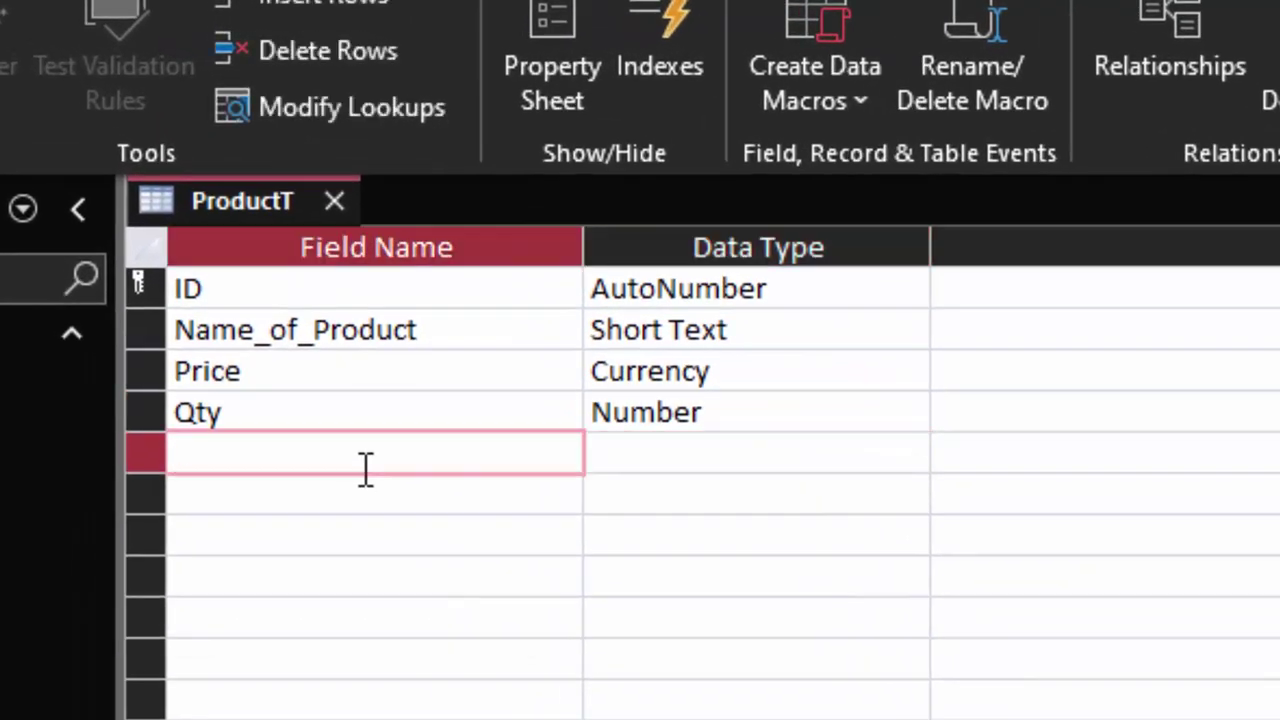
type("Total")
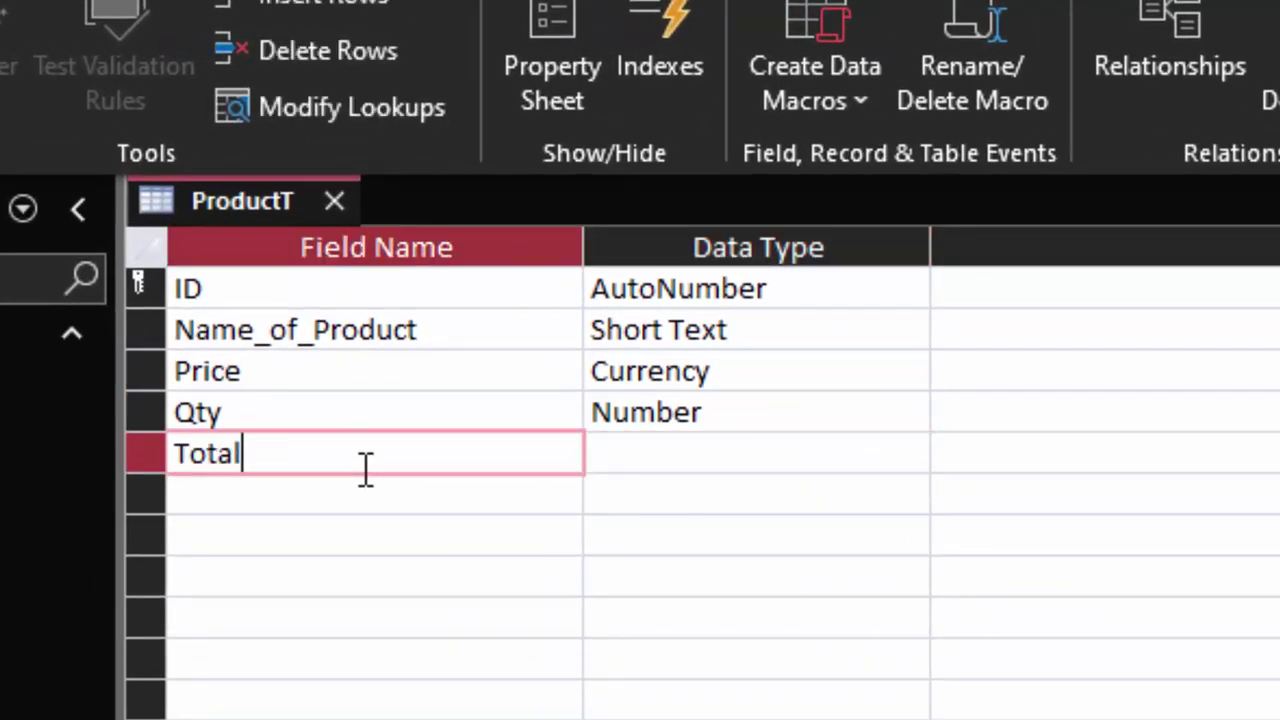
left_click(710, 456)
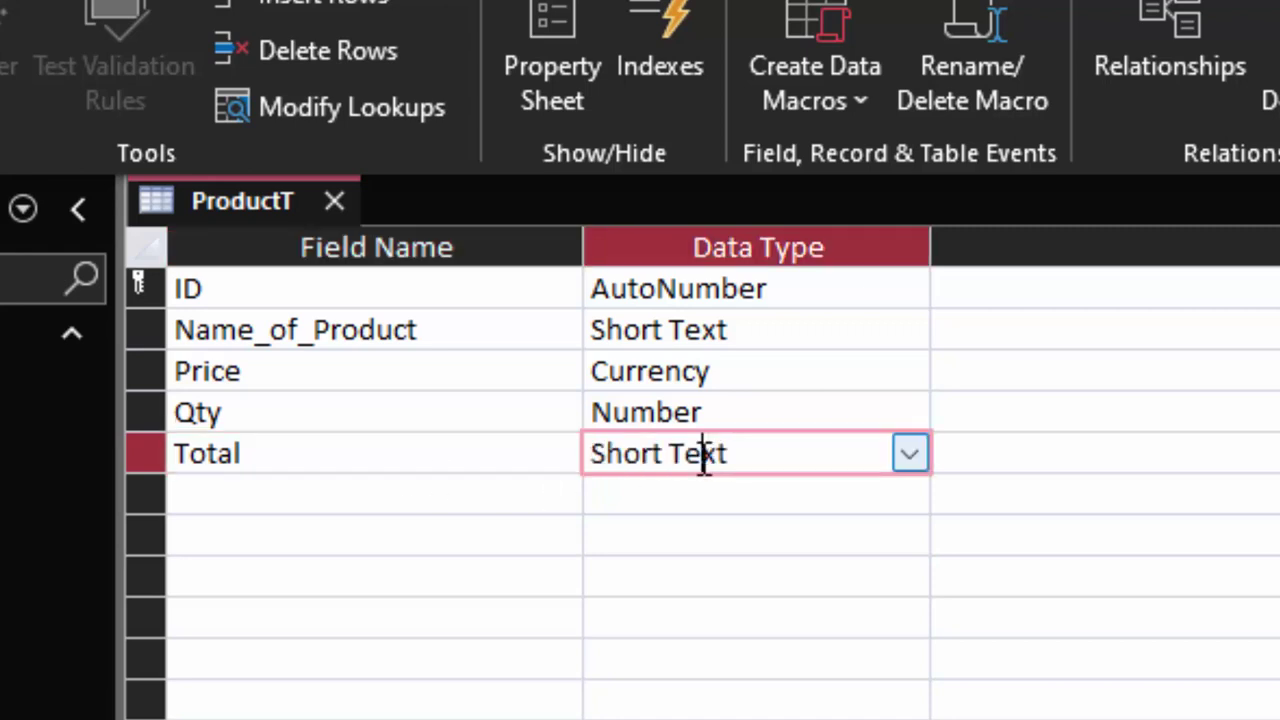
Rename the ID key field to Product_id.
left_click_drag(266, 291, 176, 289)
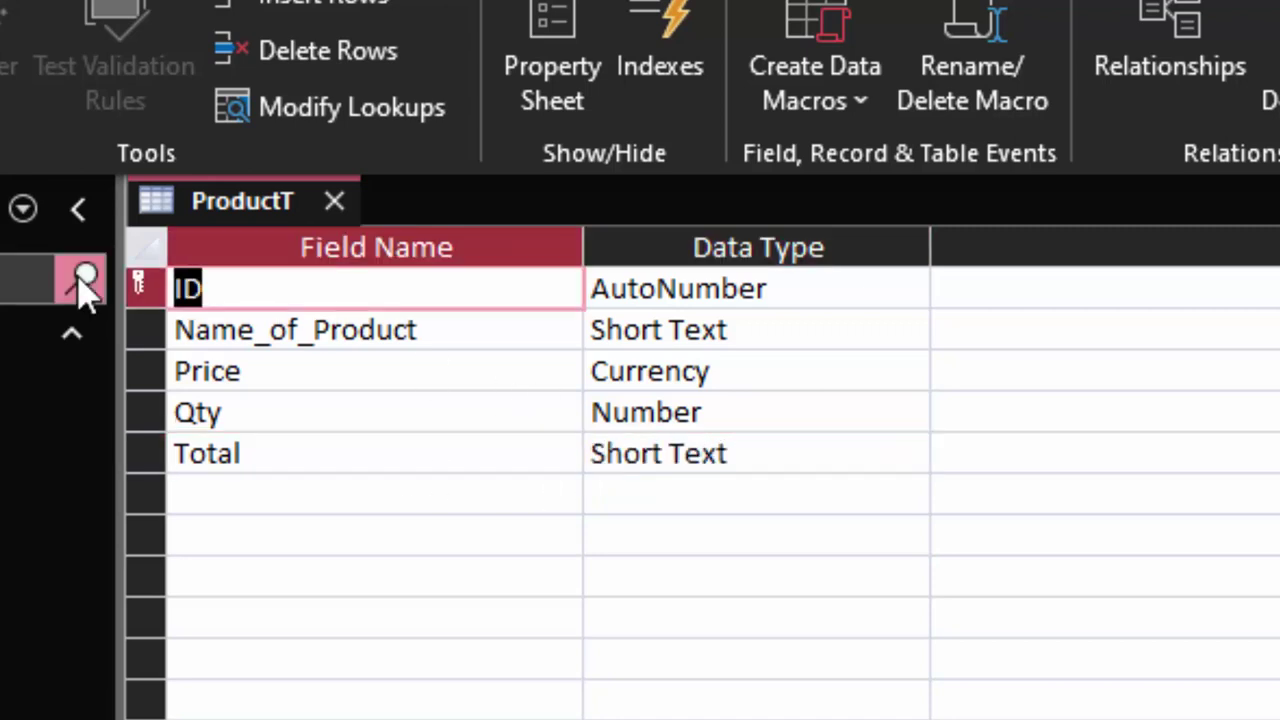
key("Delete")
type("Produc")
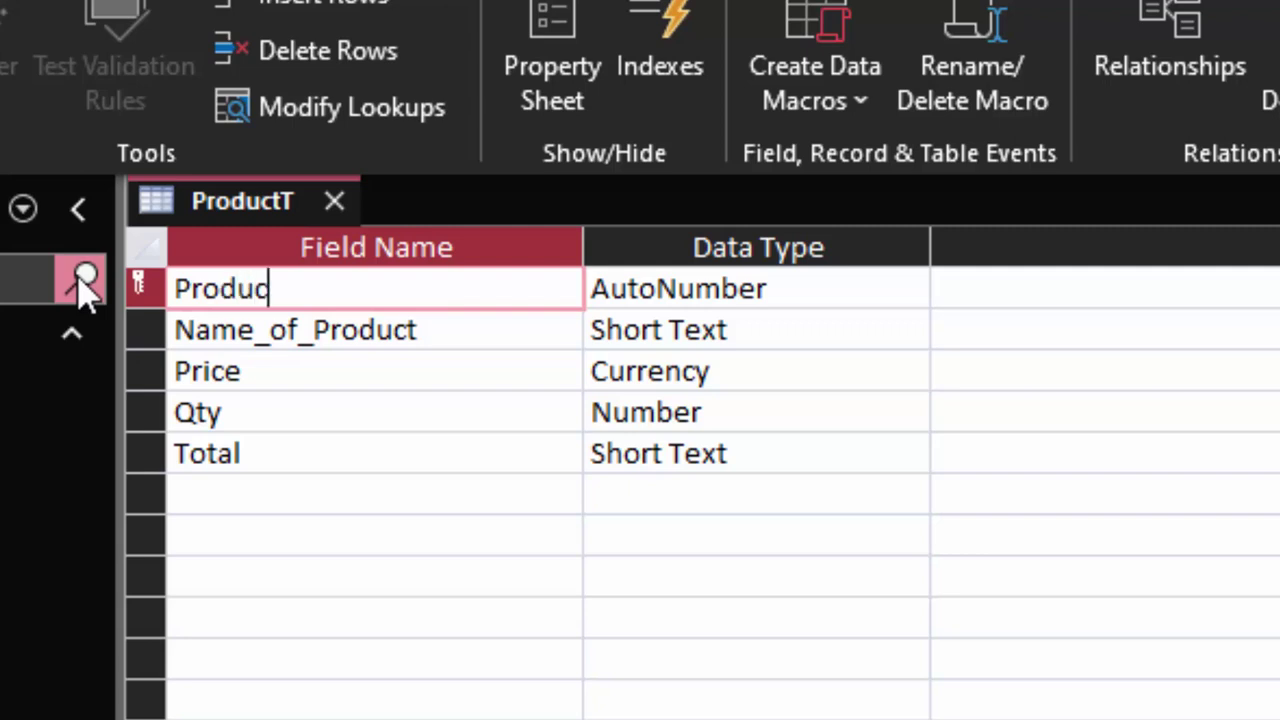
type("t_id")
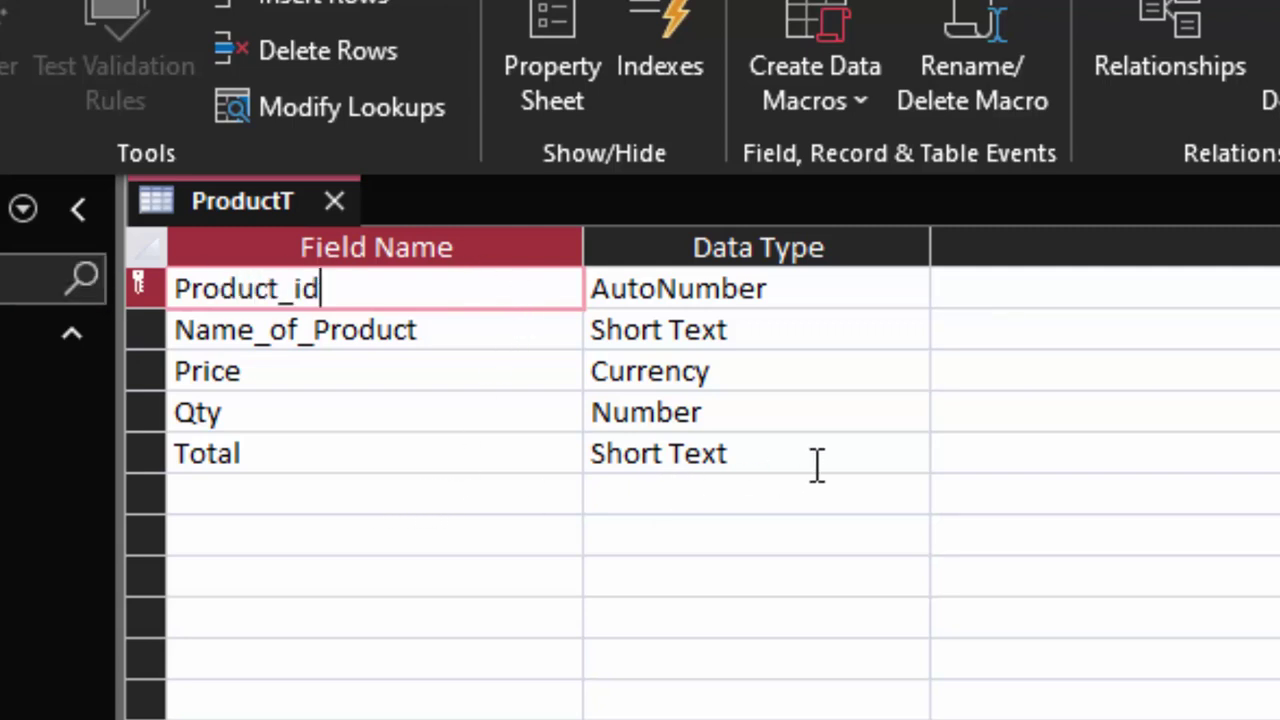
left_click(908, 462)
left_click(907, 457)
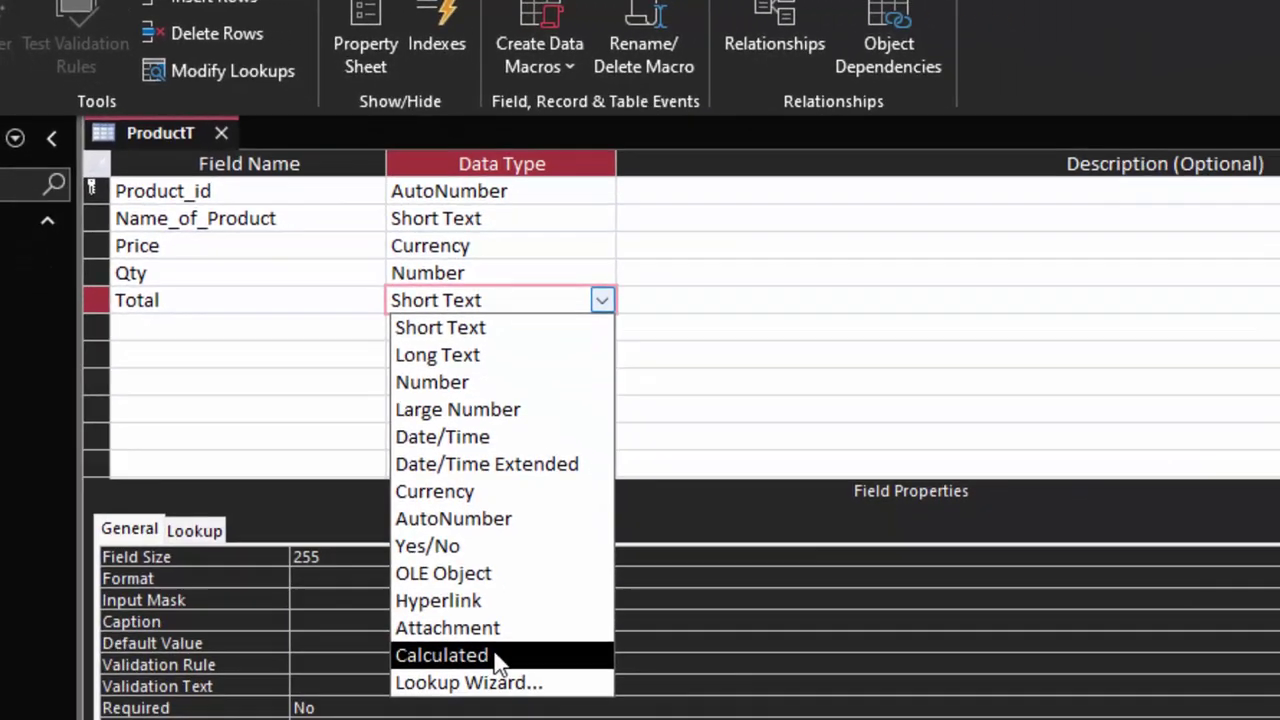
Make Total a Calculated field with the expression [Price]*[Unit].
left_click(480, 655)
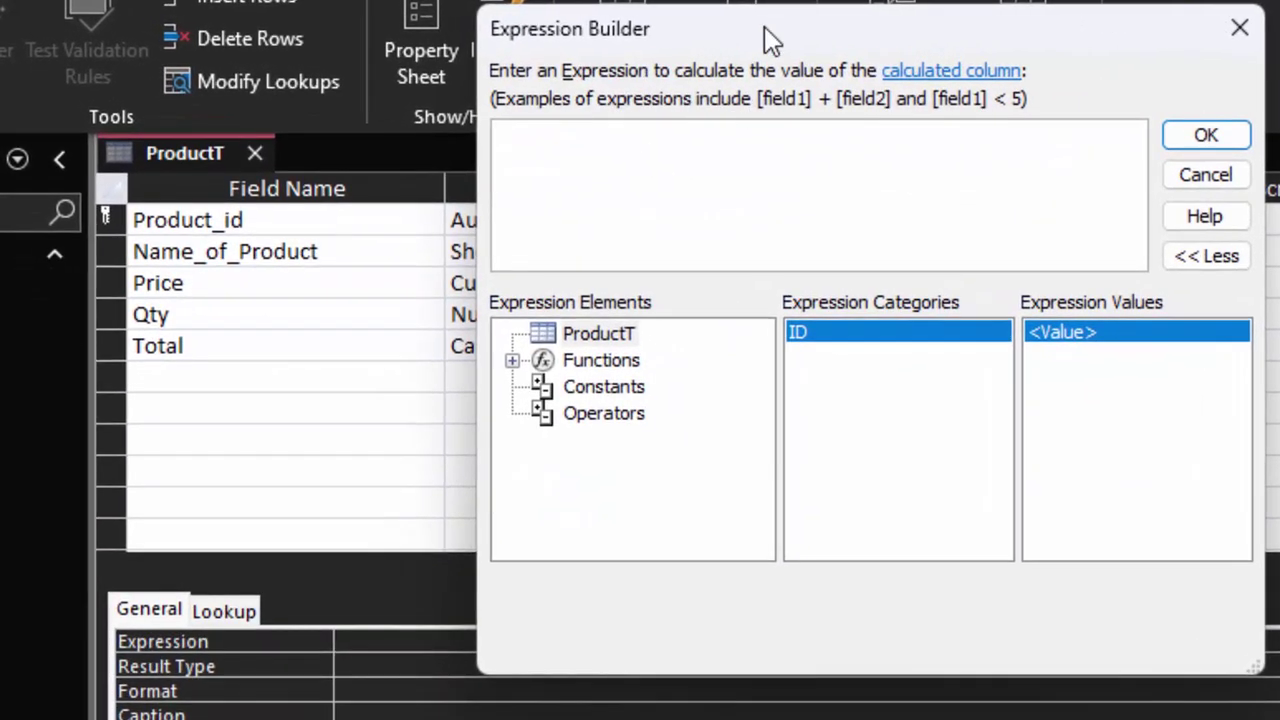
left_click_drag(712, 42, 797, 62)
left_click_drag(915, 68, 1139, 116)
type("[")
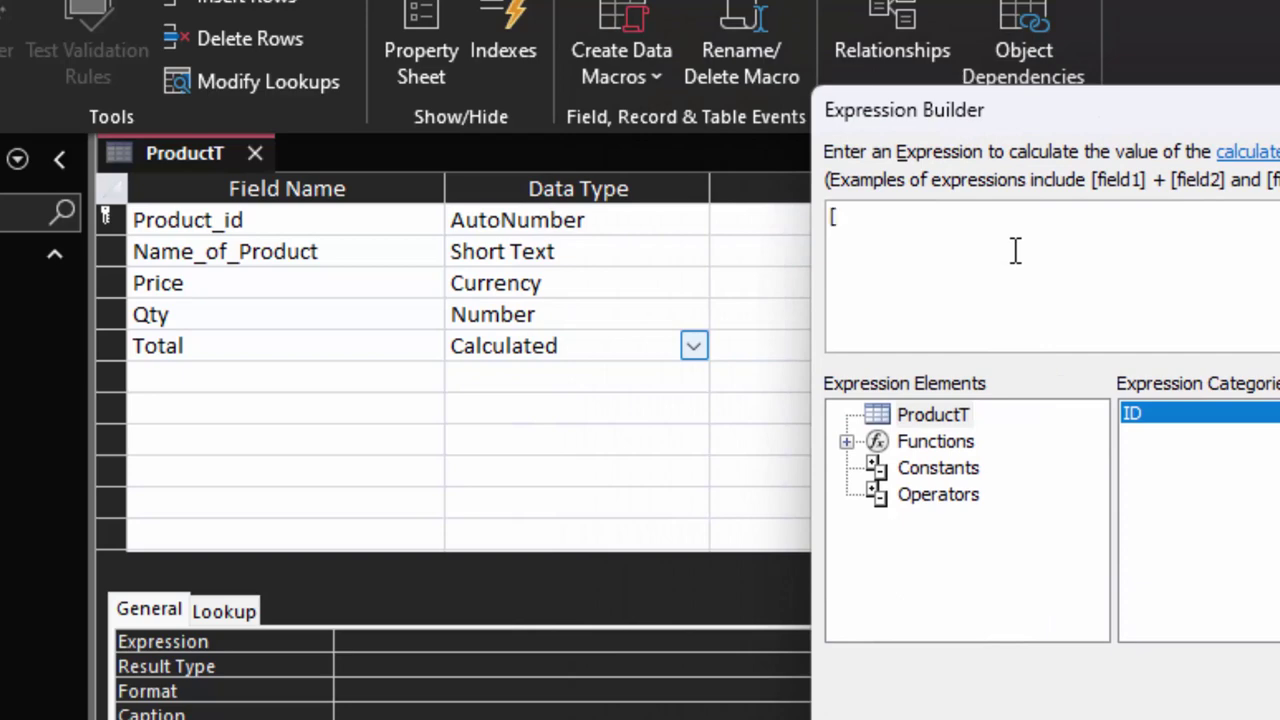
type("Pric")
type("e")
key("BackSpace")
type("Unit")
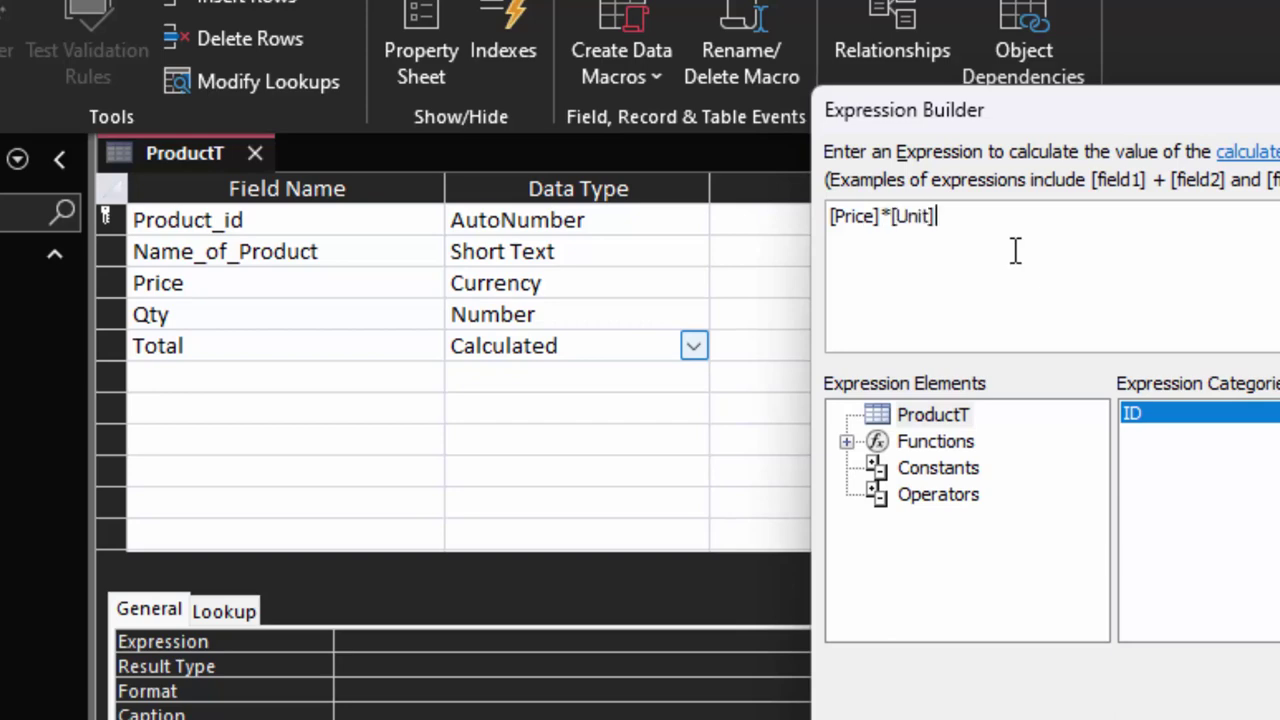
key("Return")
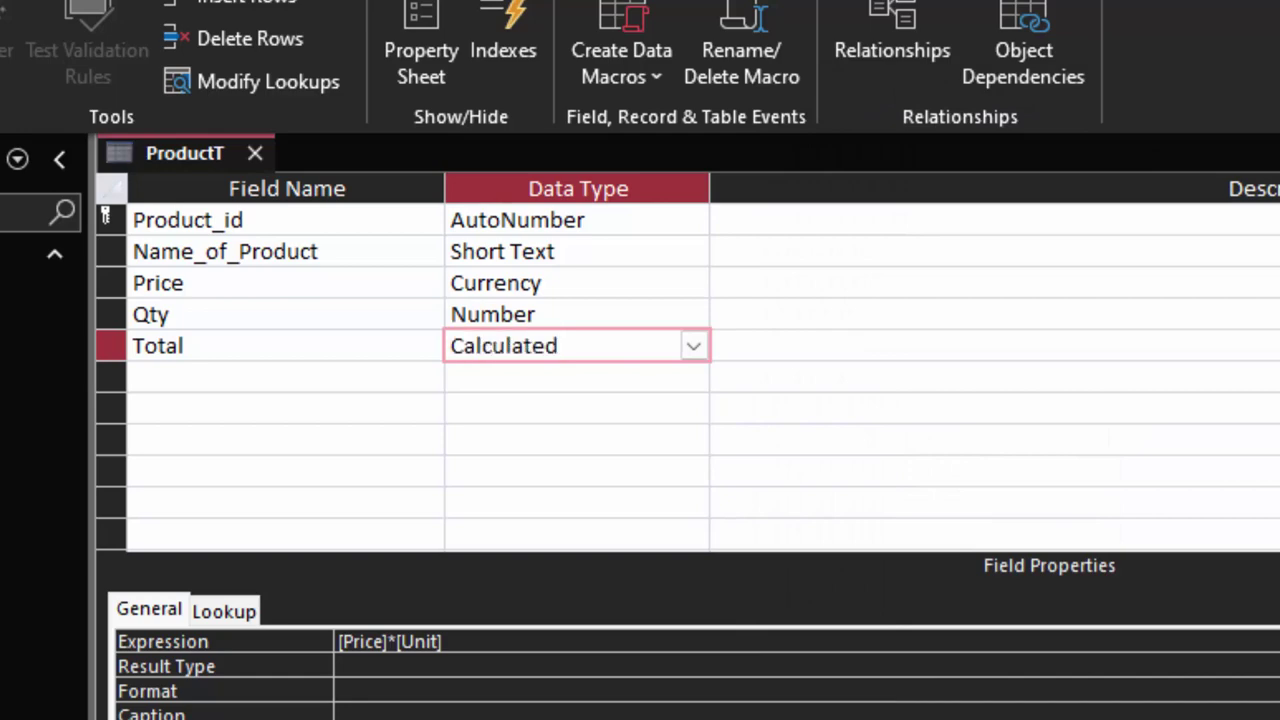
Save the table and dismiss the errors about the missing Unit field.
left_click(808, 551)
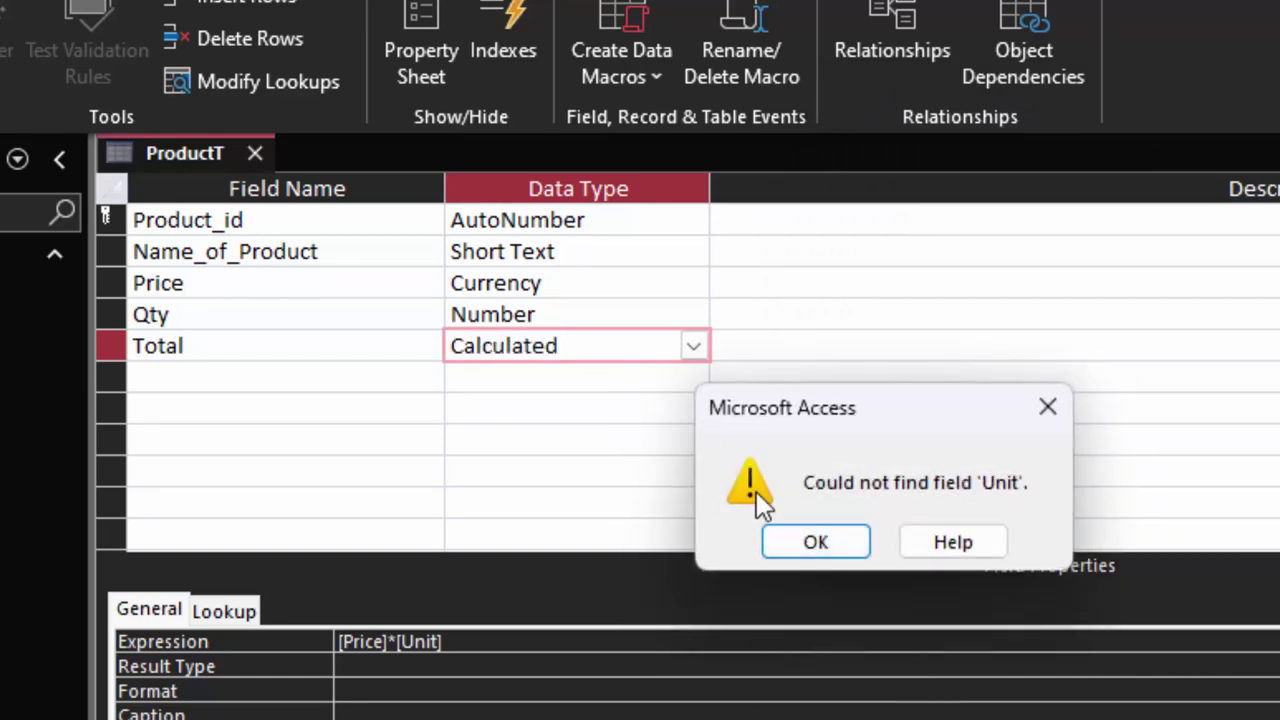
left_click(834, 548)
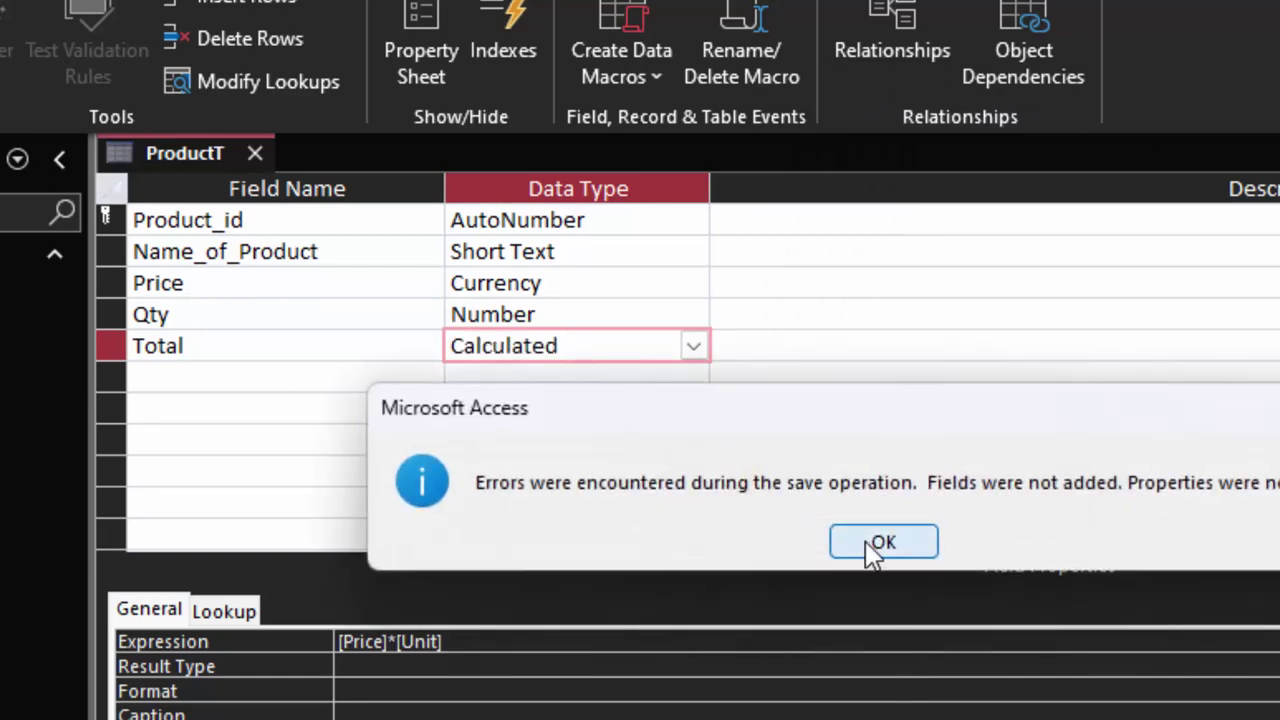
left_click(866, 548)
Replace the Total field with a Calculated field using [Price]*[Qty].
right_click(120, 345)
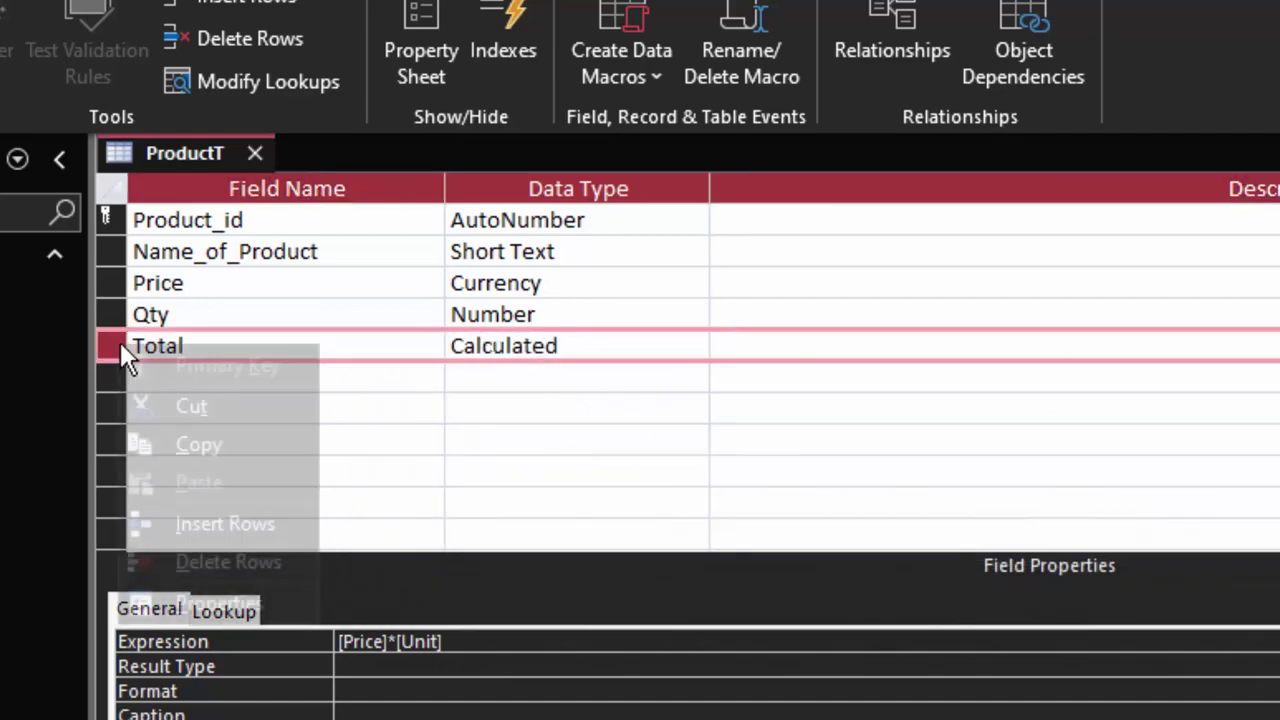
left_click(169, 411)
type("T")
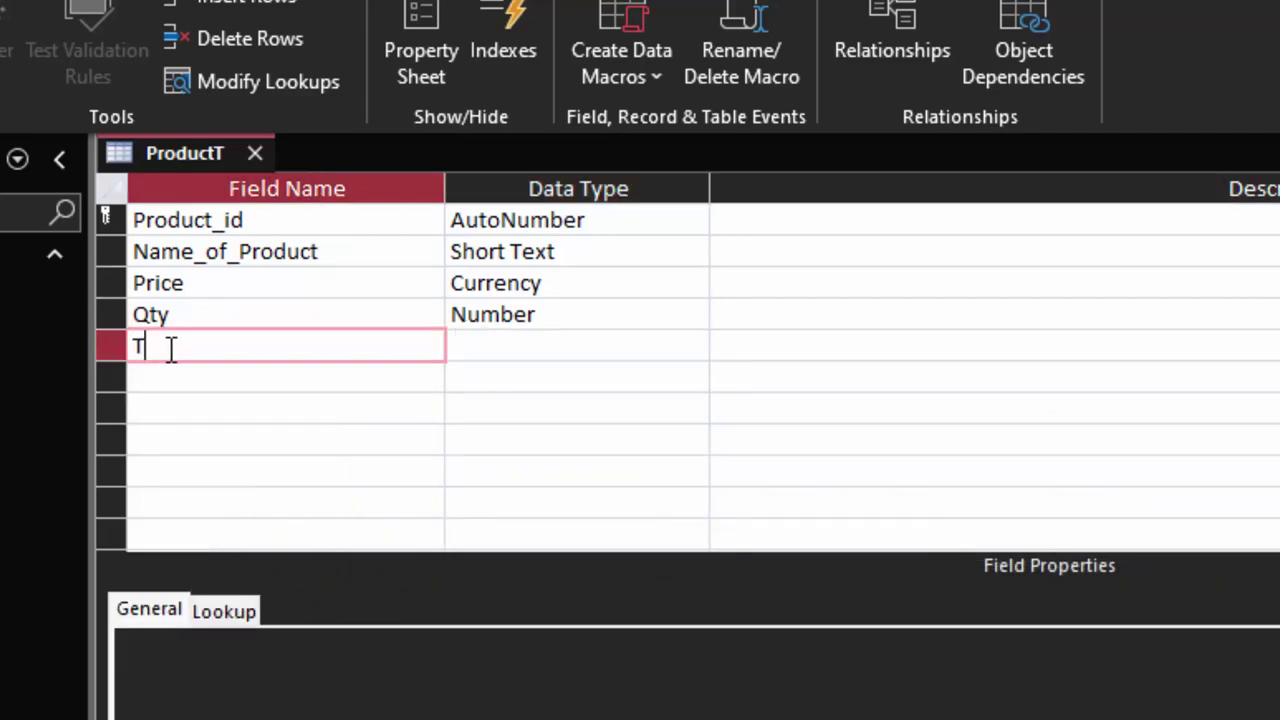
type("otal")
key("Tab")
key("Tab")
left_click(690, 346)
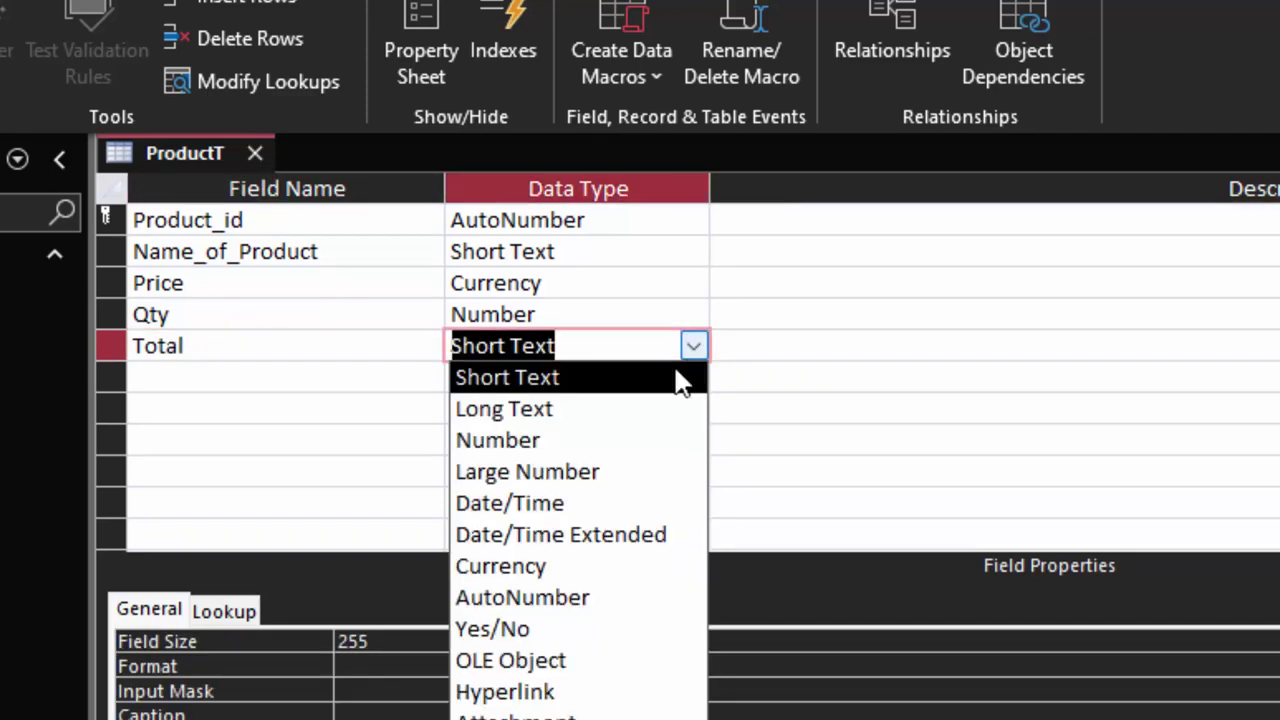
left_click(560, 718)
type("[")
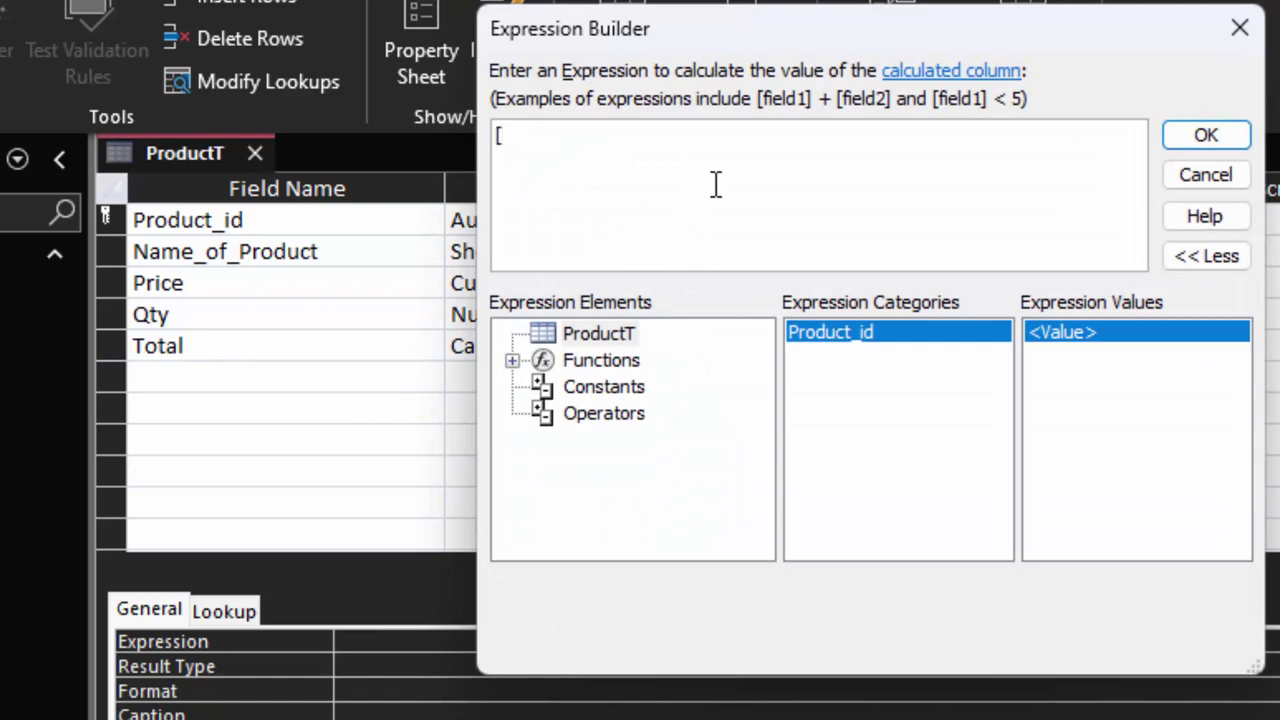
type("Pric")
type("e")
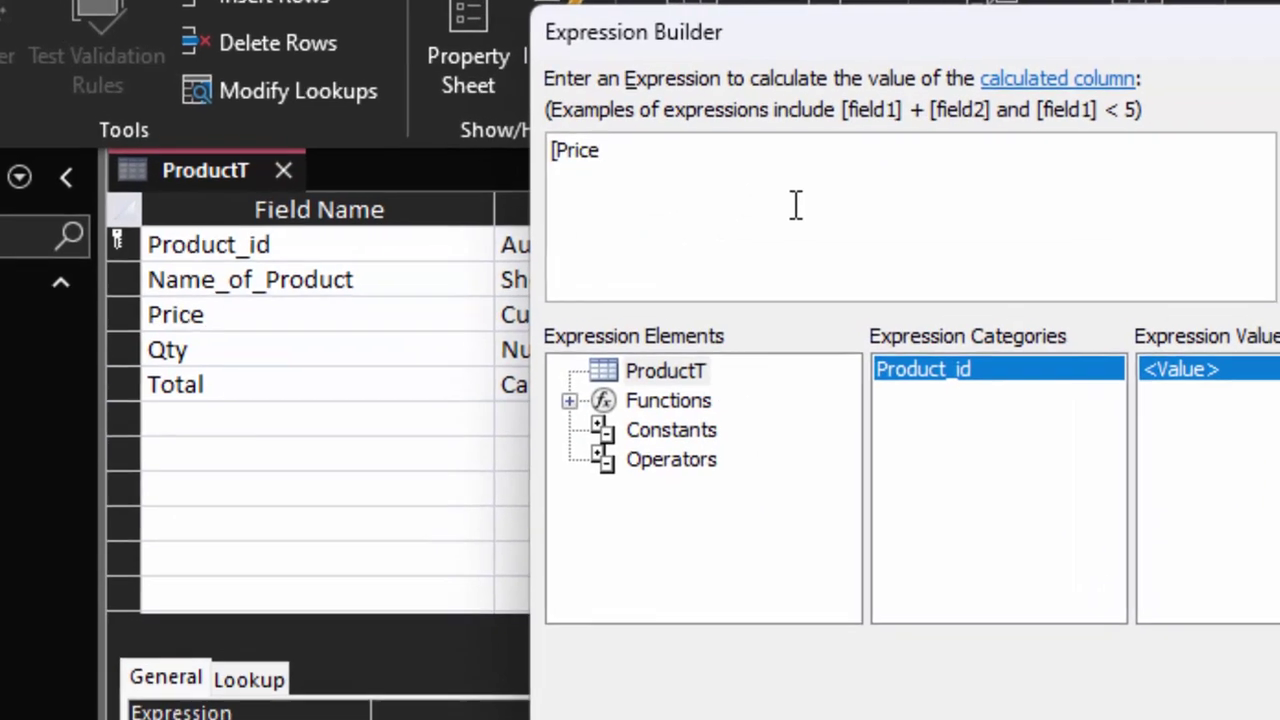
type("]*[")
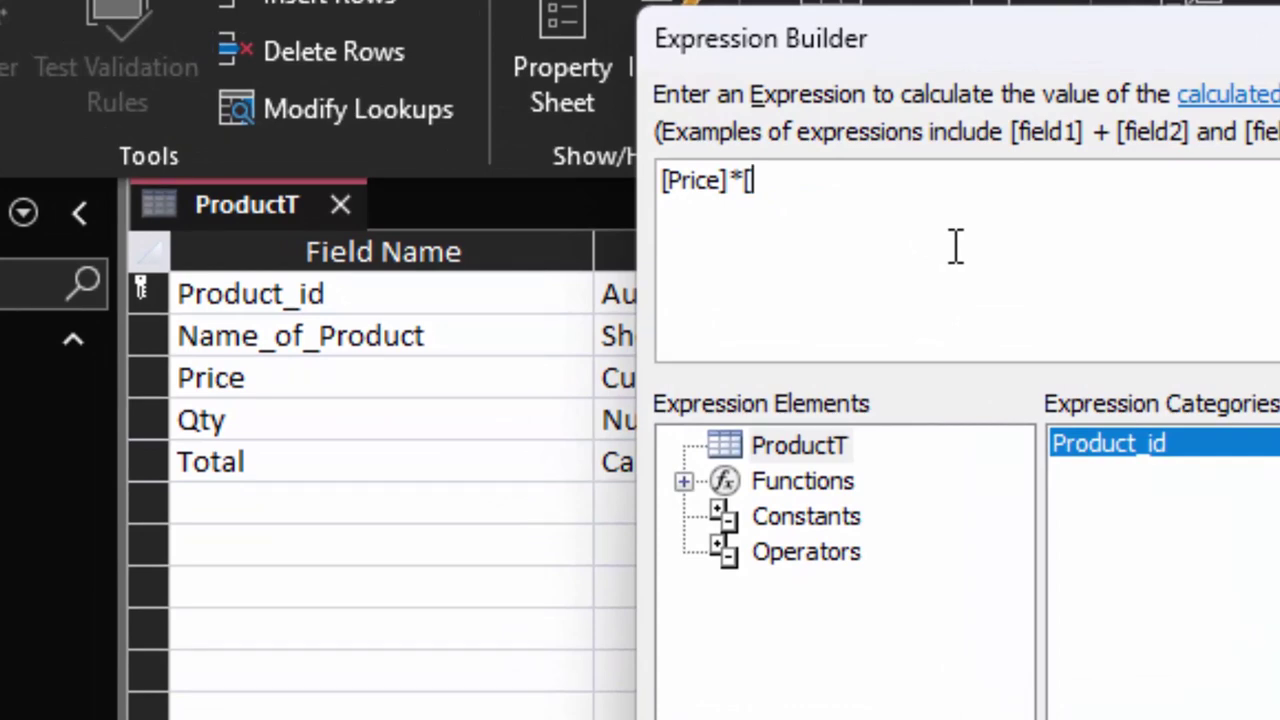
type("Qty]")
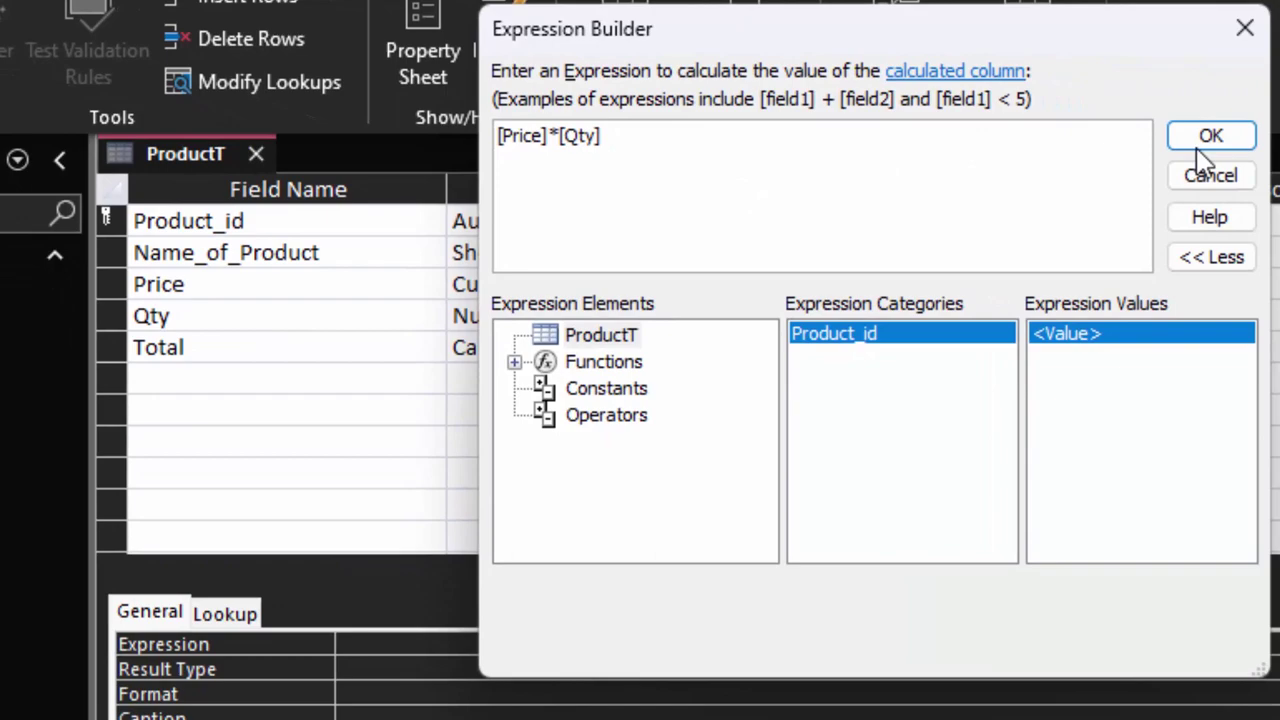
left_click(1211, 143)
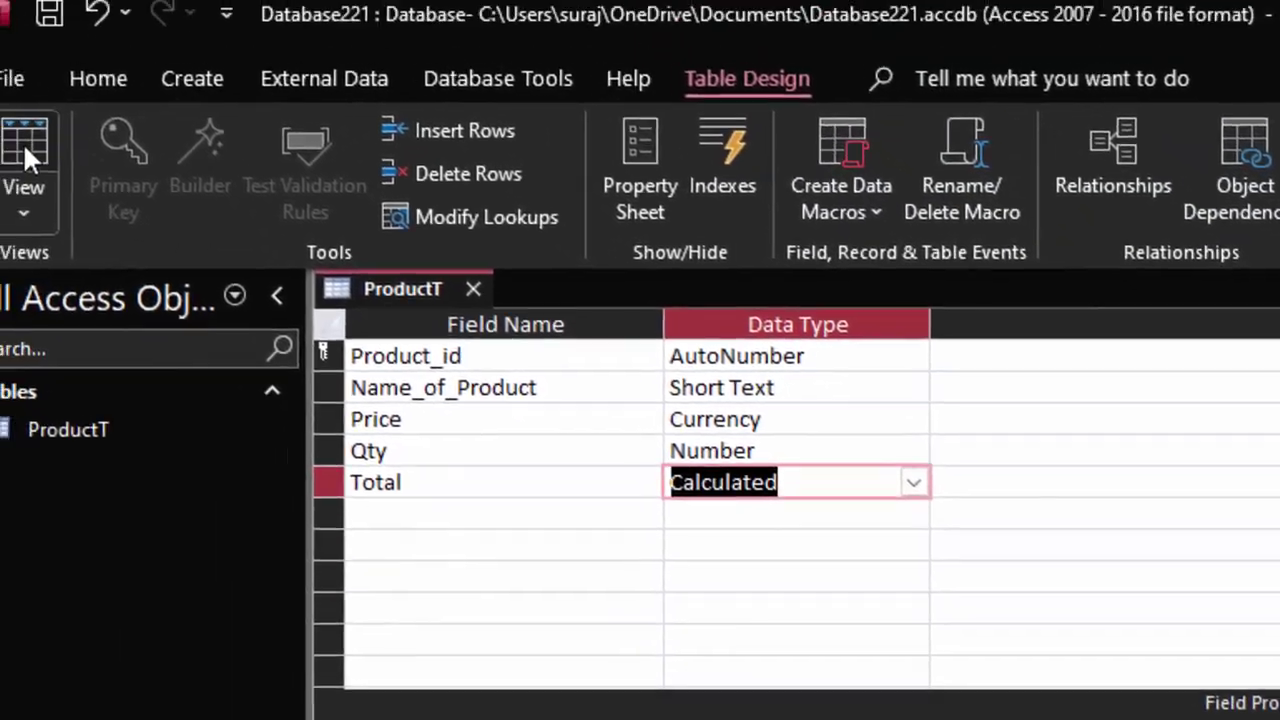
left_click(23, 150)
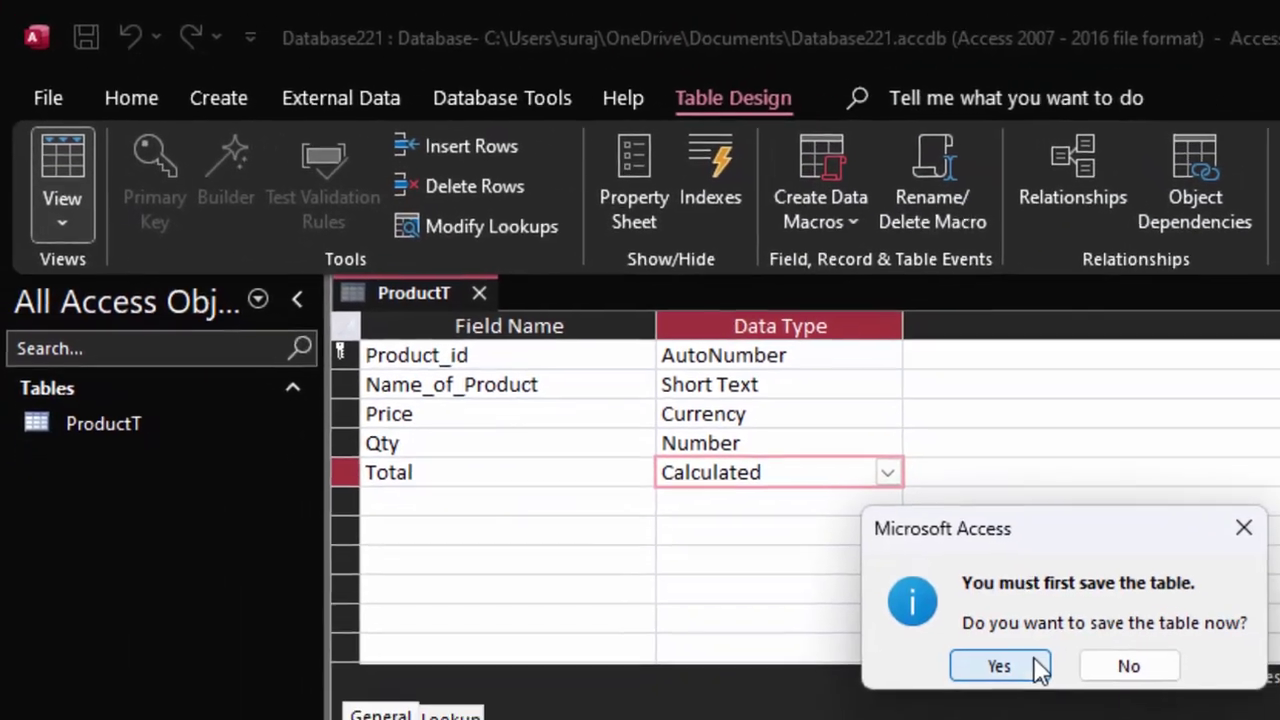
Save ProductT, widen the Name_of_Product column, and return to Datasheet View.
left_click(1034, 665)
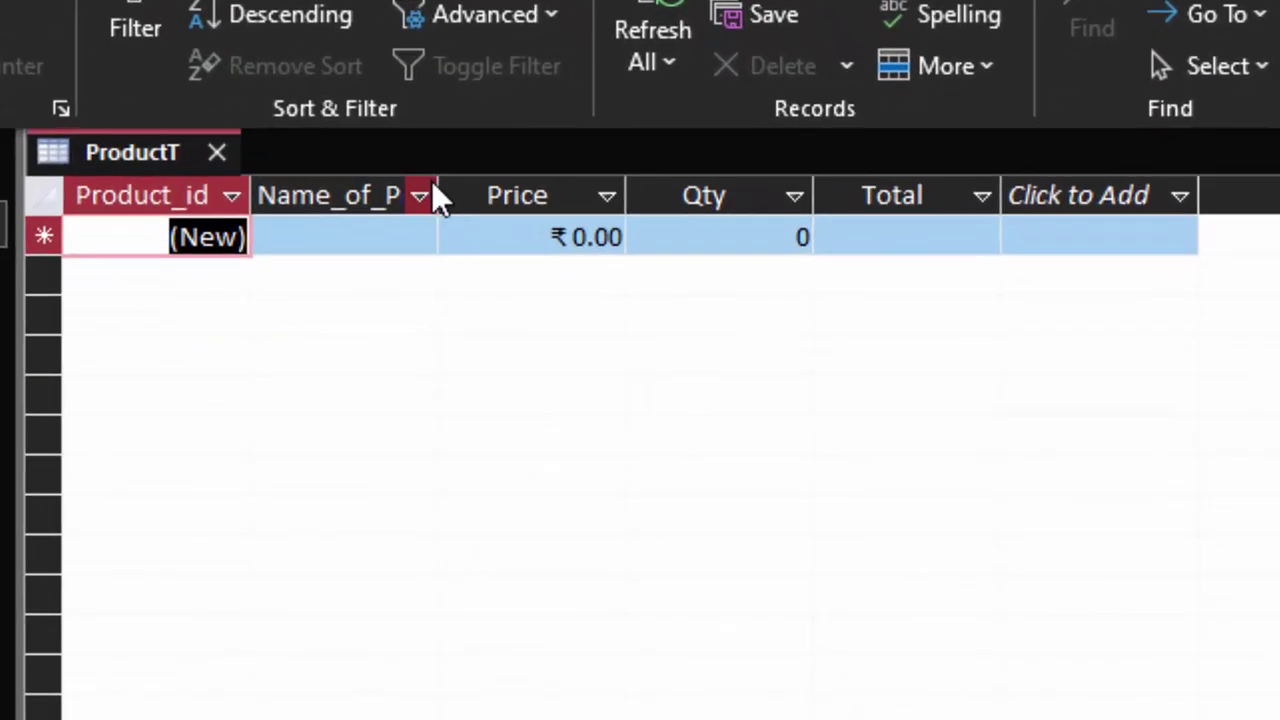
left_click_drag(648, 319, 648, 319)
left_click_drag(447, 190, 561, 322)
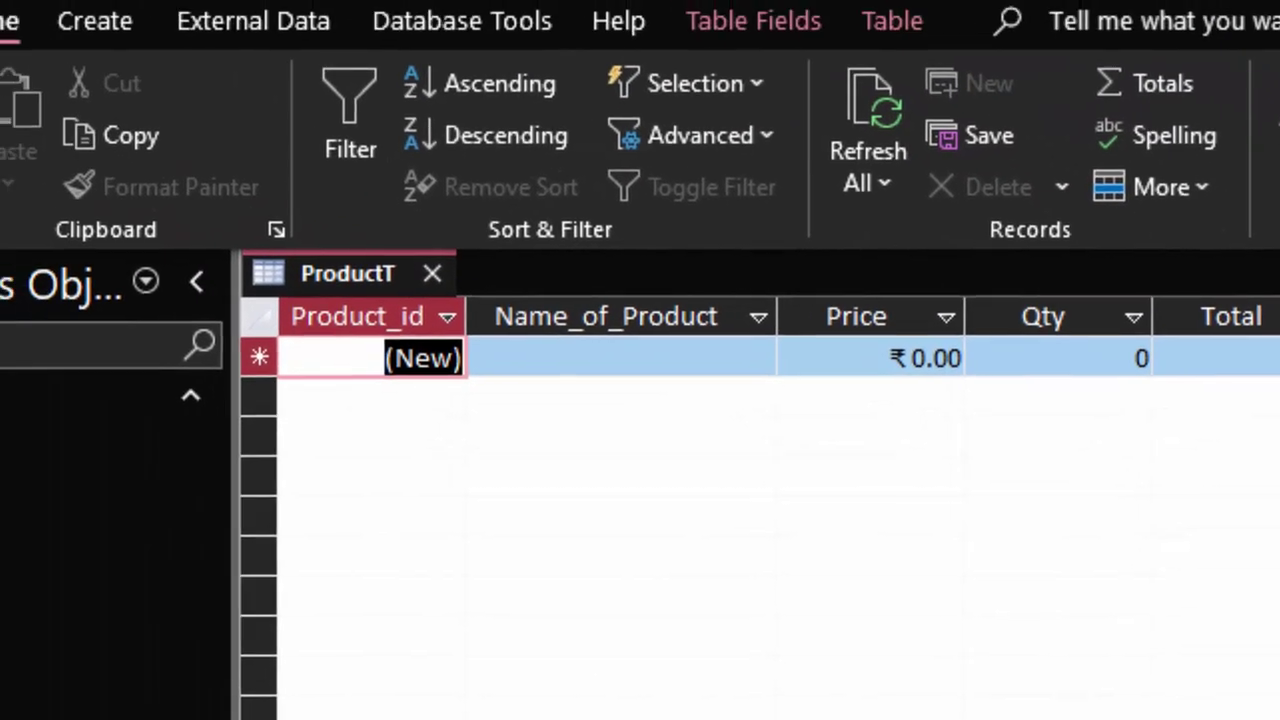
left_click(80, 285)
left_click(192, 447)
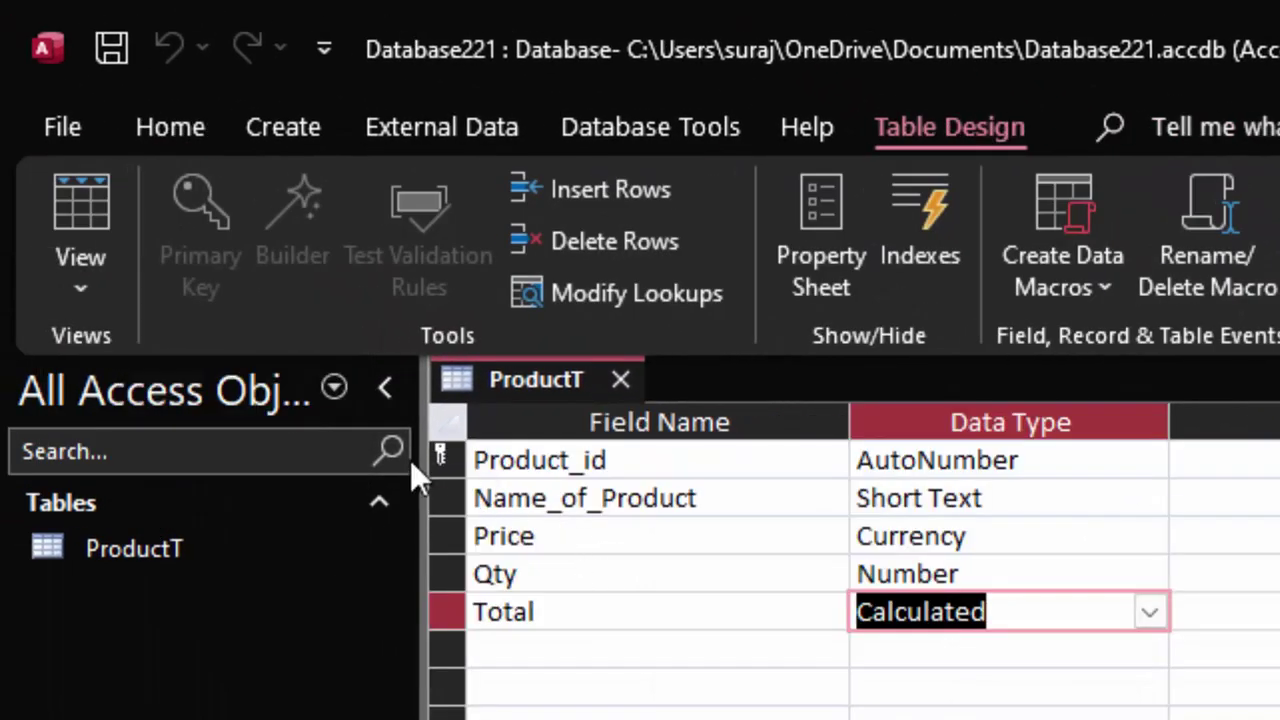
left_click(72, 192)
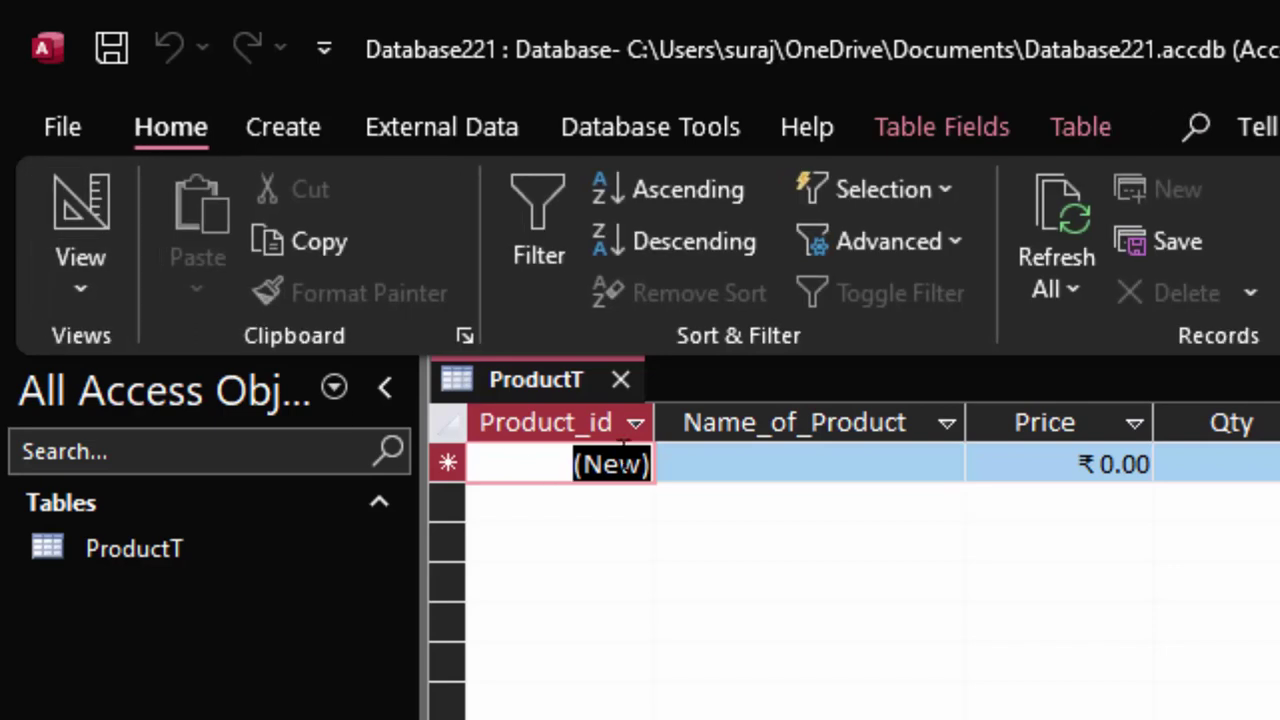
Enter Sugar with price 45 and quantity 7, giving Total 315.
left_click(857, 460)
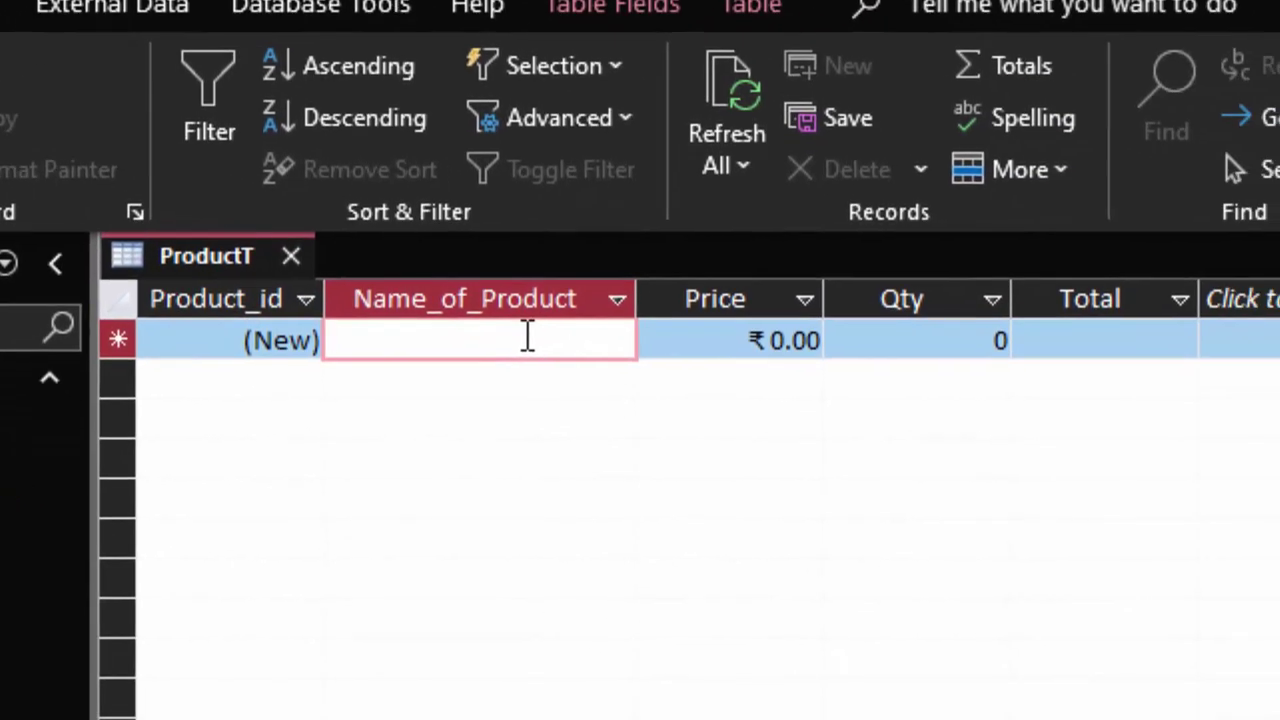
type("Sugar")
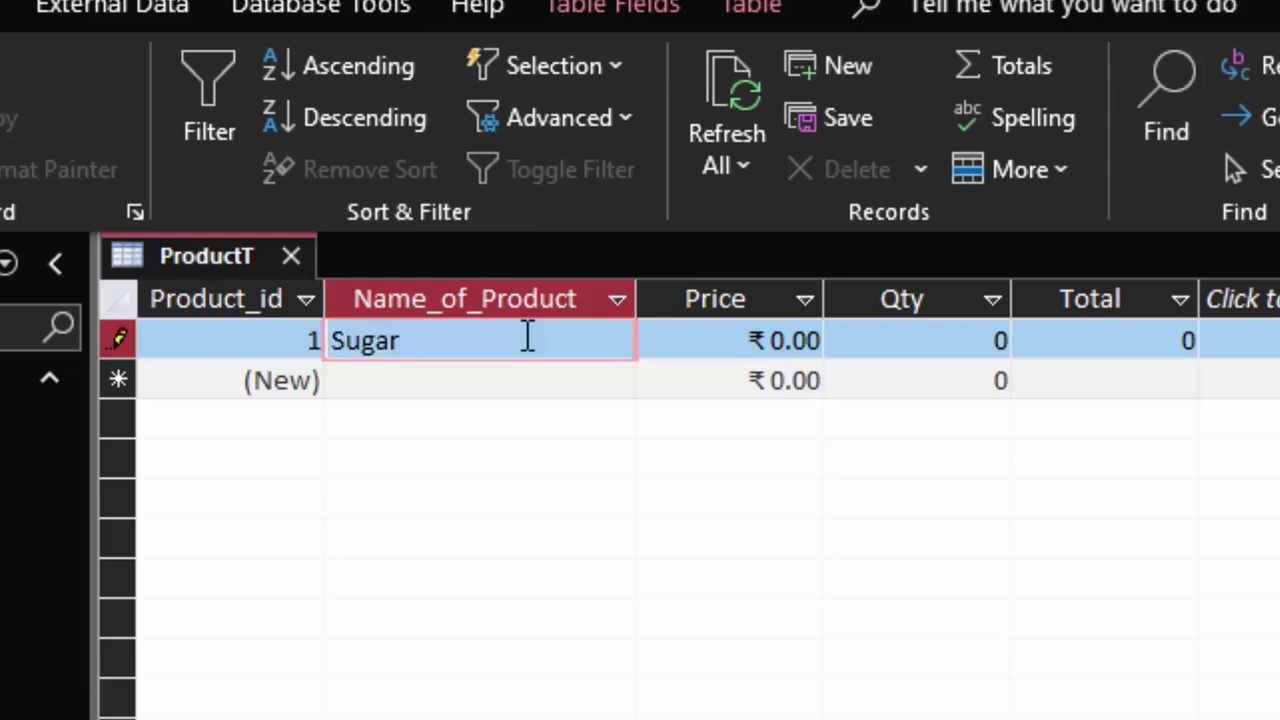
key("Tab")
type("4")
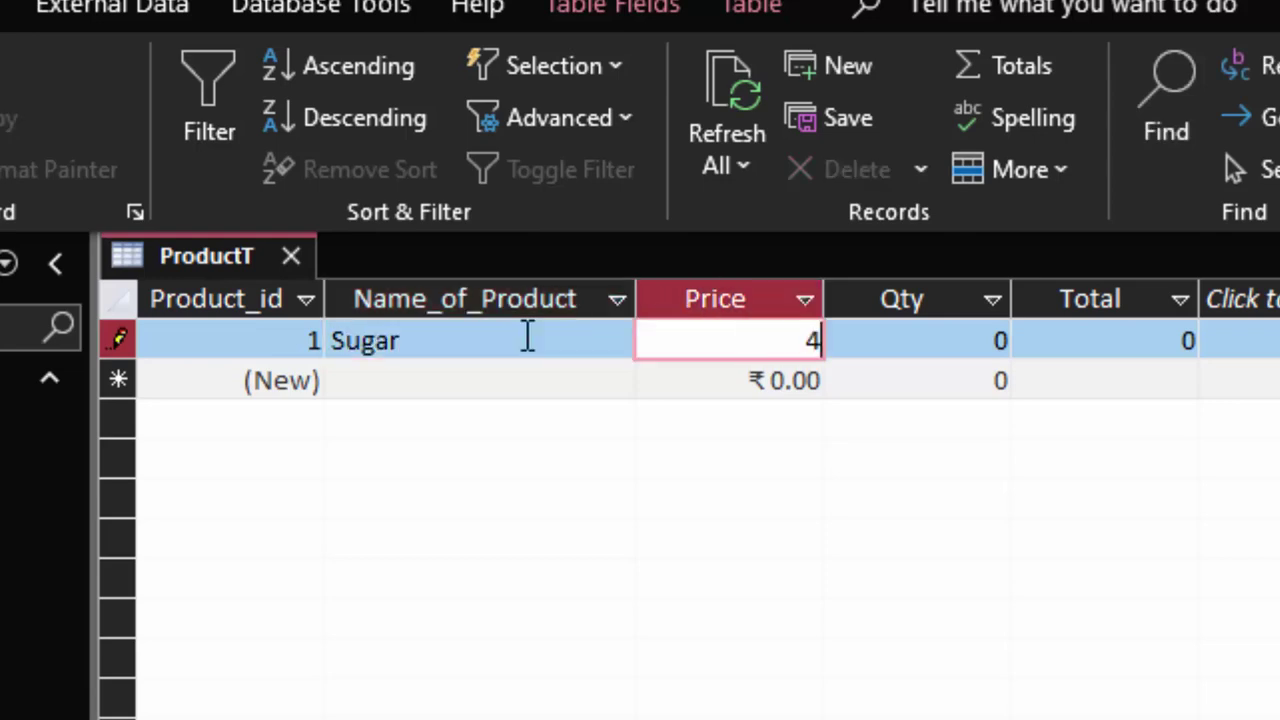
type("5")
key("Tab")
type("7")
key("Tab")
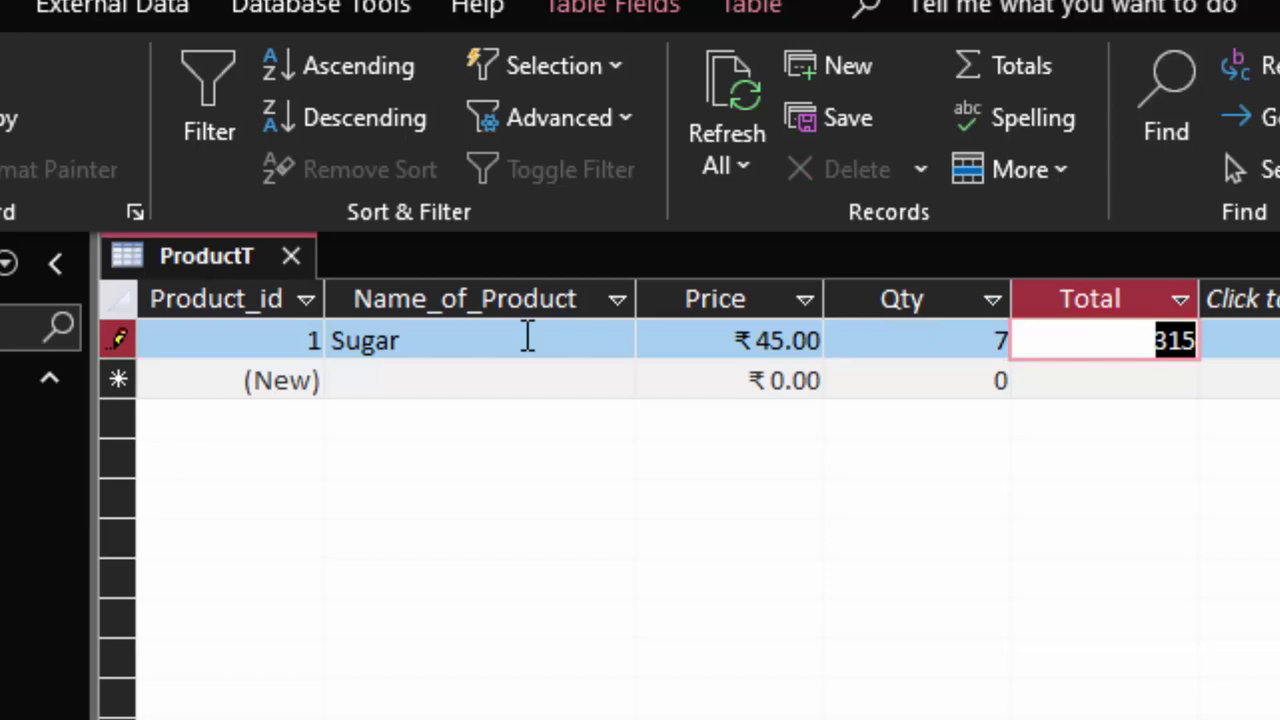
key("Tab")
key("Tab")
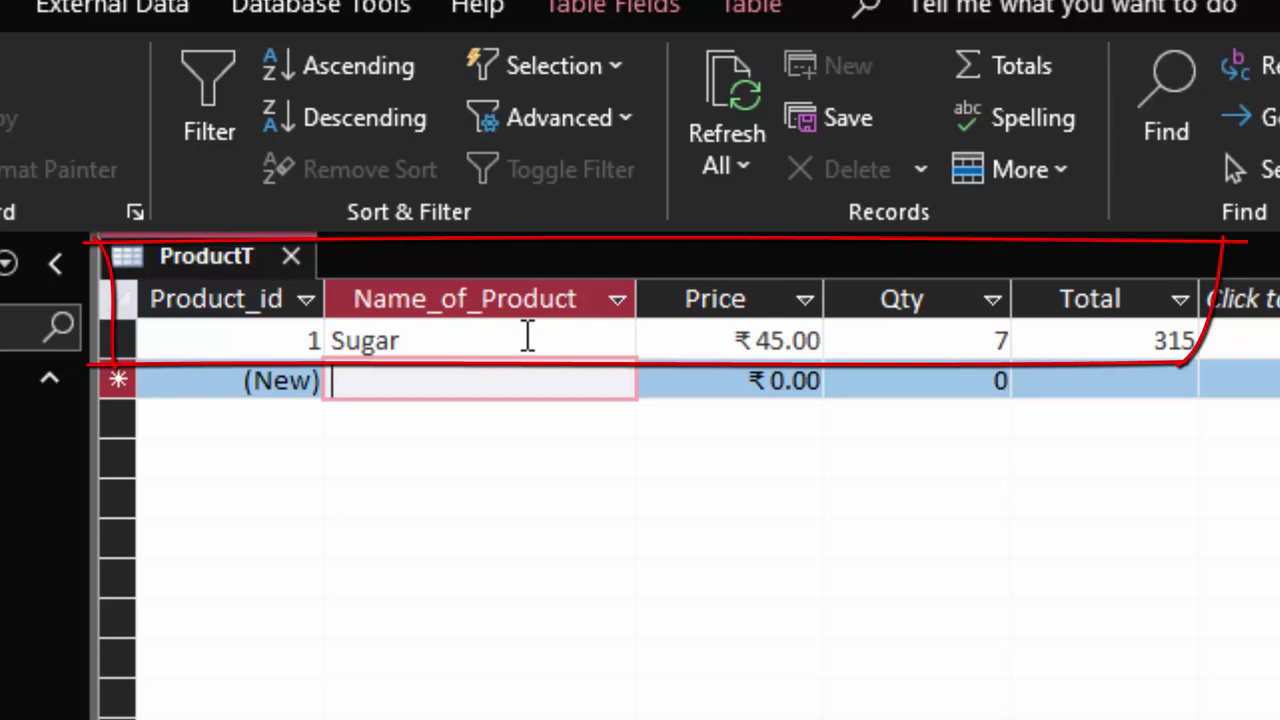
Enter Refined with price 150 and quantity 7, giving Total 1050.
type("Re")
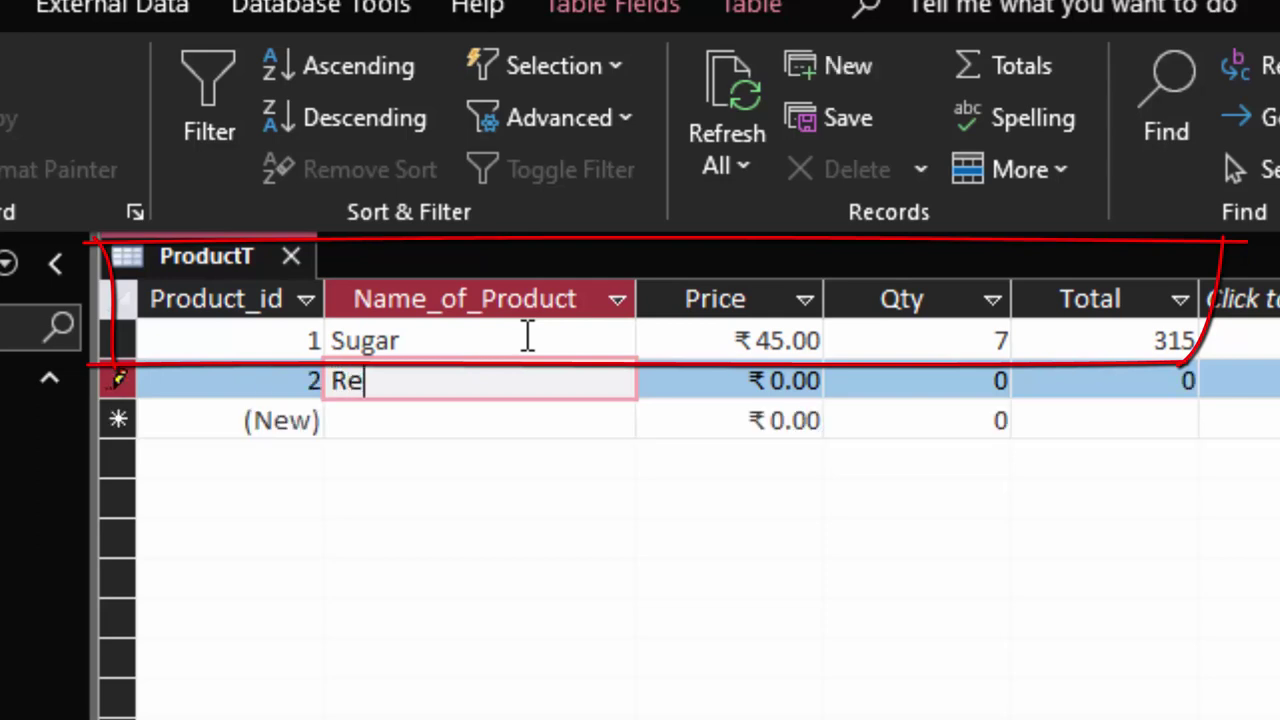
type("fined")
key("Tab")
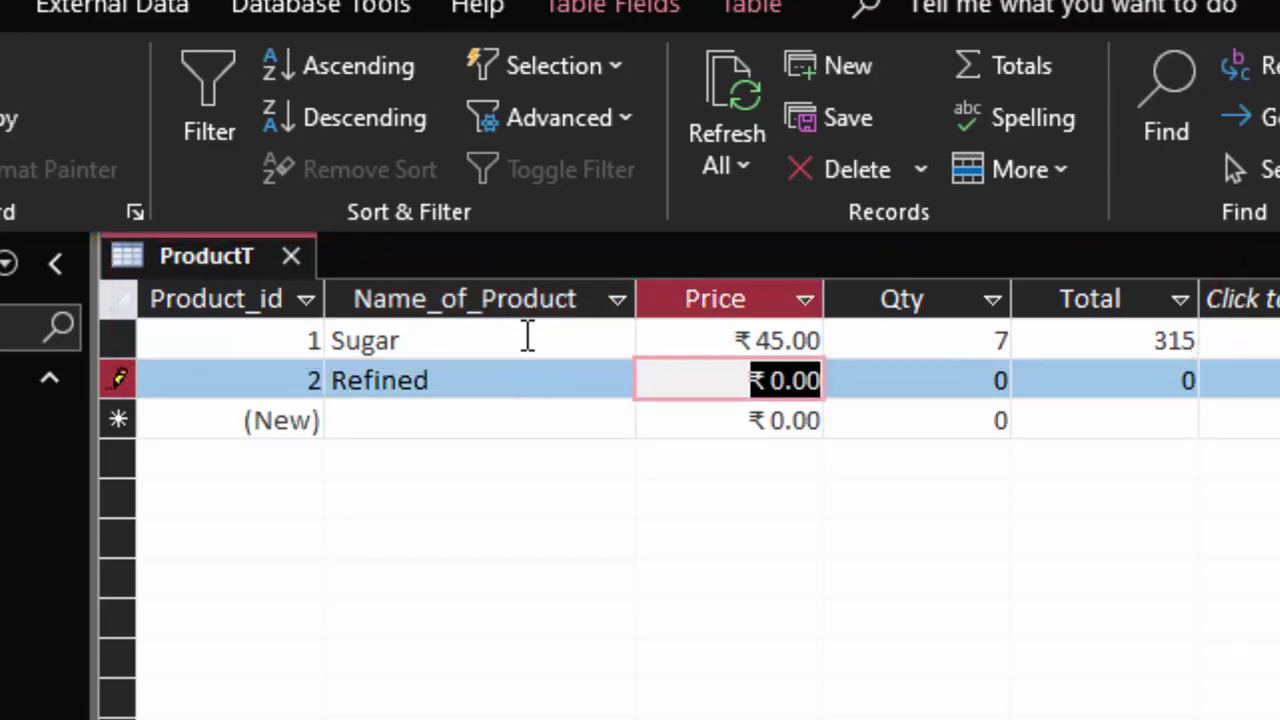
type("150")
key("Tab")
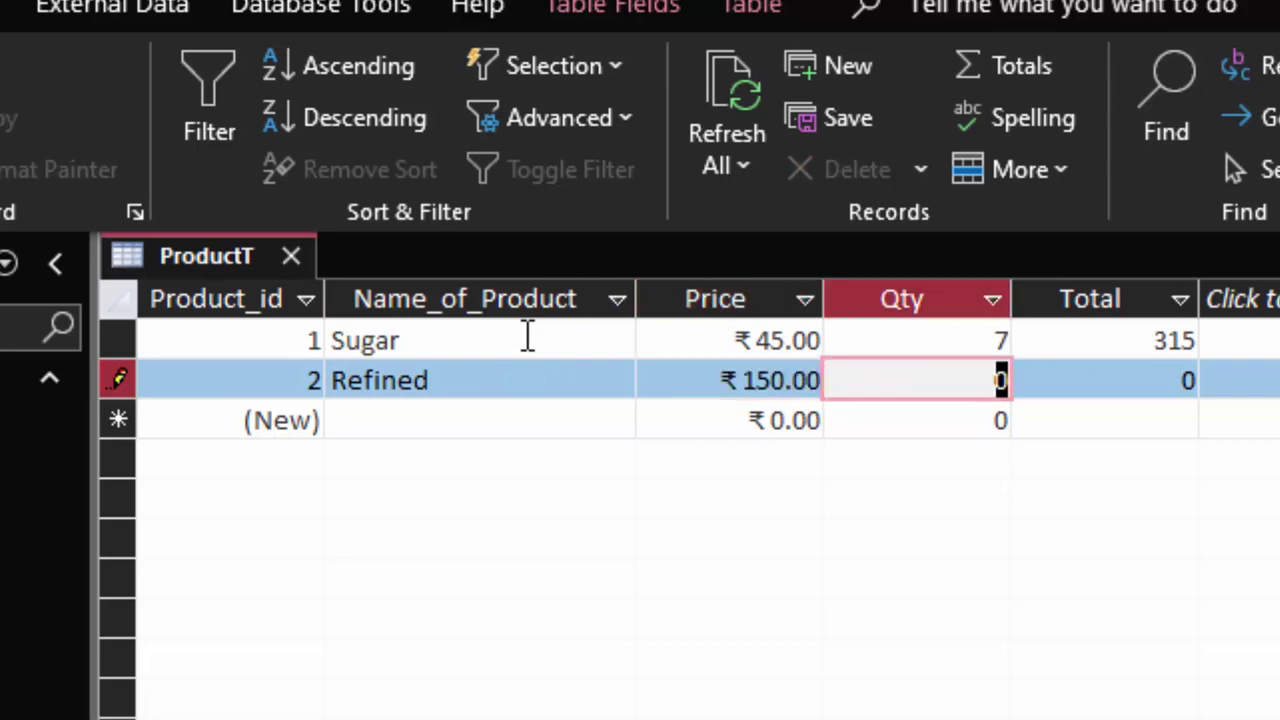
type("7")
key("Tab")
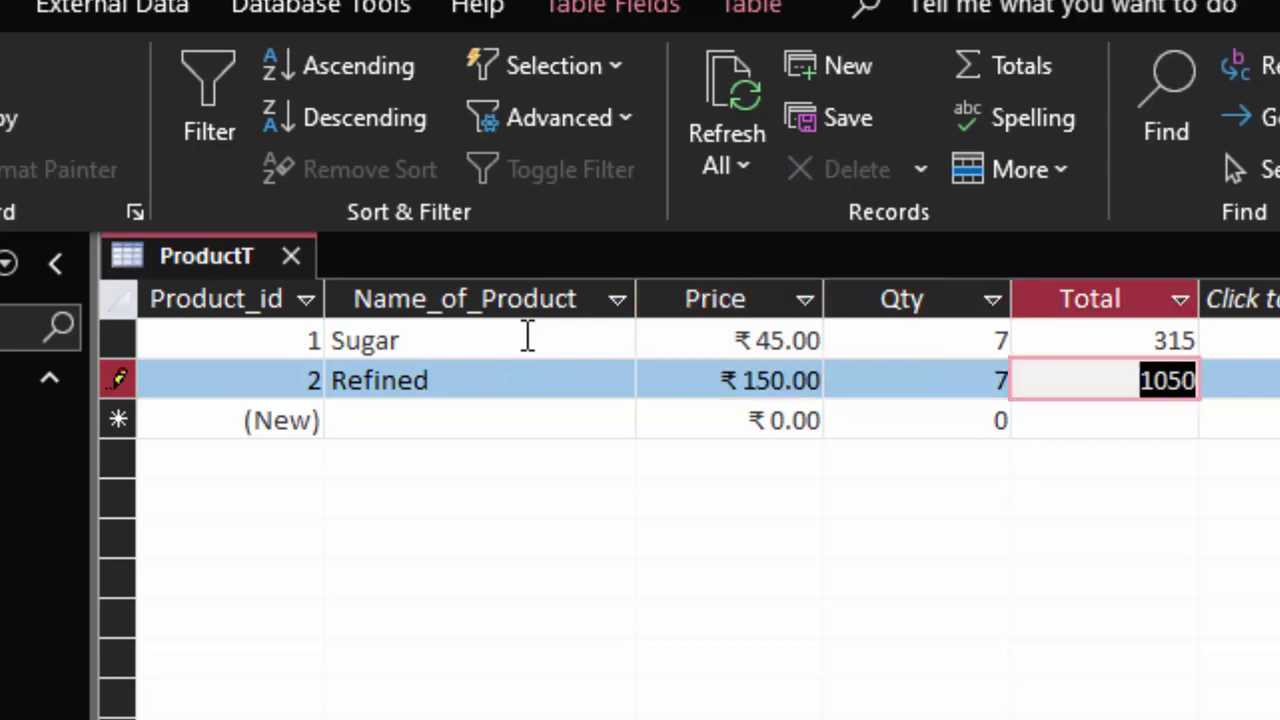
key("Tab")
key("Tab")
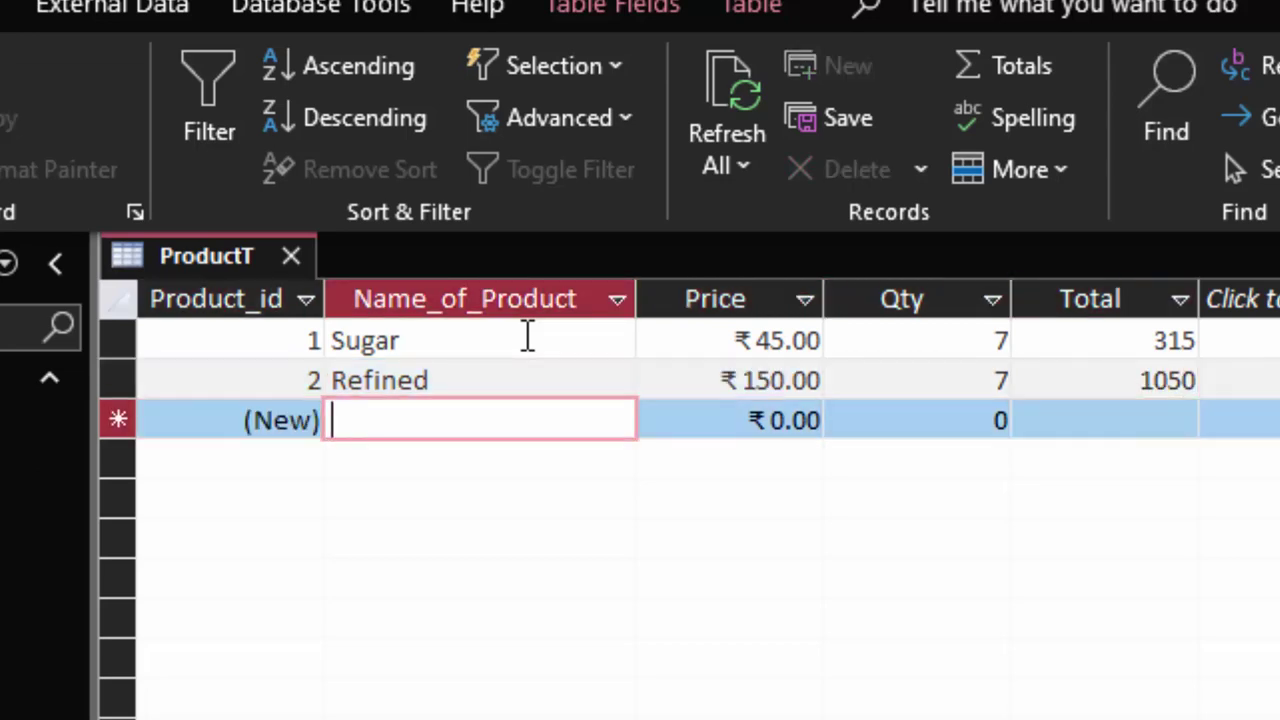
Enter Mustered Oil with price 130 and quantity 8, giving Total 1040.
type("Mus")
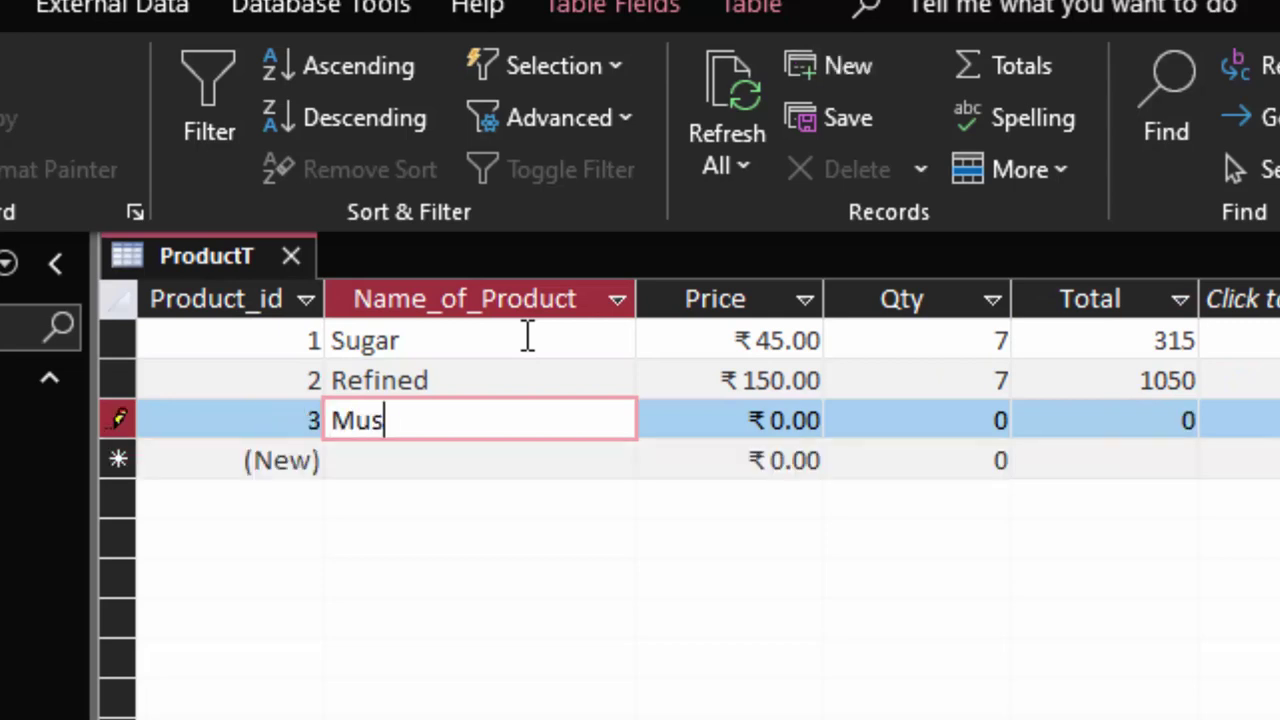
type("tered Oi")
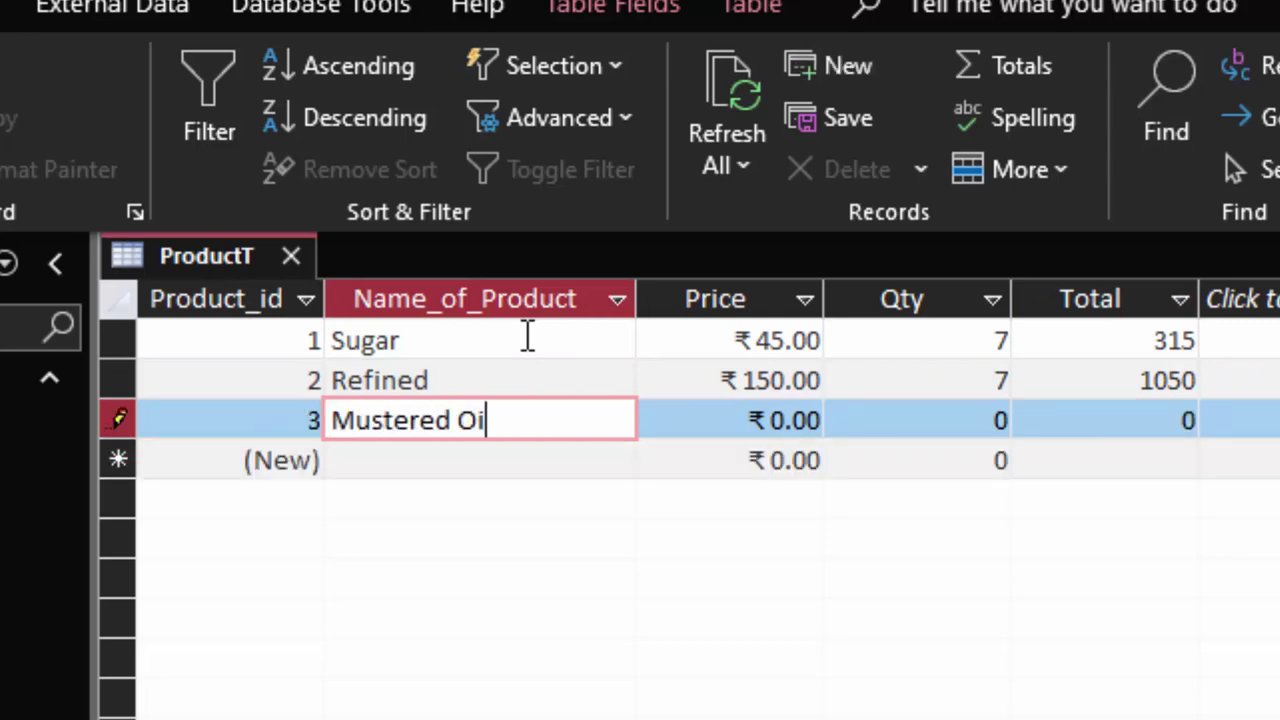
type("l")
key("Tab")
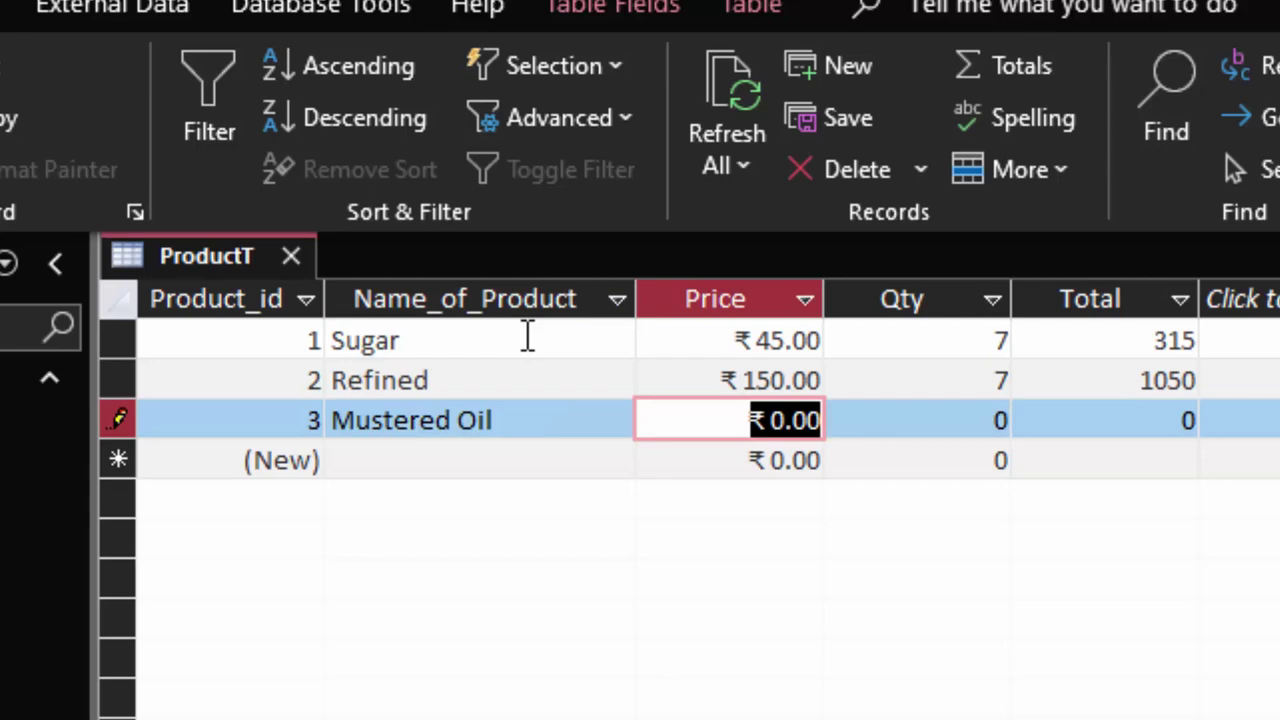
type("130")
key("Tab")
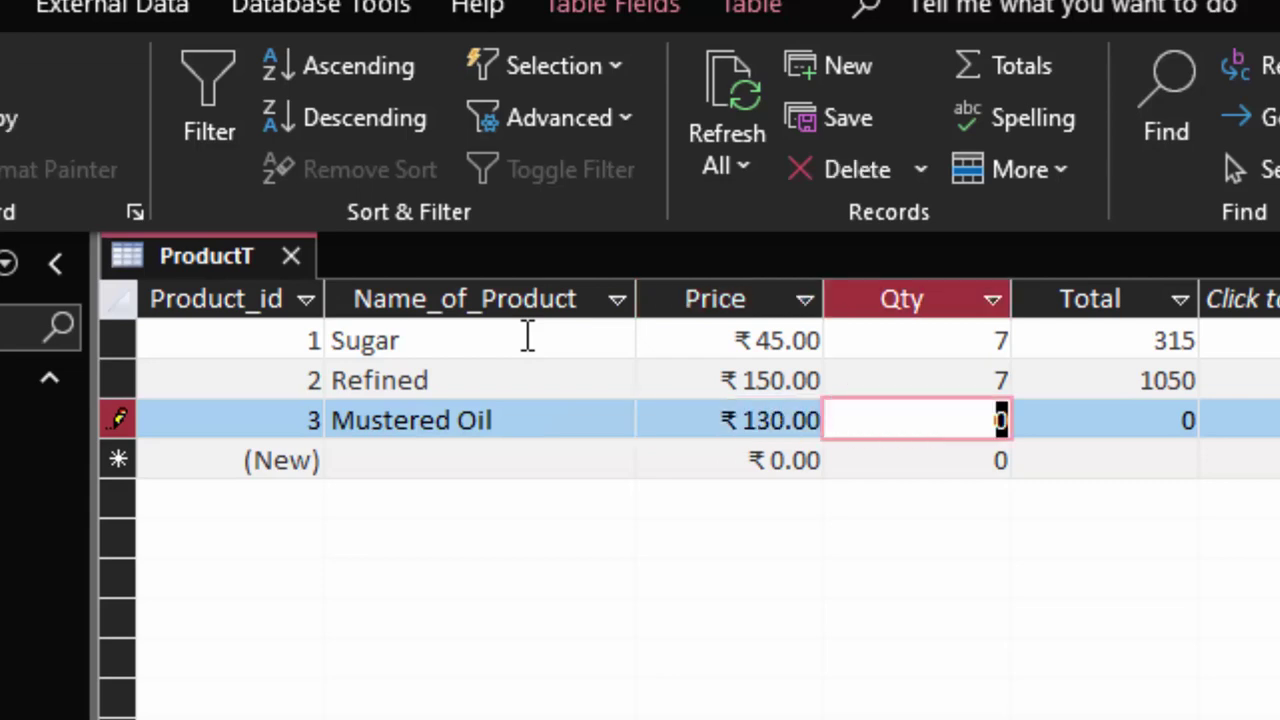
type("8")
key("Tab")
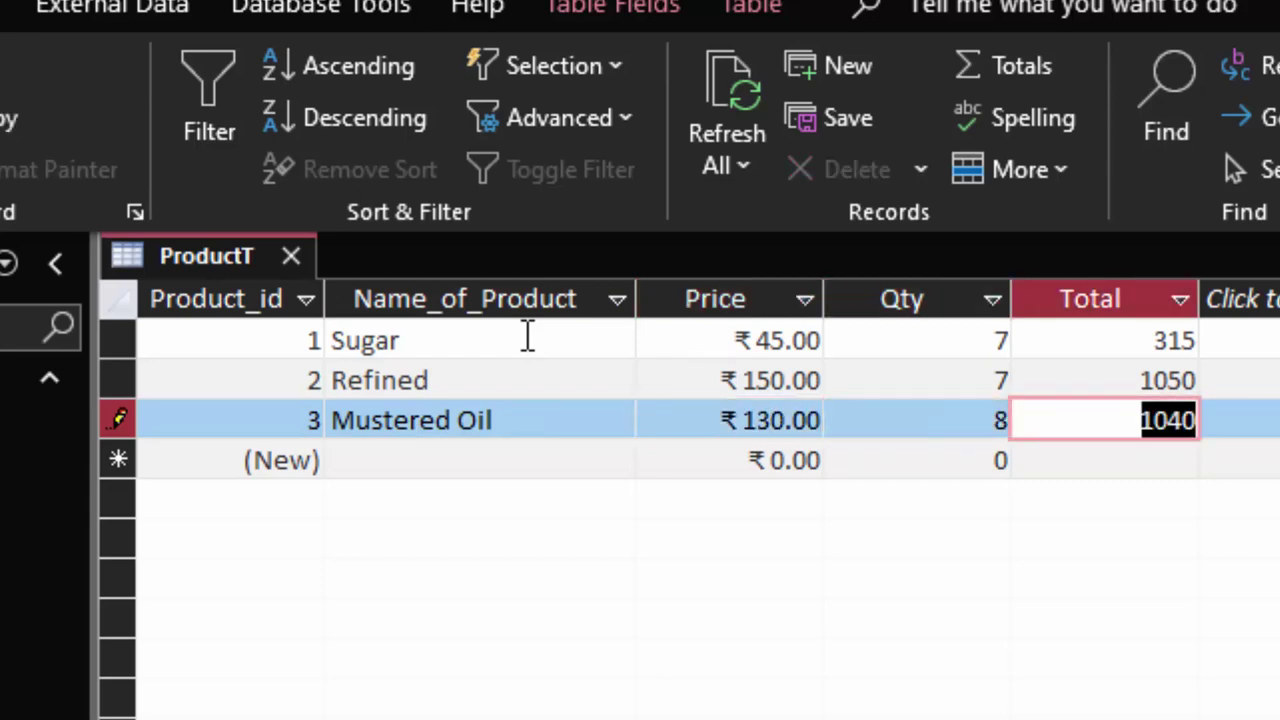
key("Tab")
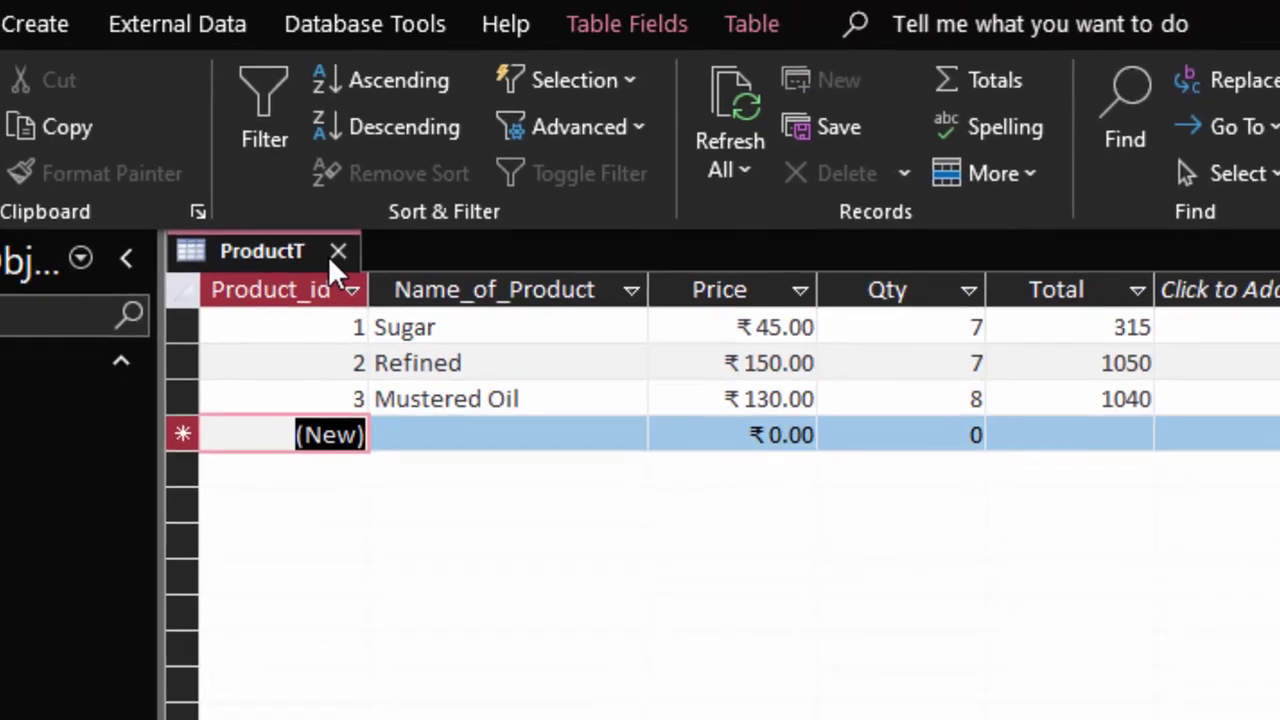
Close ProductT saving its layout, and create a new table saved as CustomerT.
left_click(408, 246)
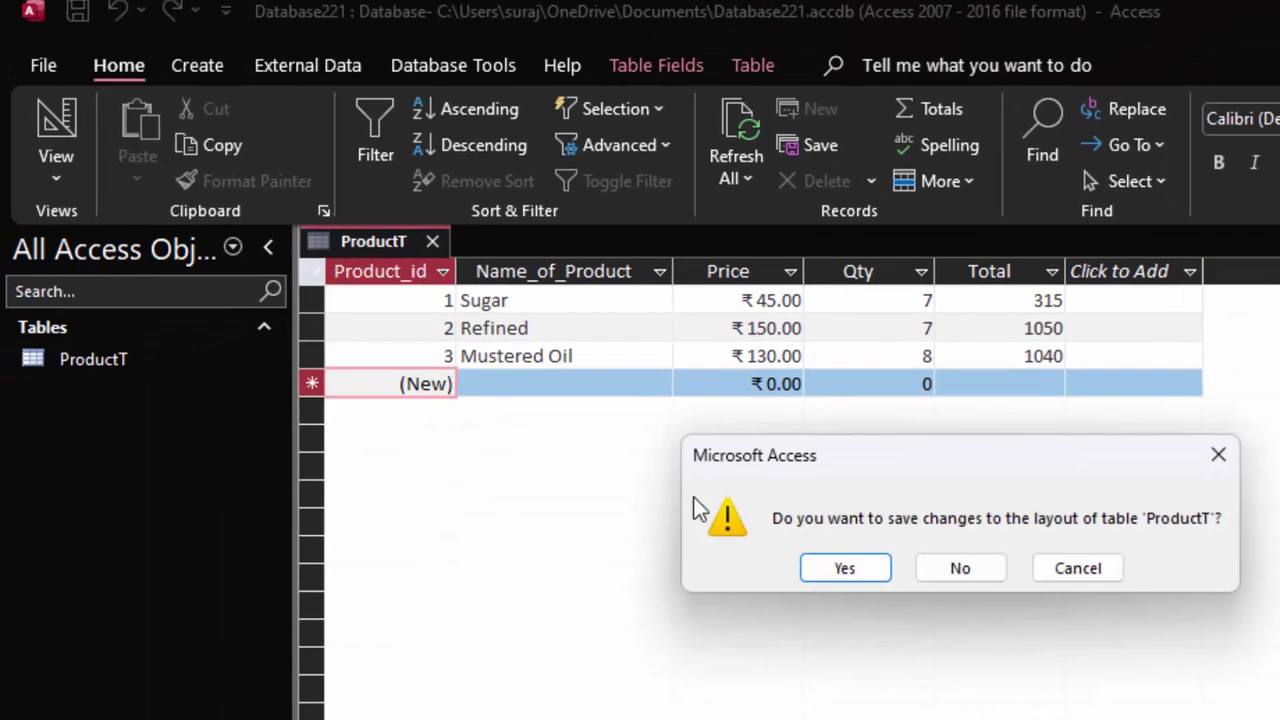
left_click(840, 574)
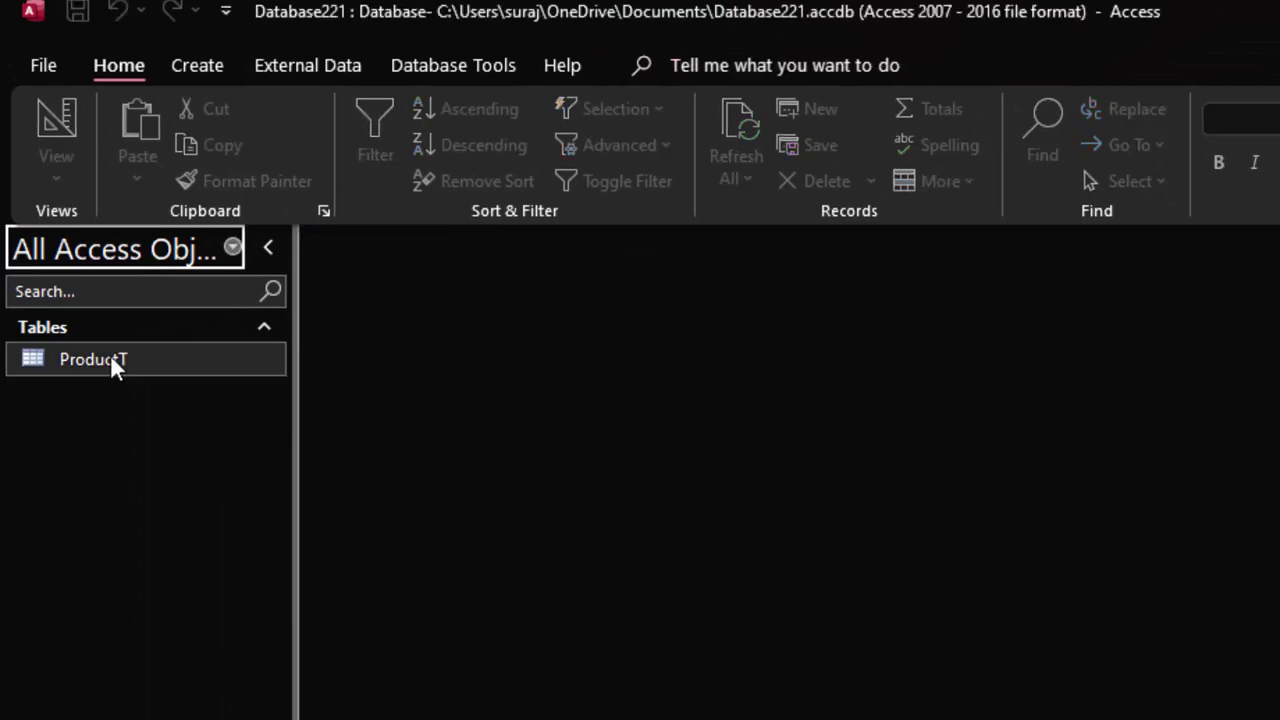
left_click(202, 66)
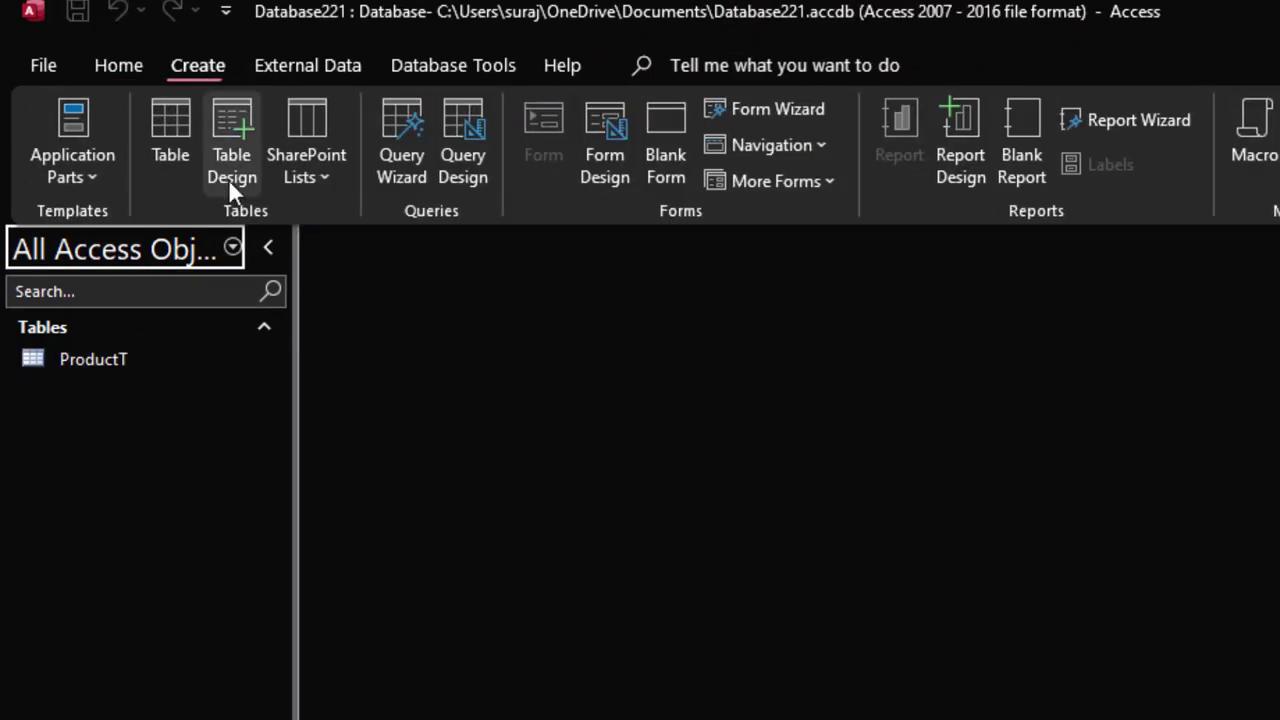
left_click(160, 118)
left_click(60, 132)
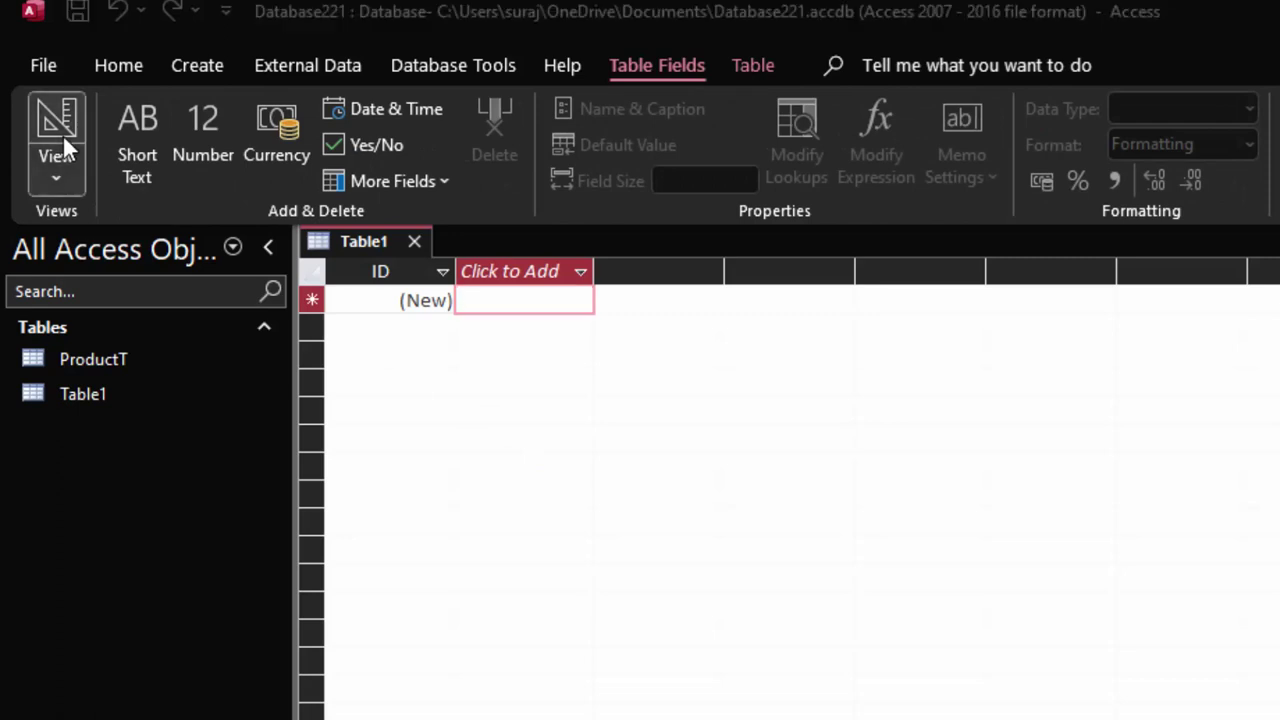
key("BackSpace")
type("CustomerT")
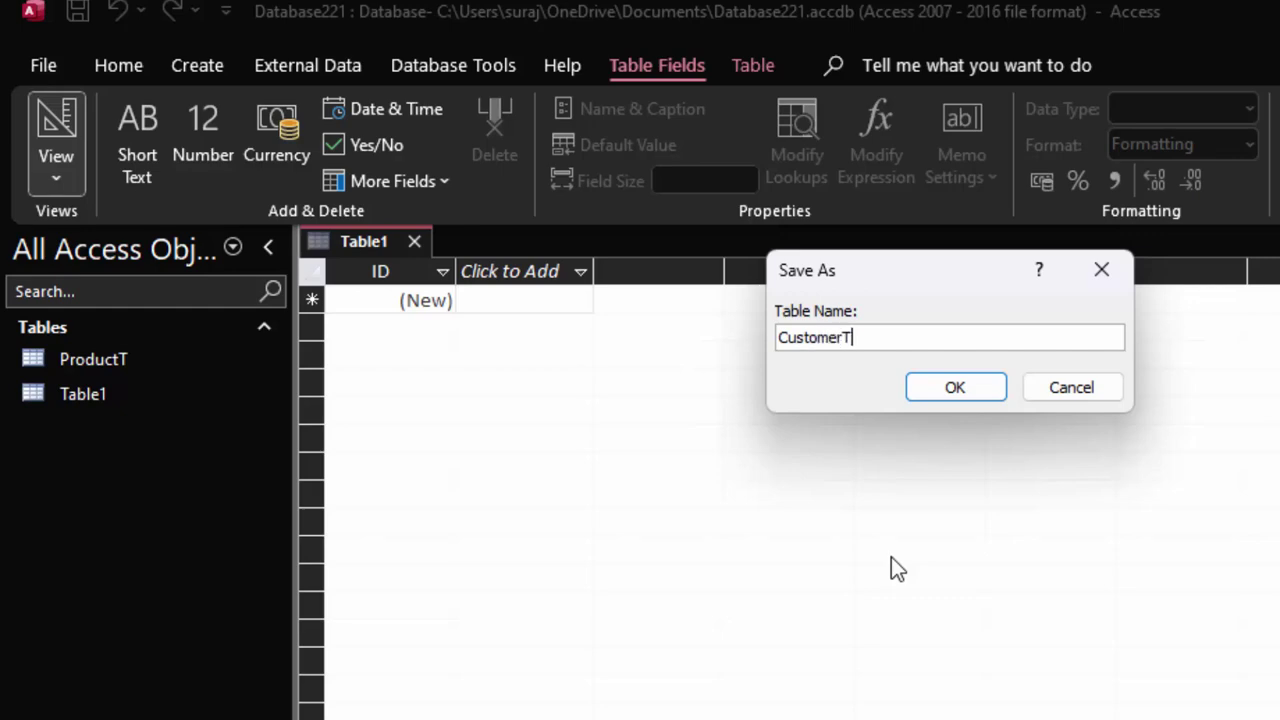
key("Return")
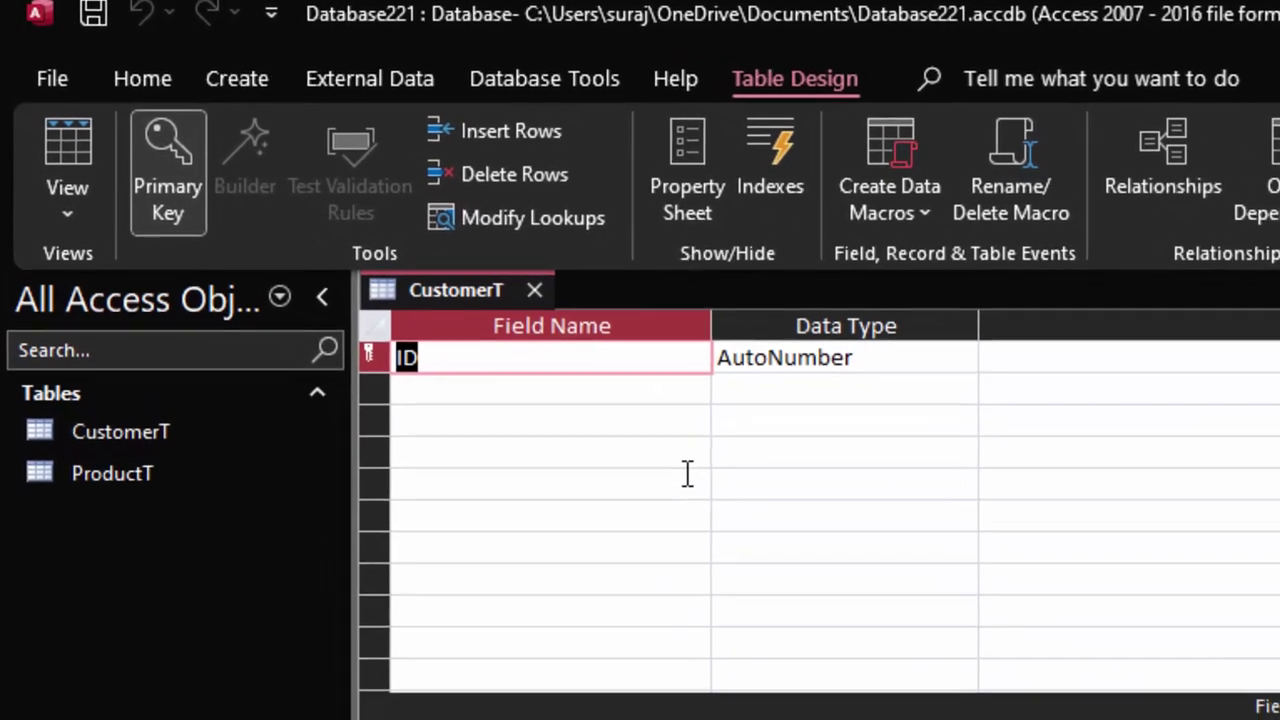
Rename the key field to Customer_id with the Short Text data type.
key("BackSpace")
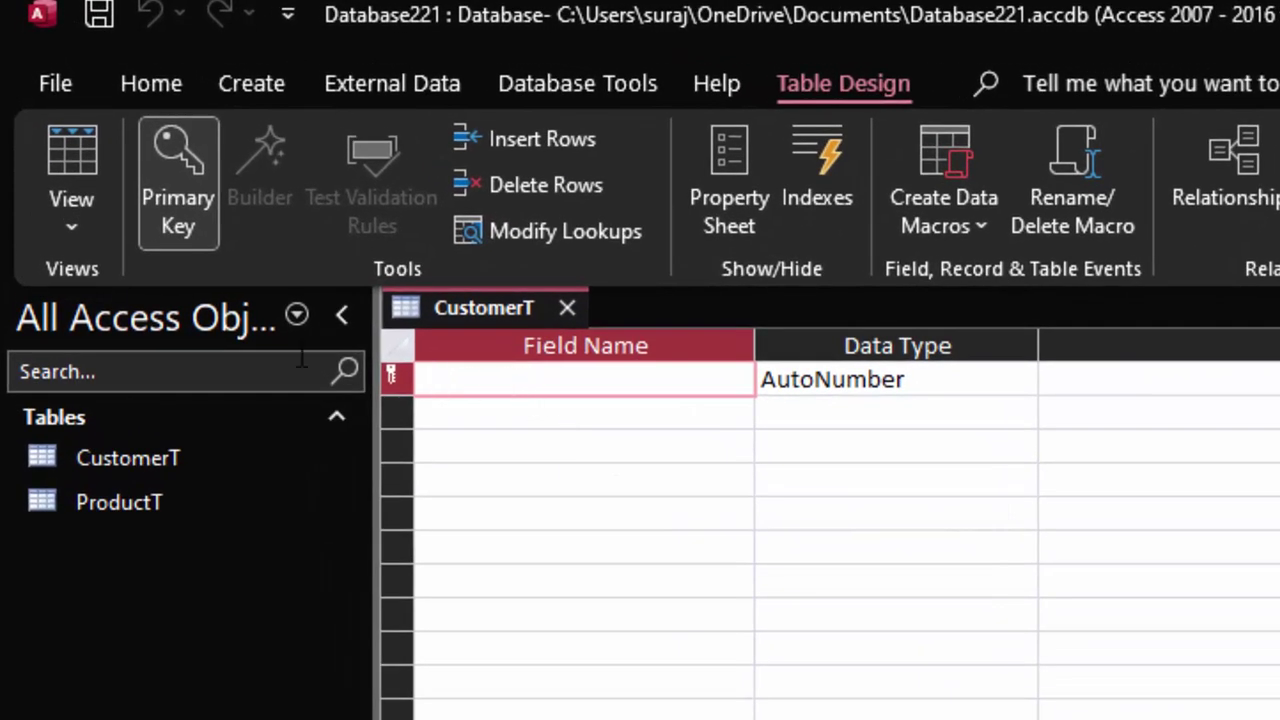
type("Custo")
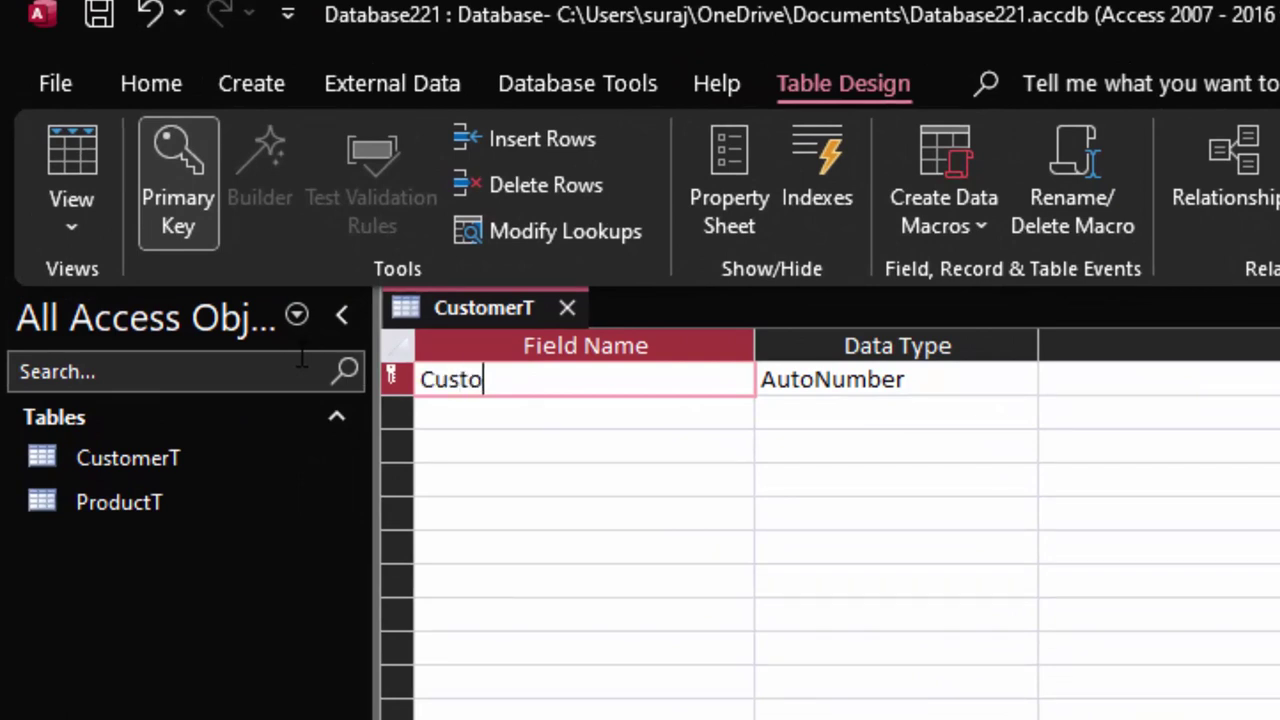
type("mer_id")
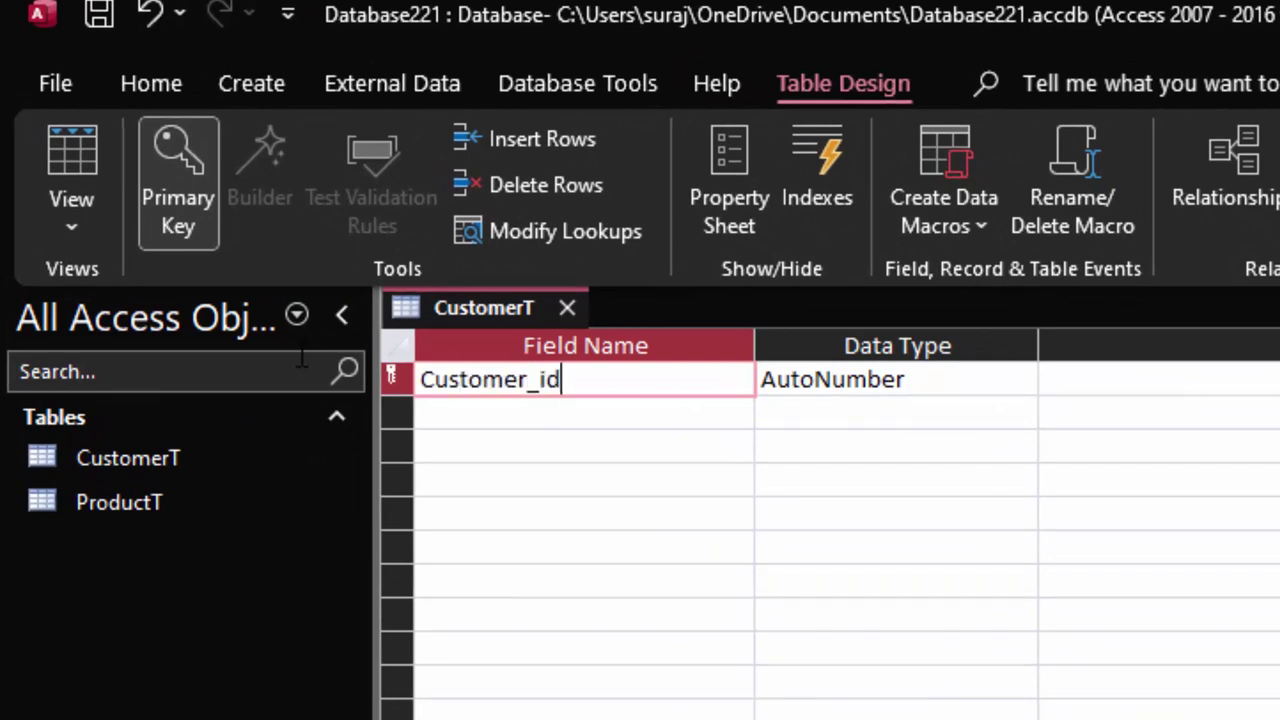
left_click(950, 390)
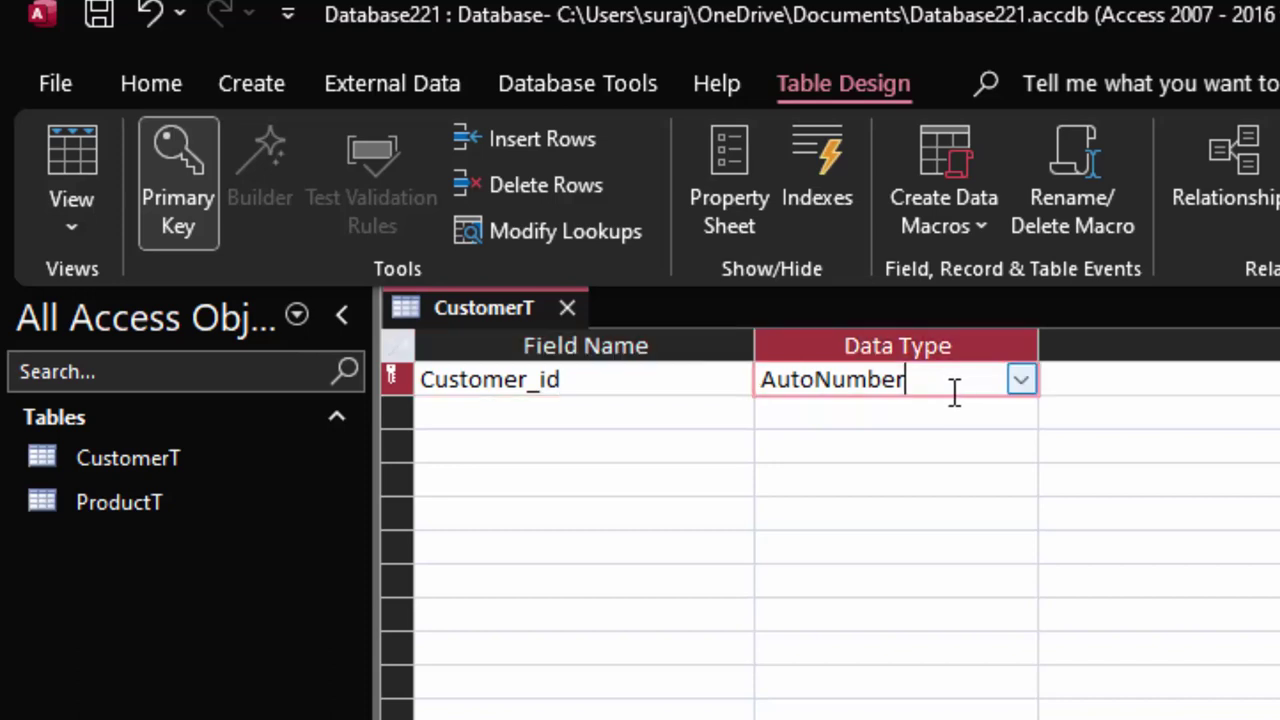
left_click(1022, 383)
left_click(963, 412)
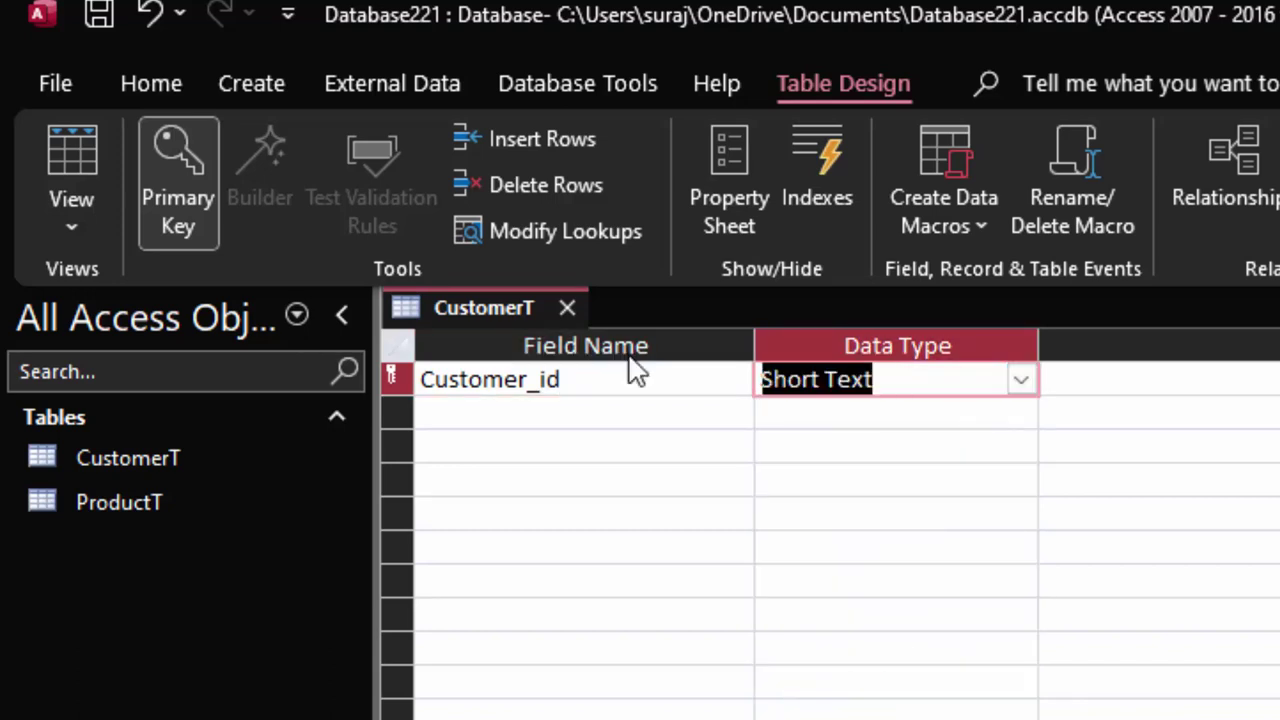
Add a Product_id field with the Number data type.
left_click(530, 413)
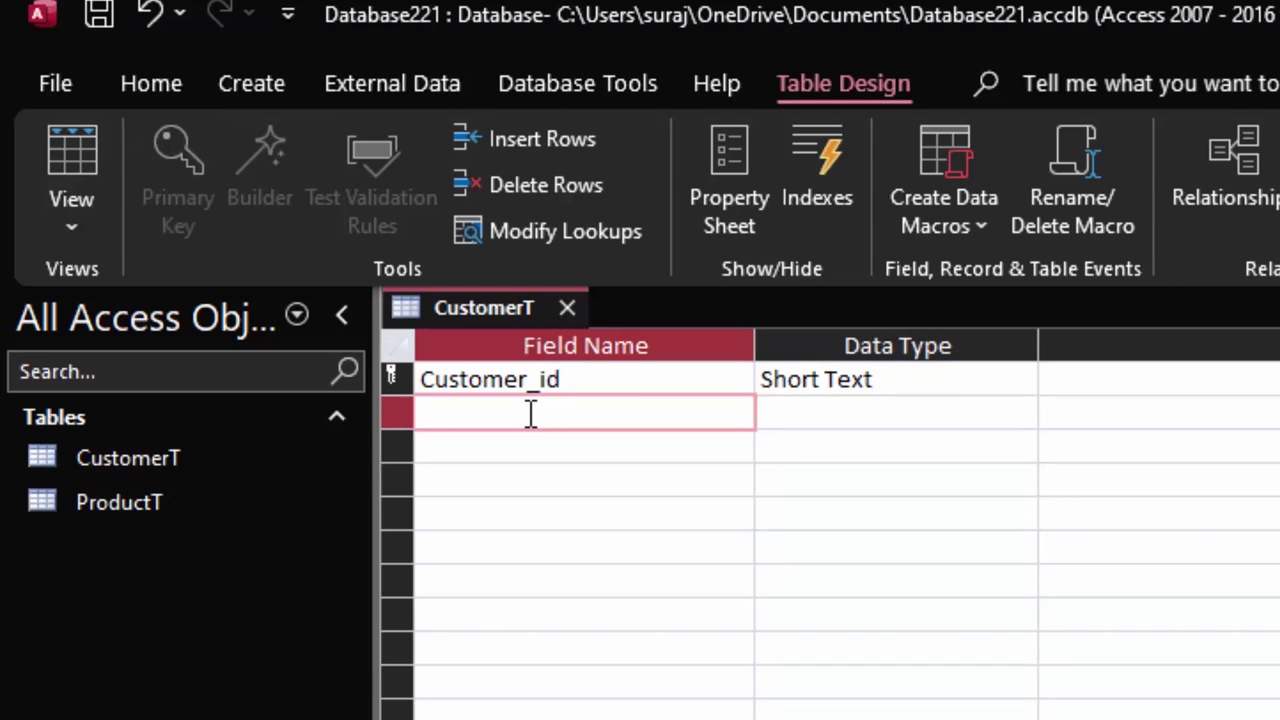
type("Product_i")
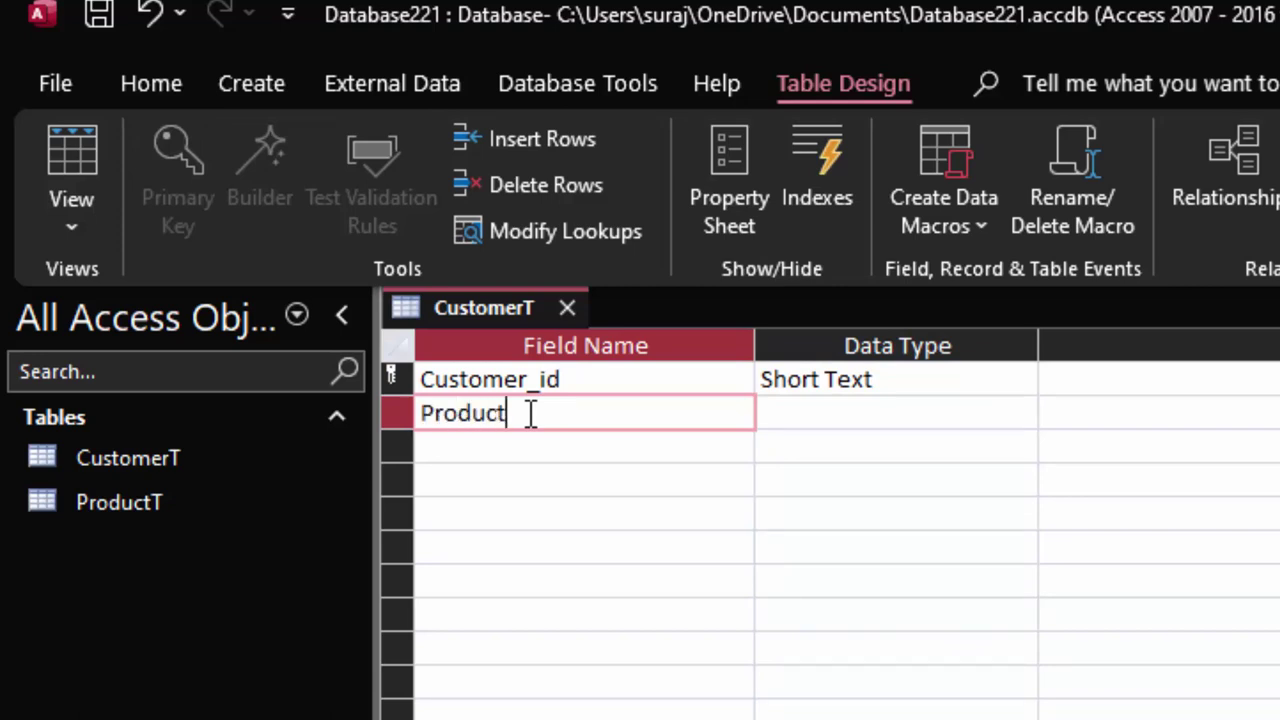
type("d")
left_click(888, 418)
left_click(1020, 414)
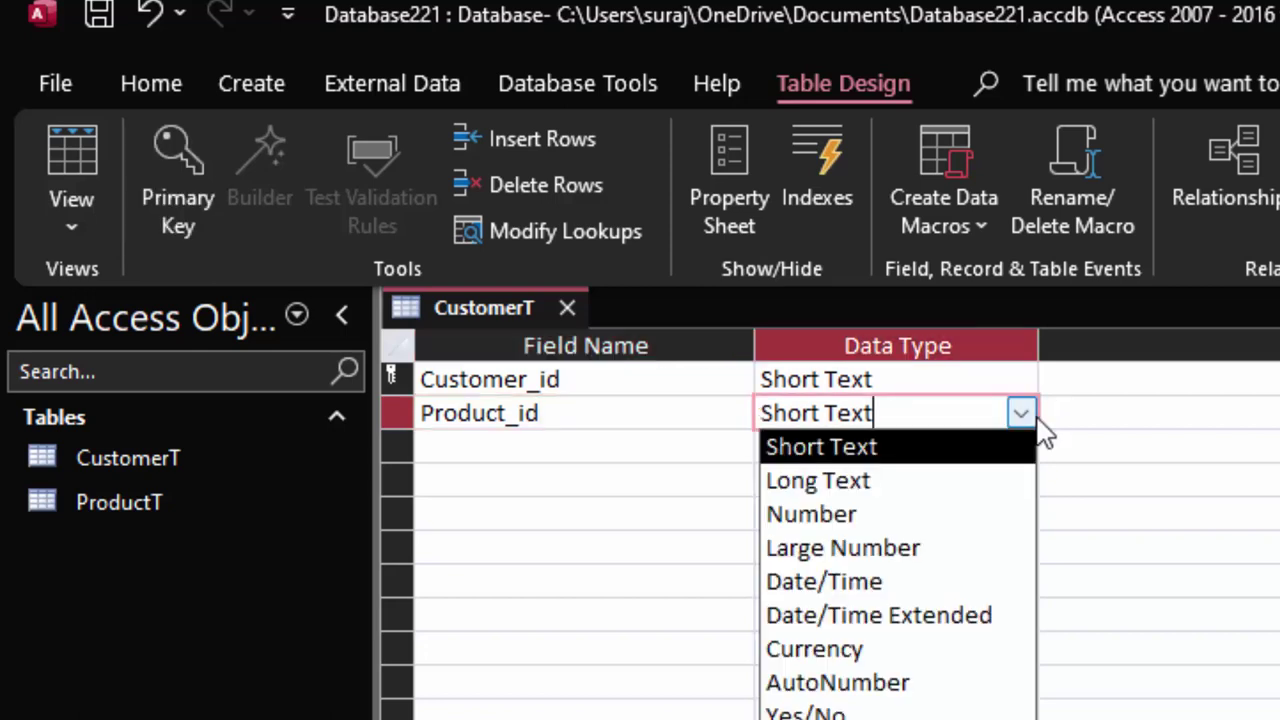
left_click(958, 527)
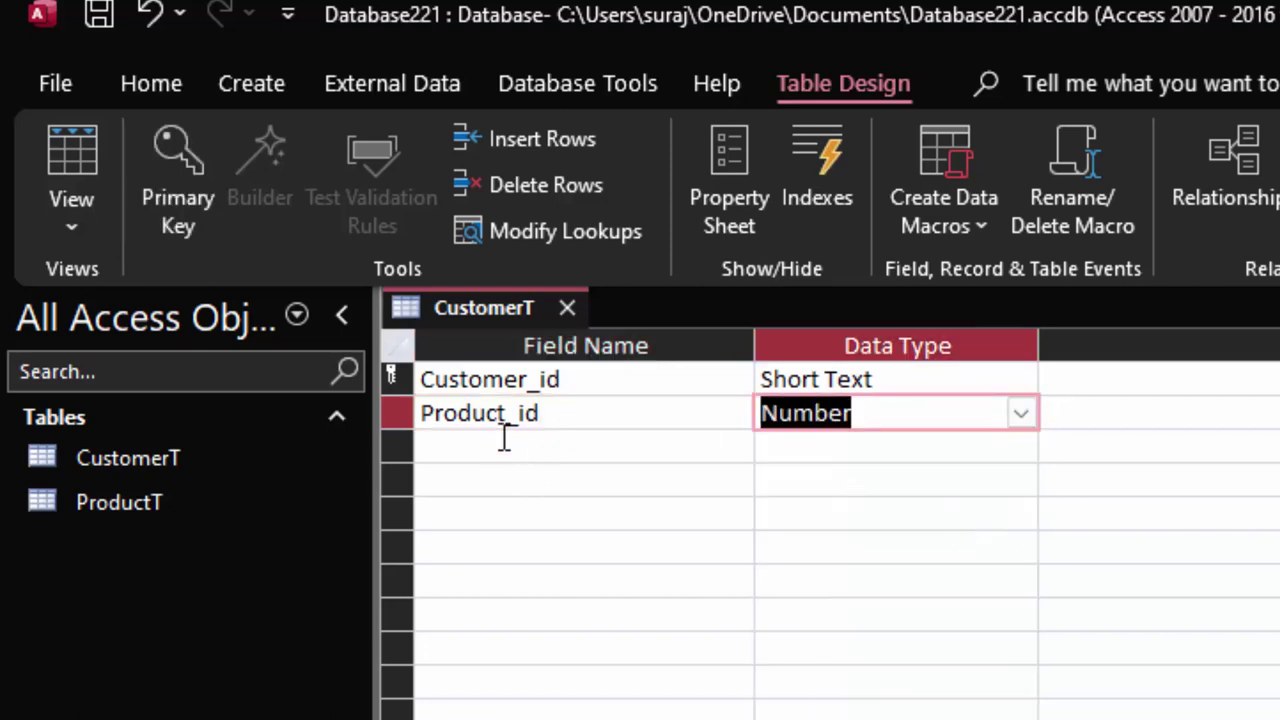
left_click(236, 522)
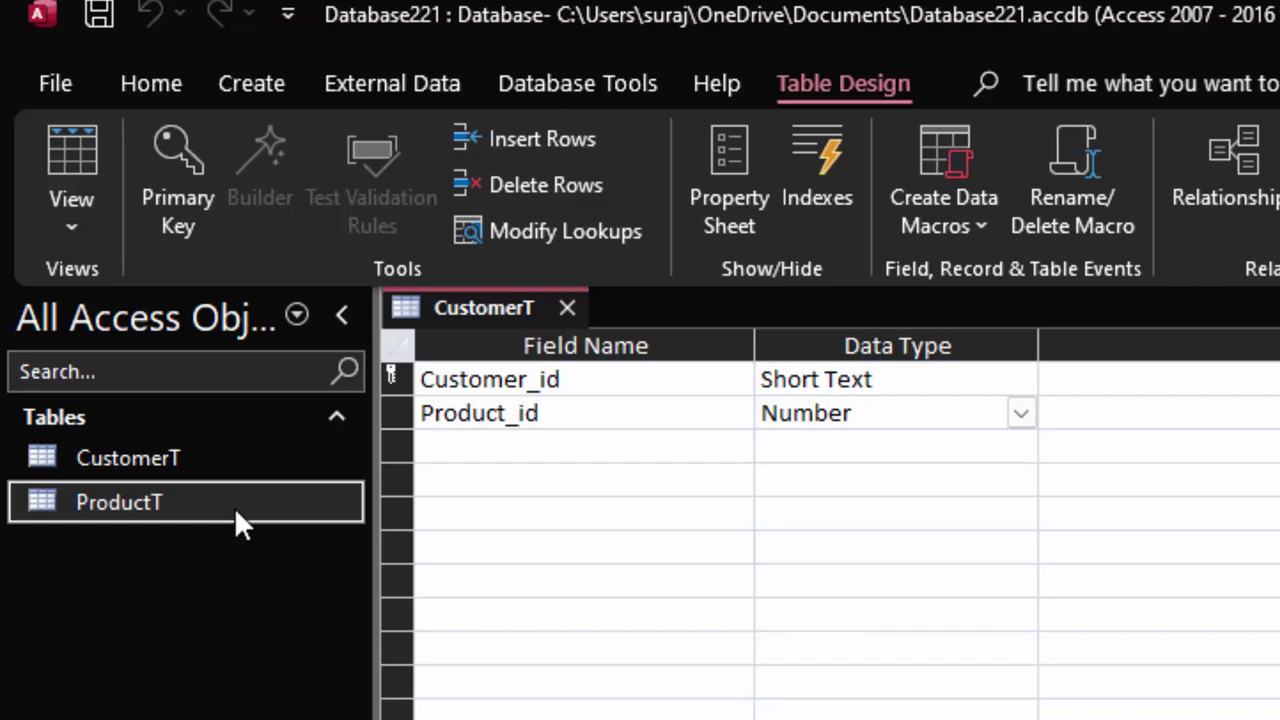
Open ProductT's design to compare fields, then return to CustomerT's design.
right_click(234, 507)
left_click(301, 586)
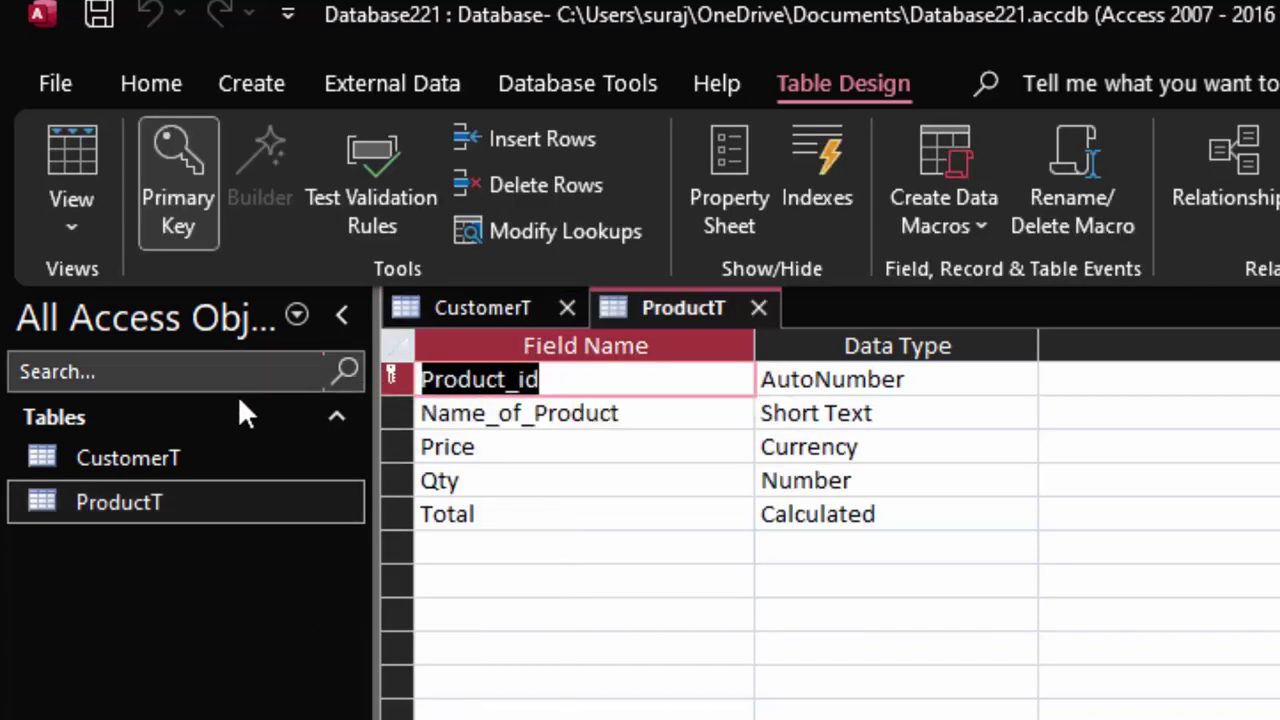
left_click_drag(161, 446, 165, 452)
left_click(234, 524)
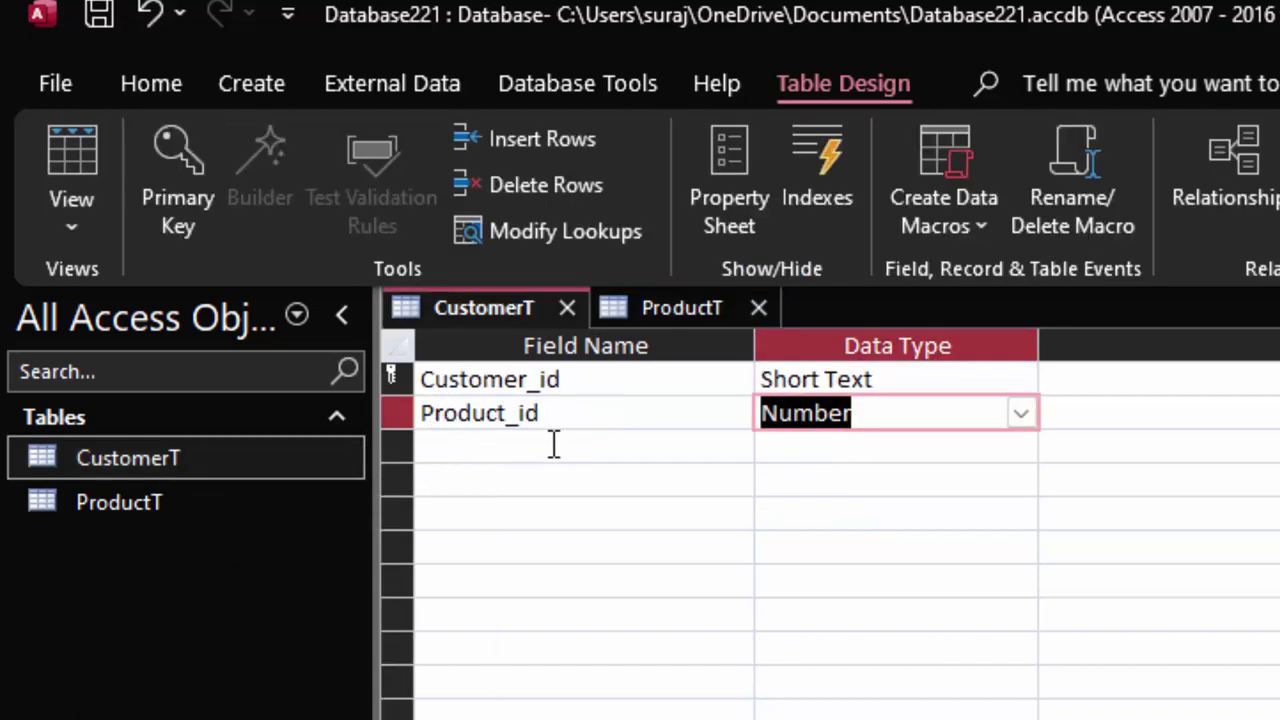
Add a Short Text Name_of_Customer field, save, and switch to Datasheet View.
left_click(554, 444)
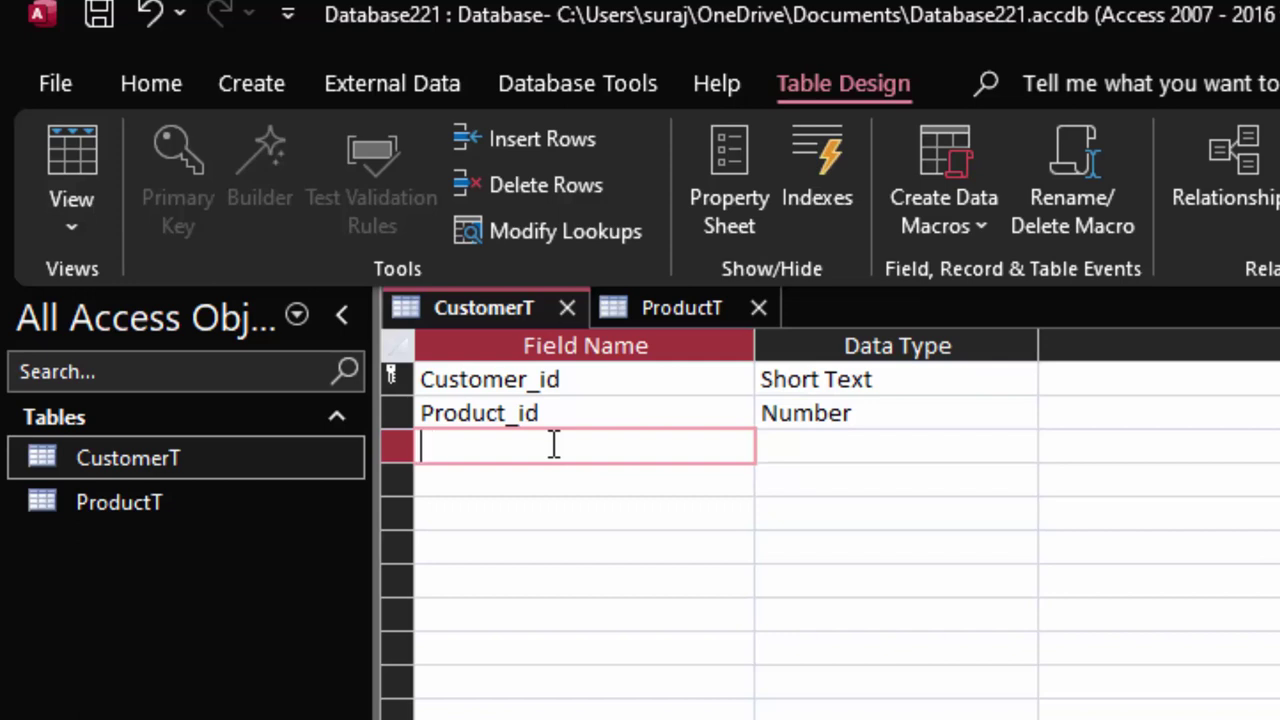
type("Name_of")
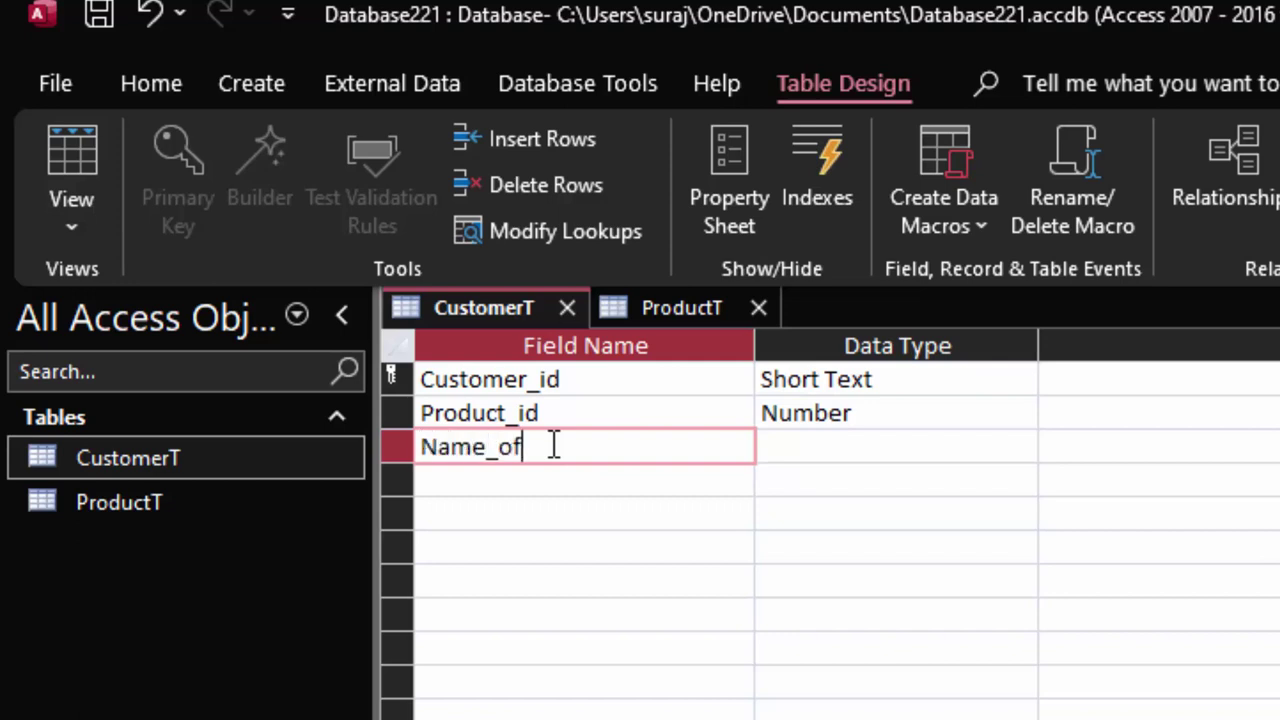
type("_Custom")
type("er")
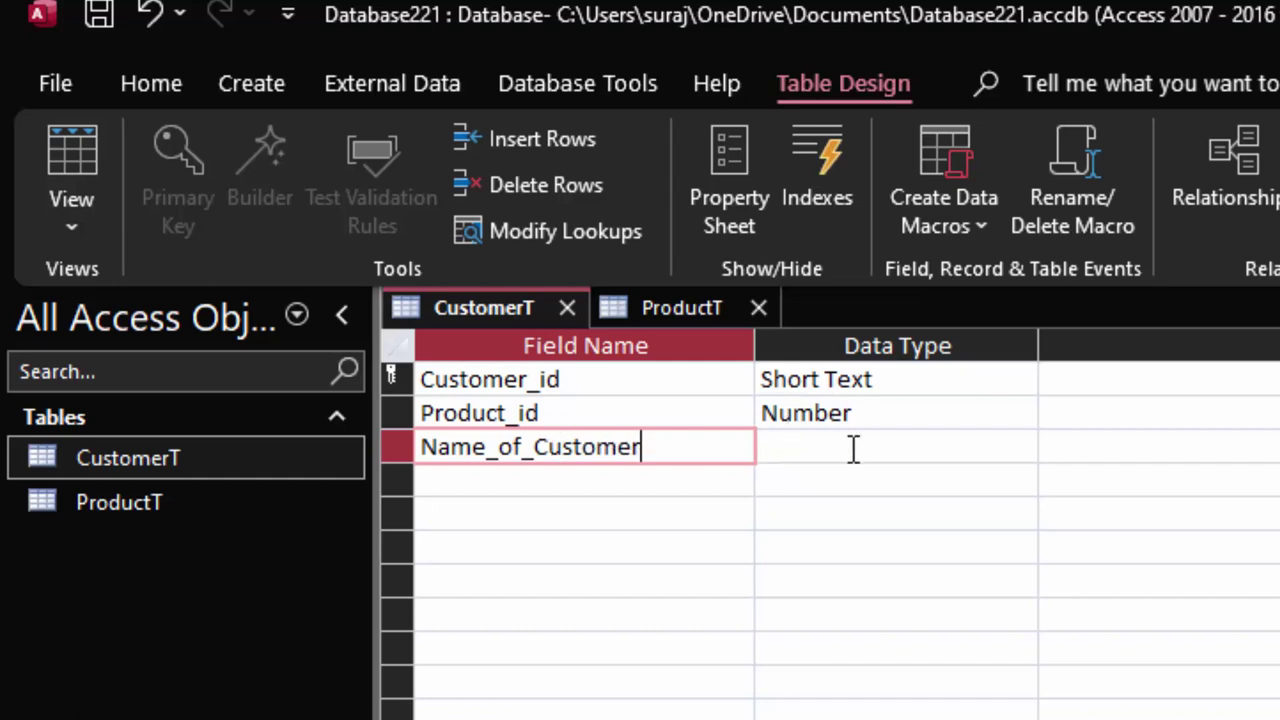
left_click(853, 446)
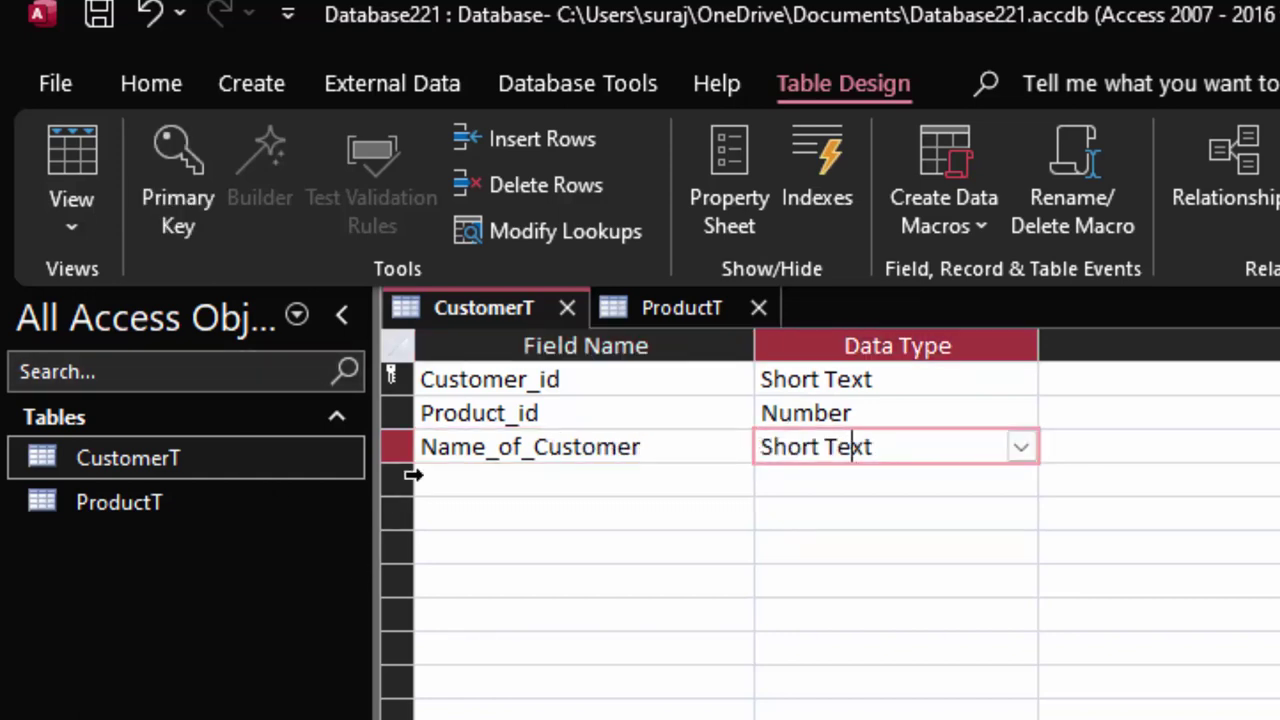
left_click(91, 165)
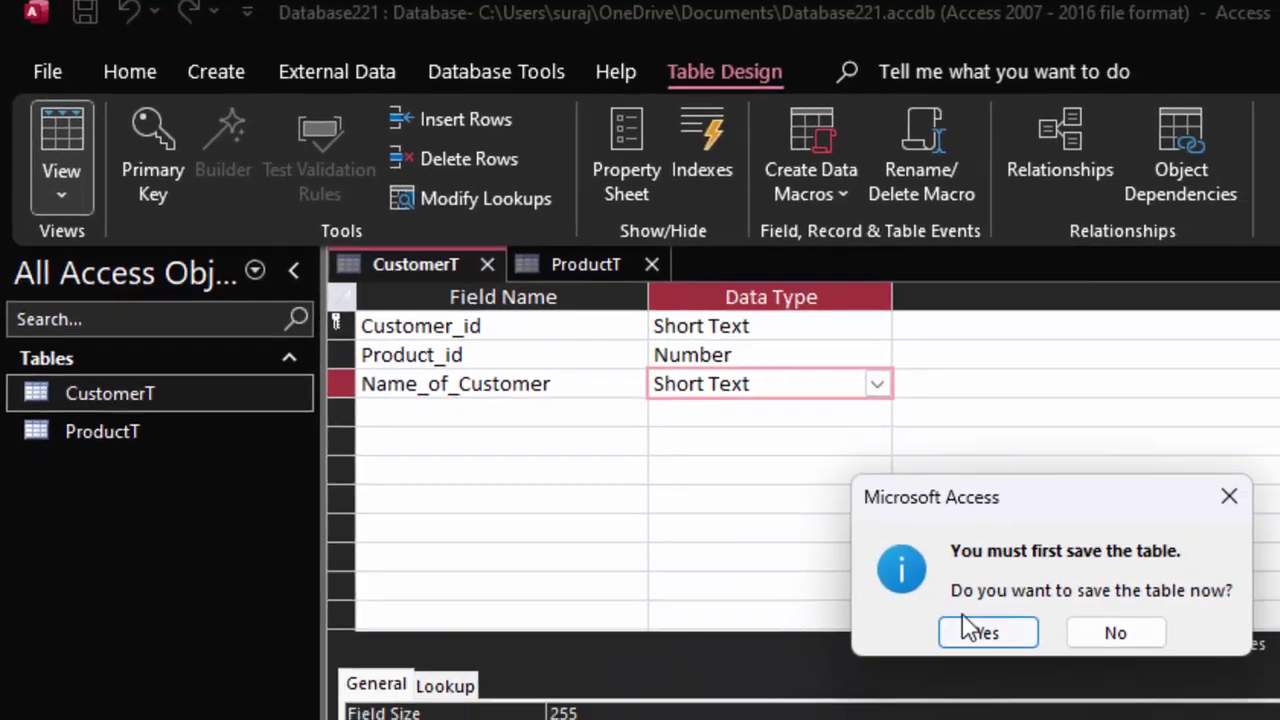
left_click(965, 626)
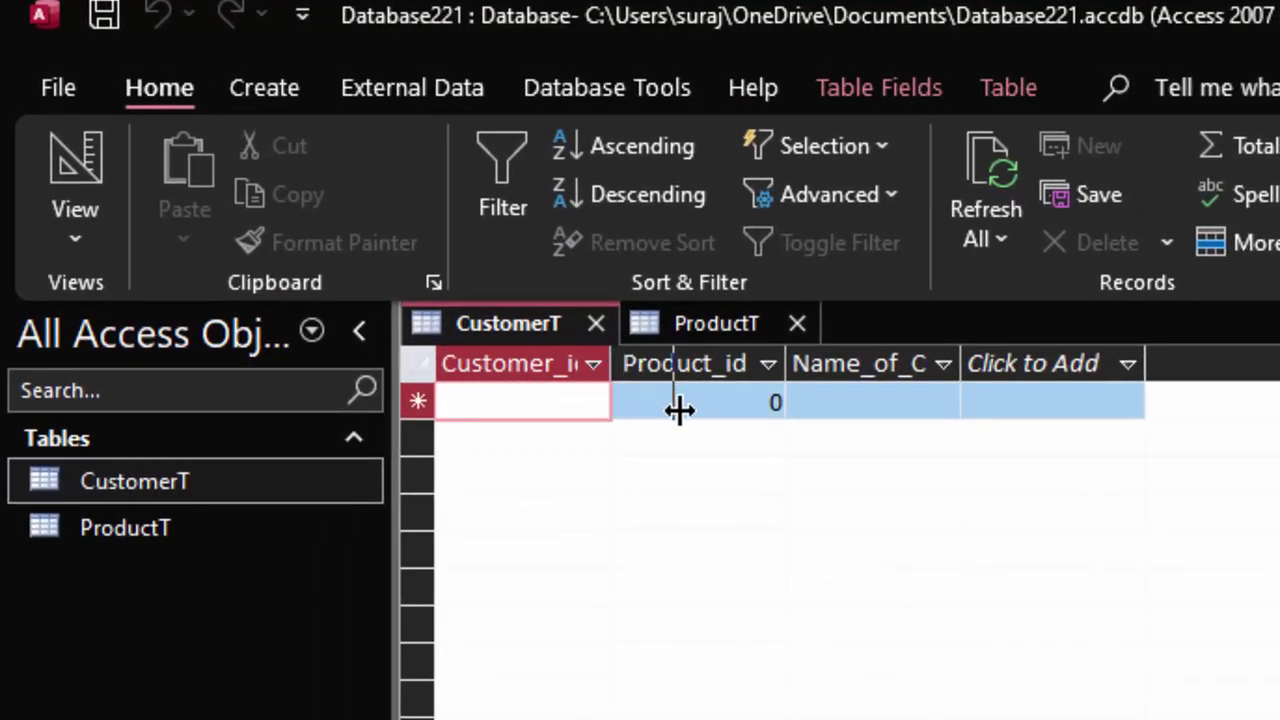
Widen the columns and enter customer C01 with the customer's name.
left_click_drag(611, 363, 694, 405)
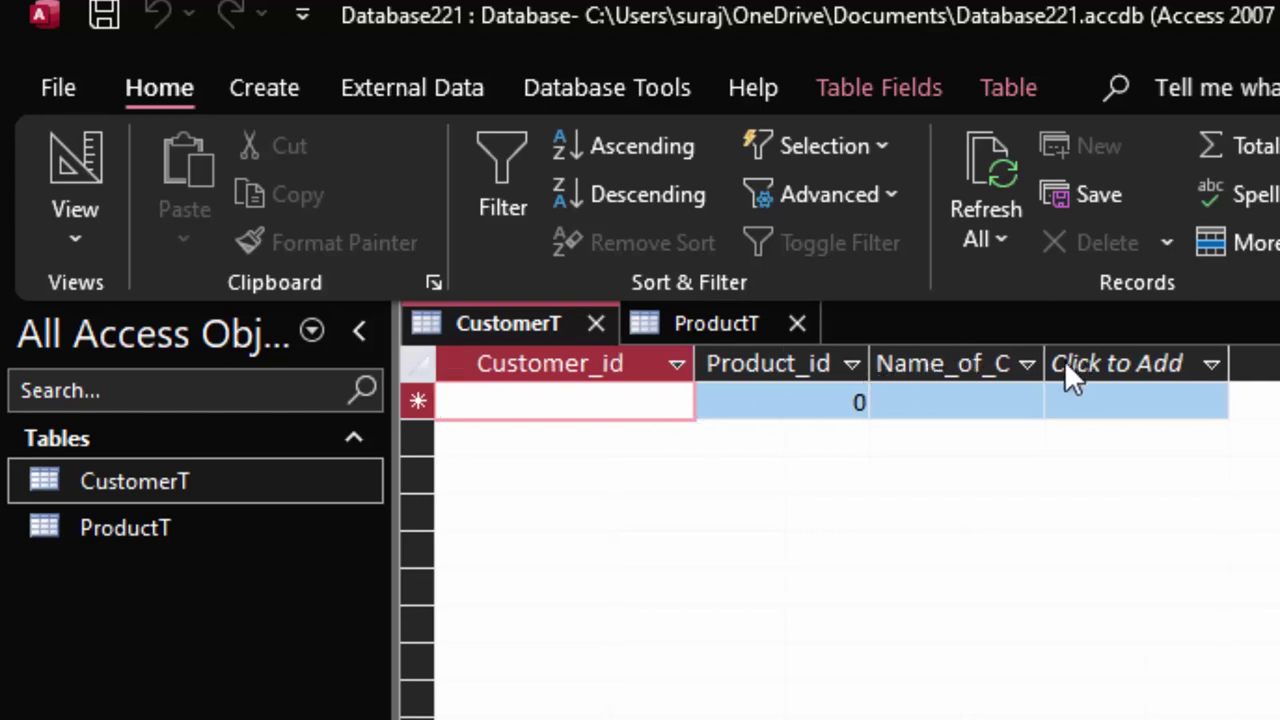
left_click_drag(1047, 363, 1128, 408)
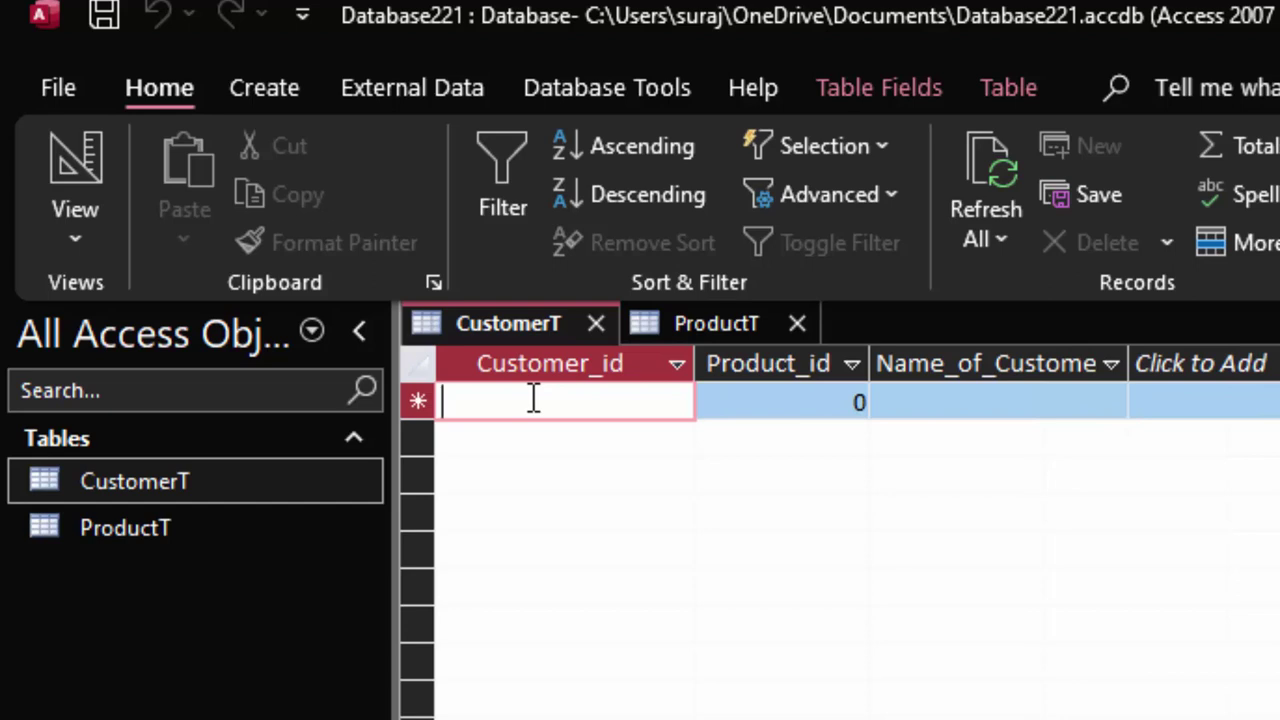
type("C01")
key("Tab")
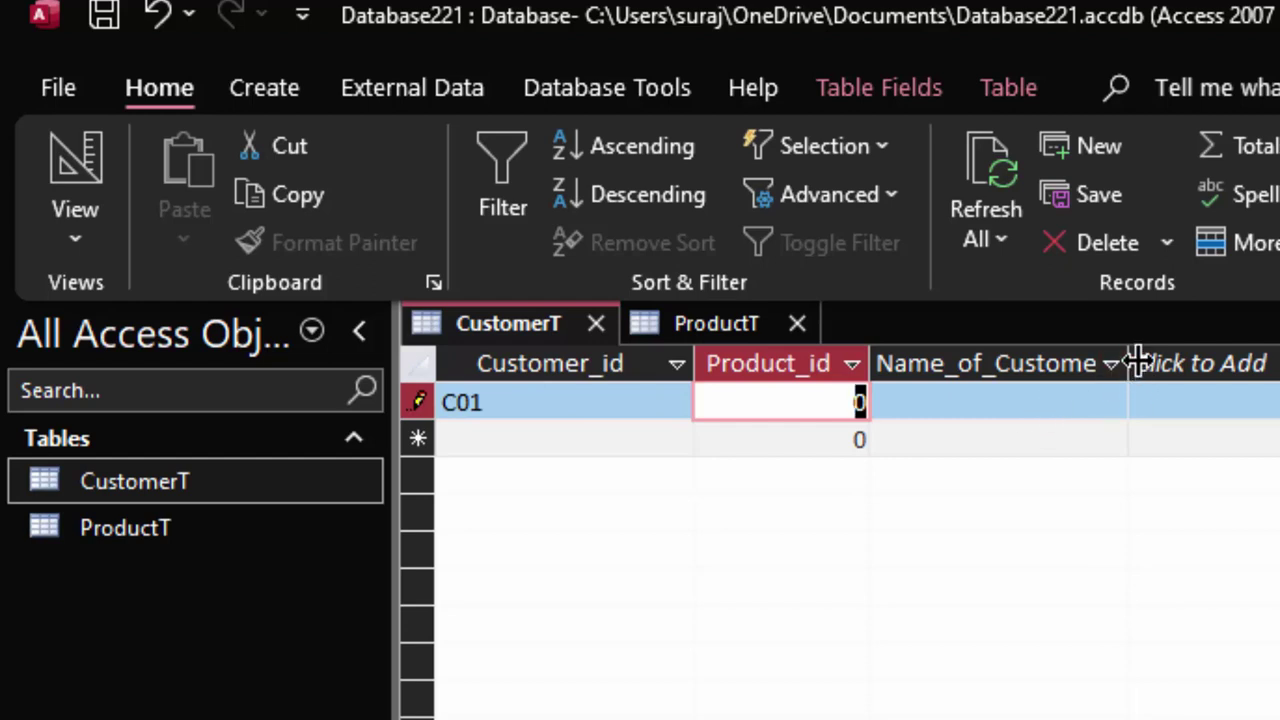
left_click_drag(1130, 362, 1176, 392)
left_click(1057, 411)
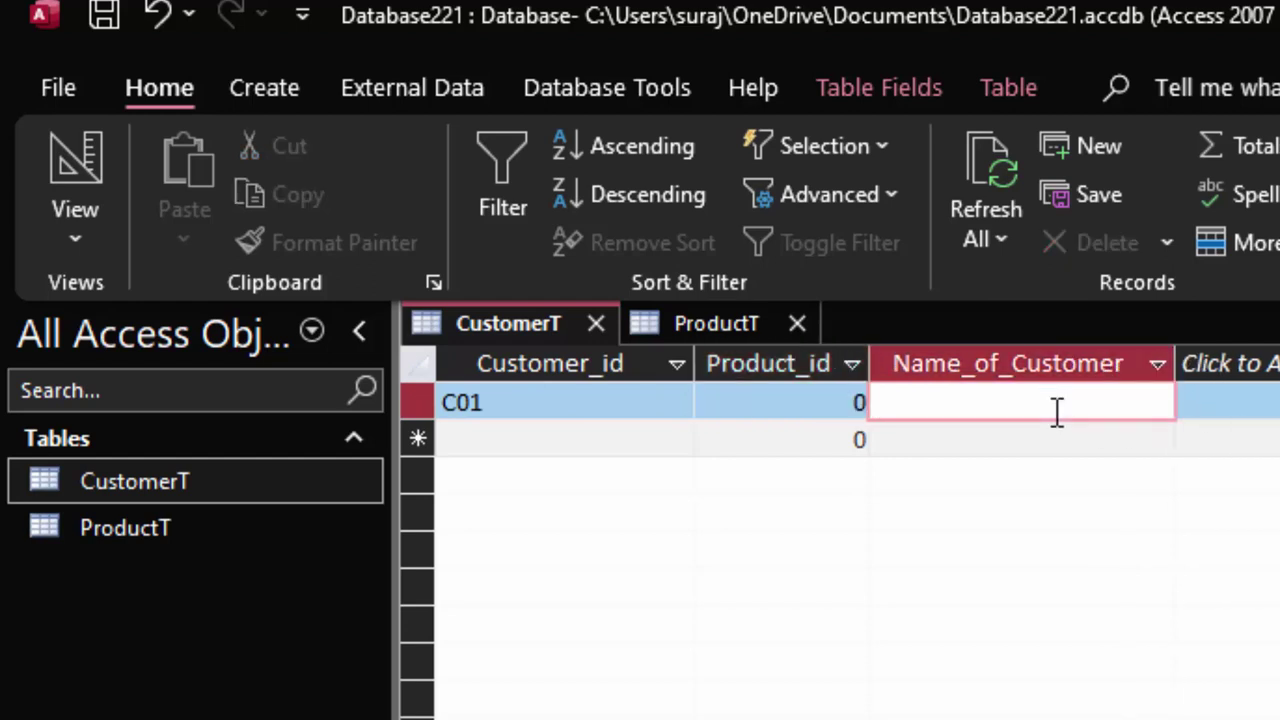
type("Ra")
type("mu")
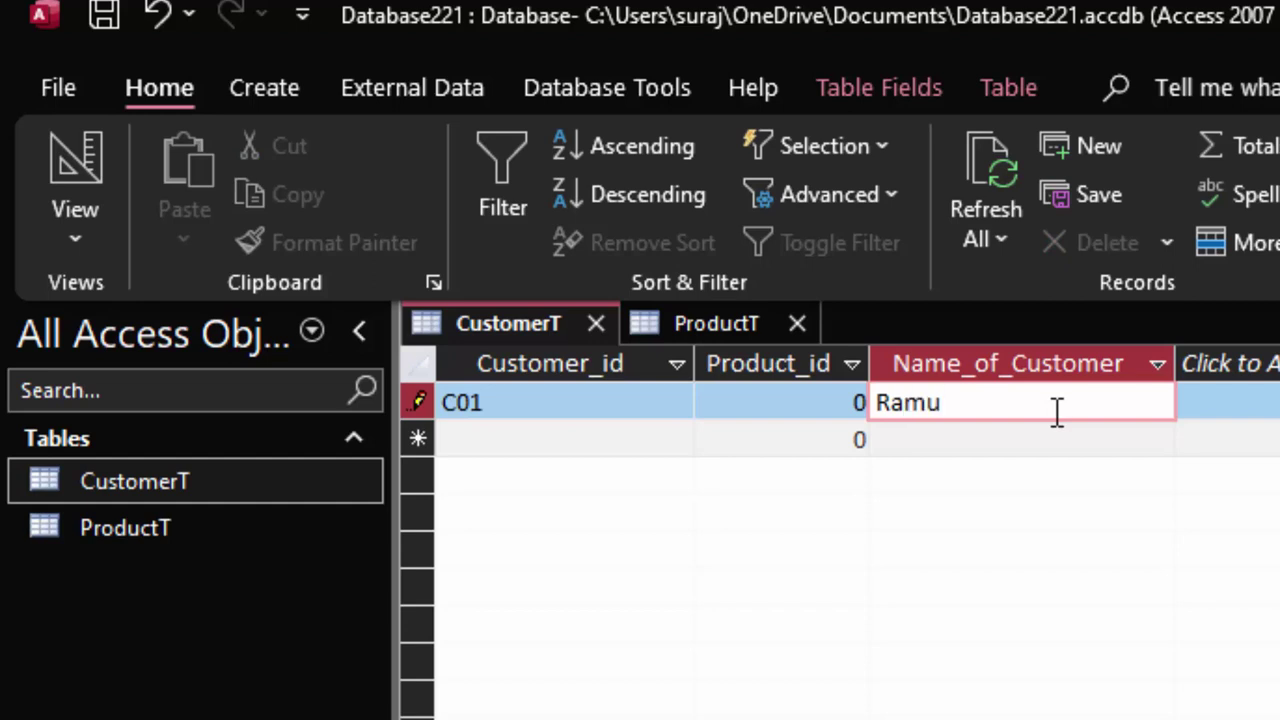
Check ProductT's records and give C01 Product_id 1.
double_click(116, 528)
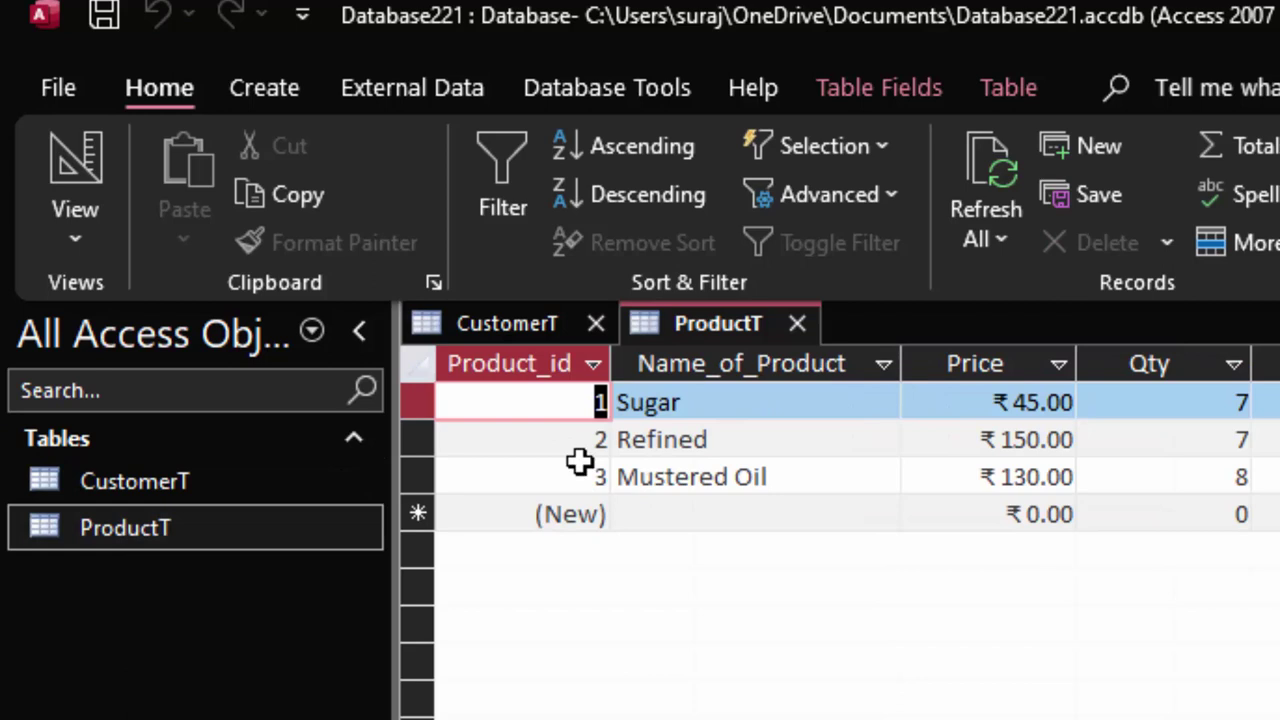
left_click(545, 323)
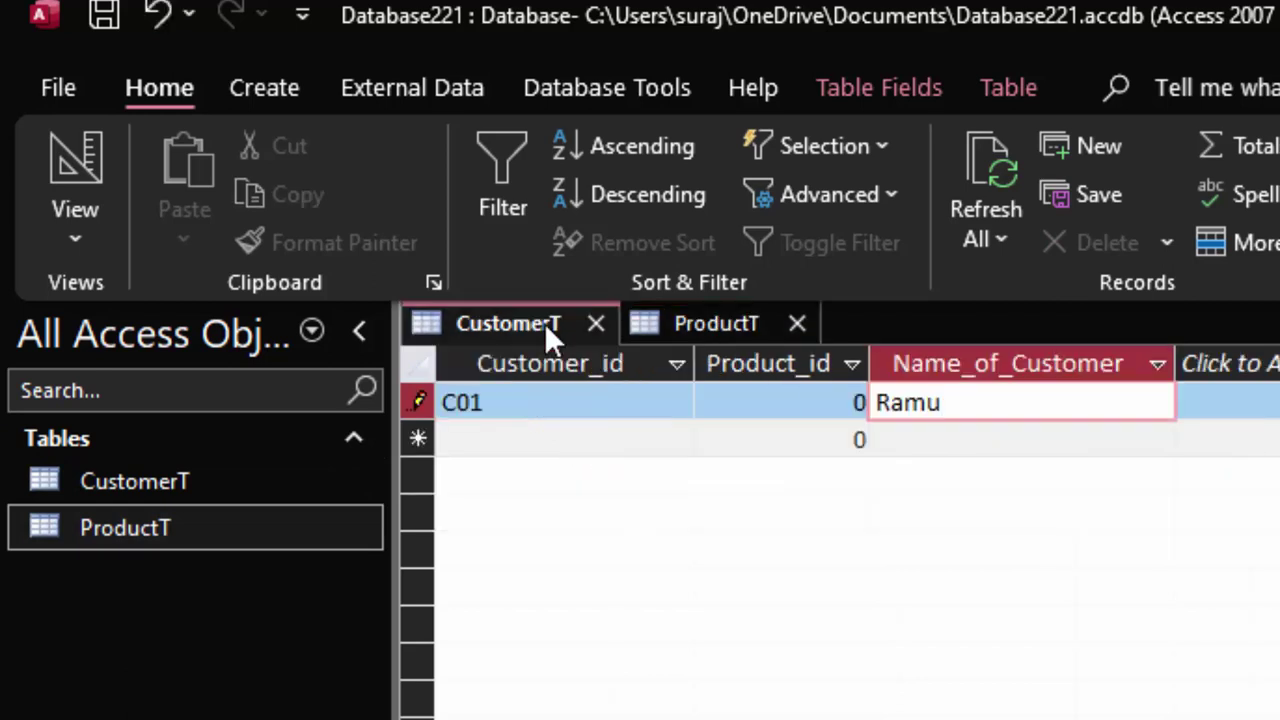
key("shift+Tab")
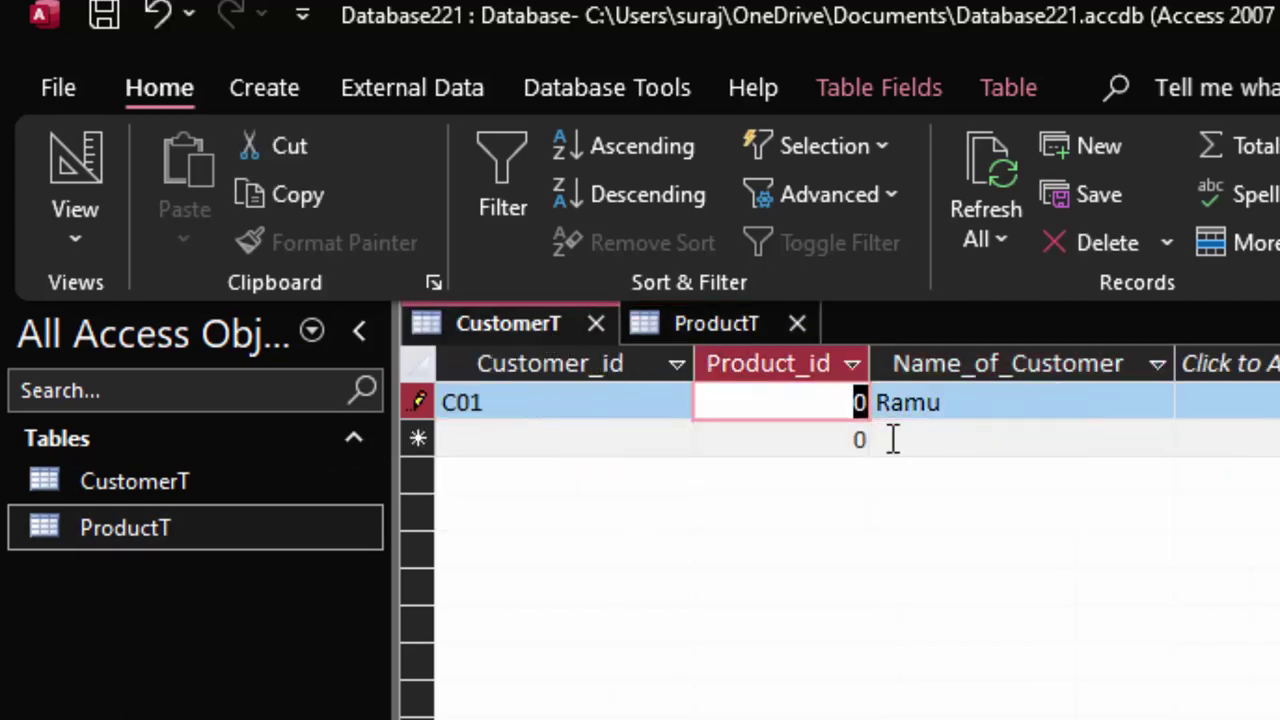
type("1")
key("Tab")
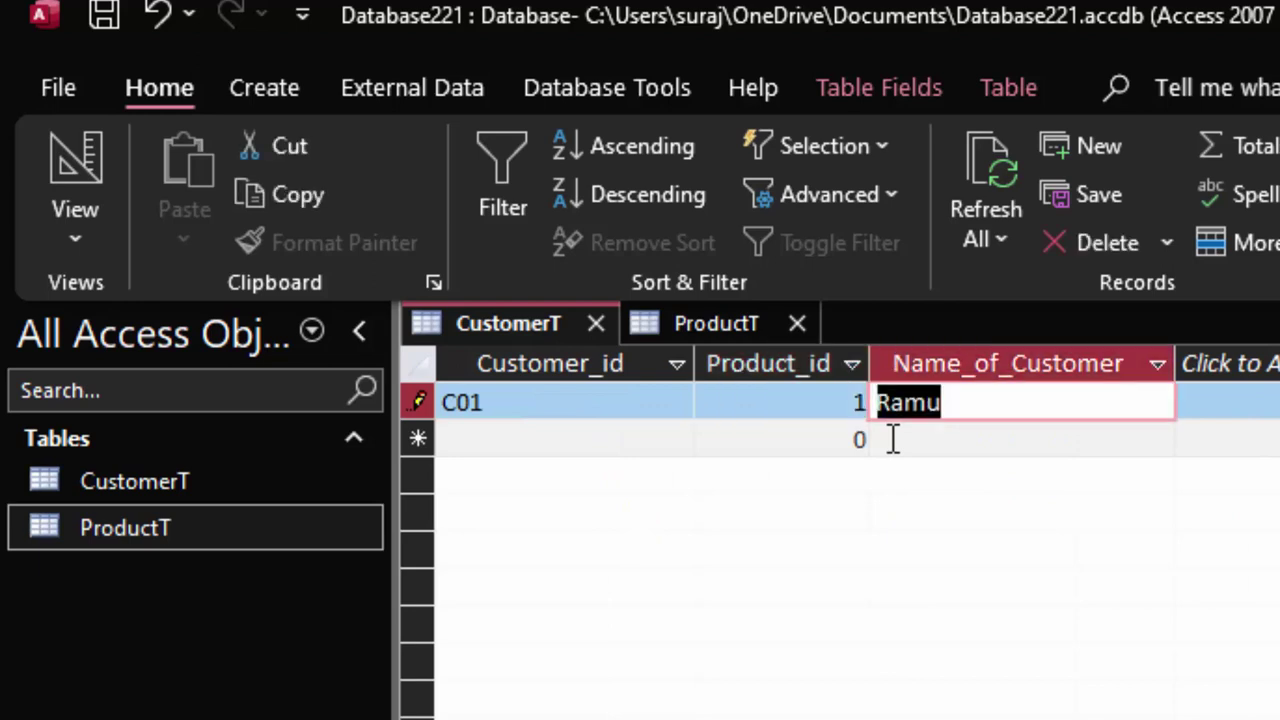
key("Tab")
Enter customer C02 with Product_id 2 and the customer's name.
type("C")
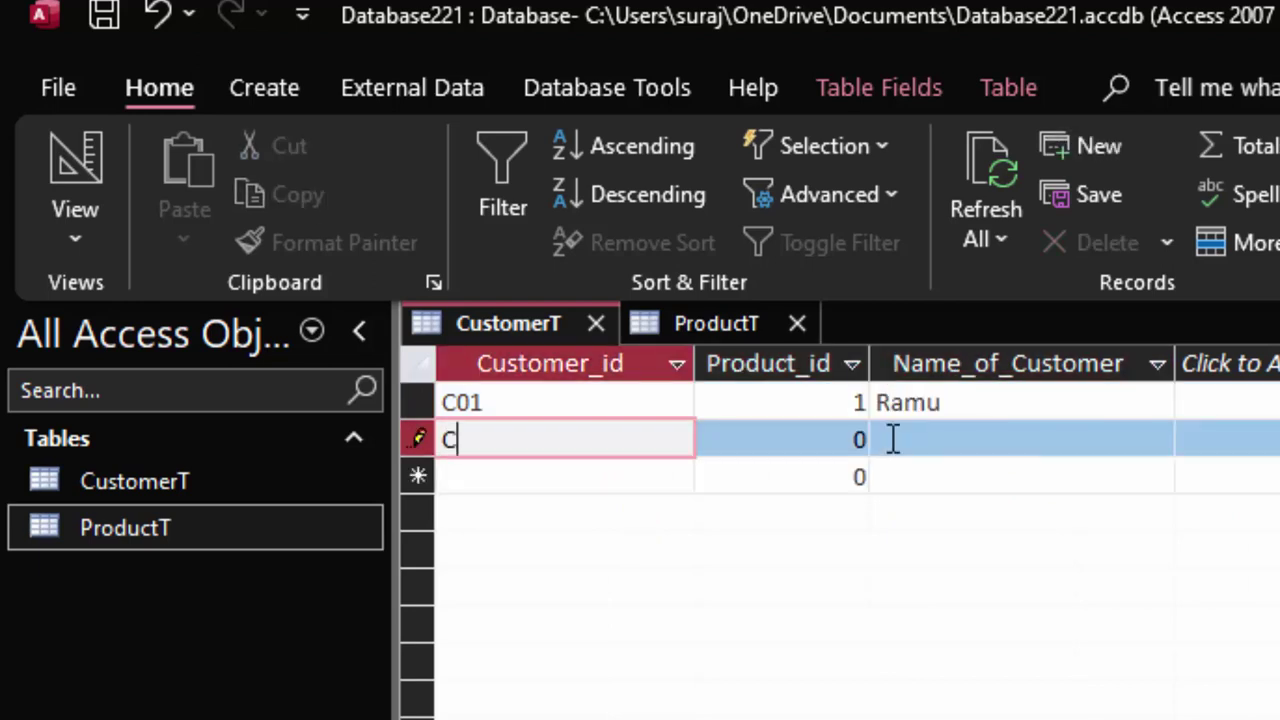
type("02")
key("Tab")
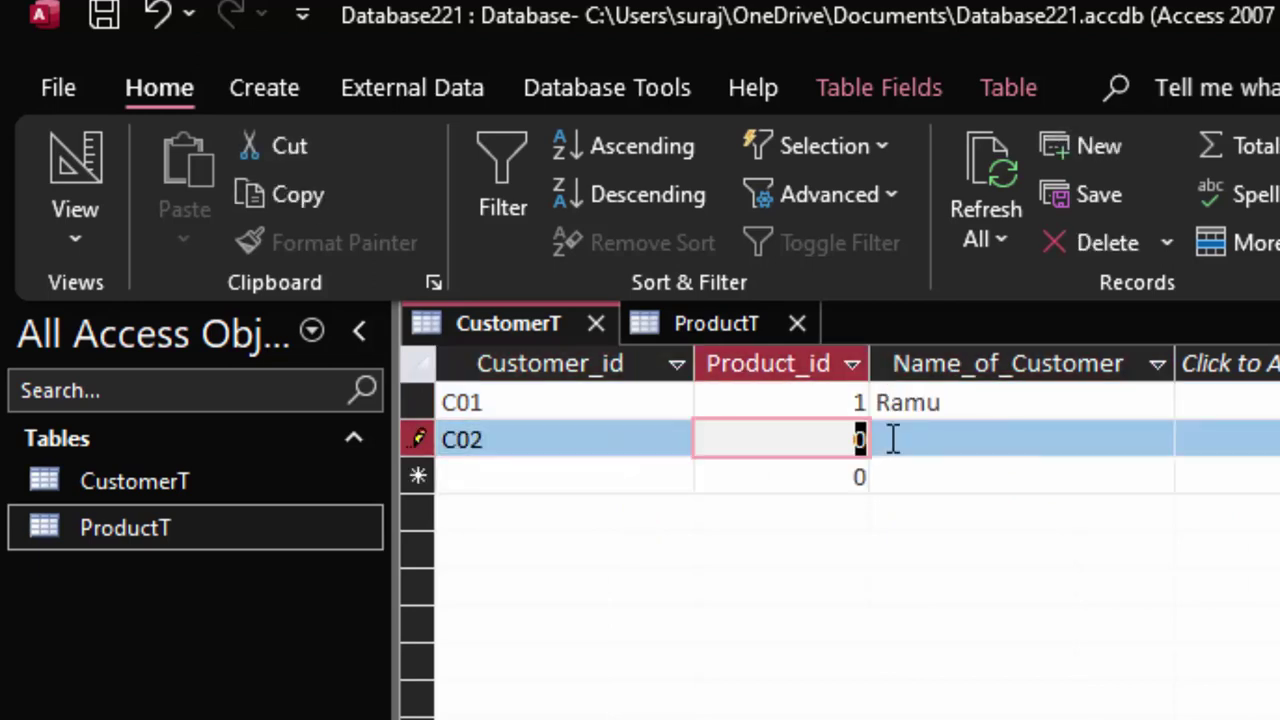
type("2")
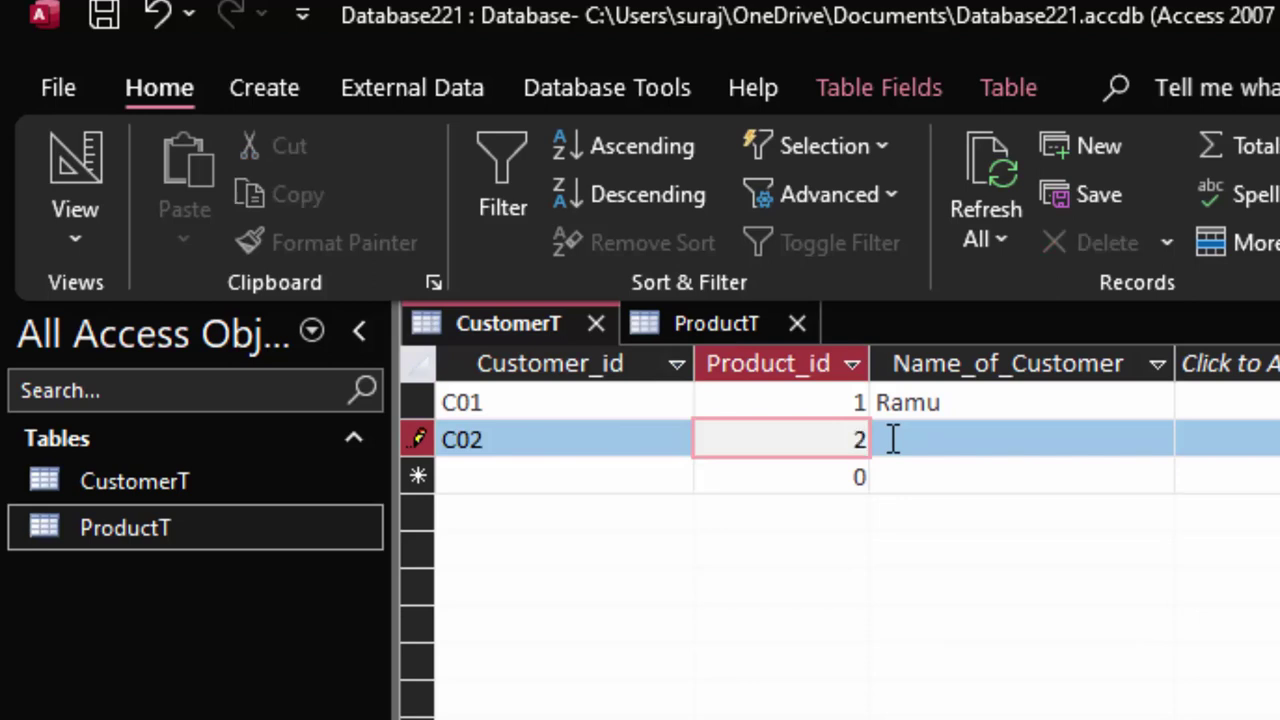
left_click(893, 439)
type("S")
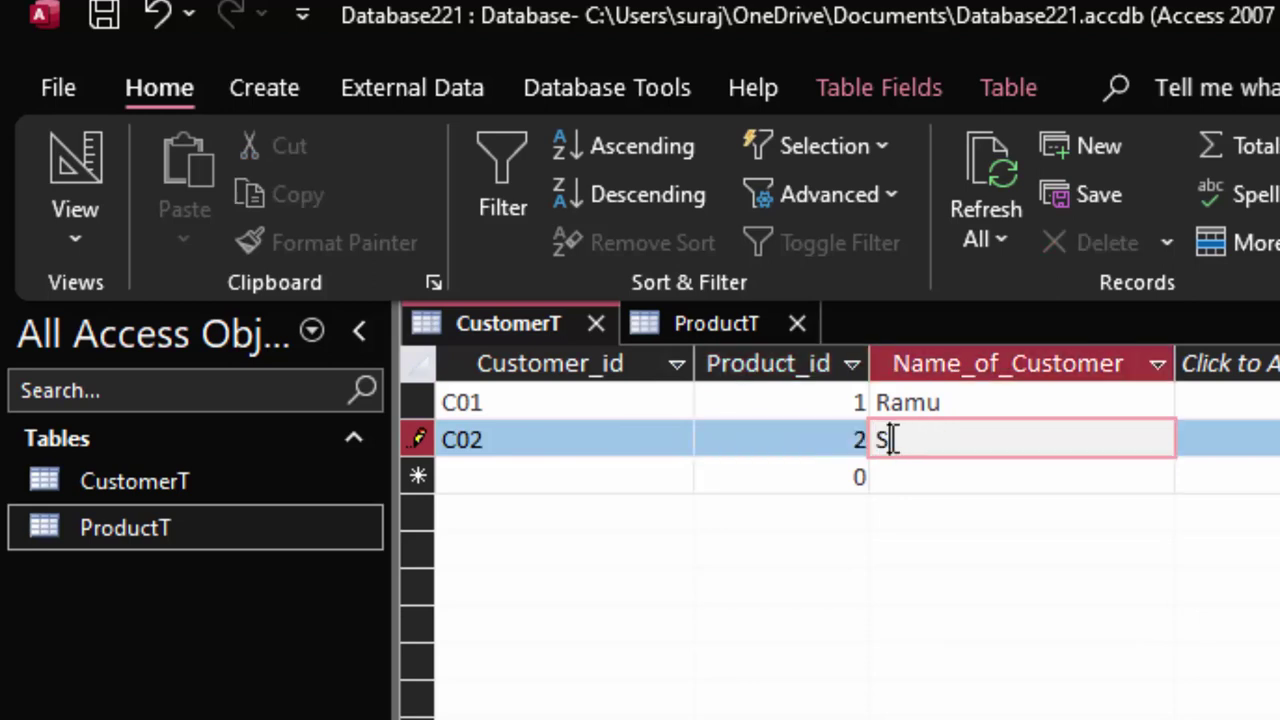
type("hyam")
key("Tab")
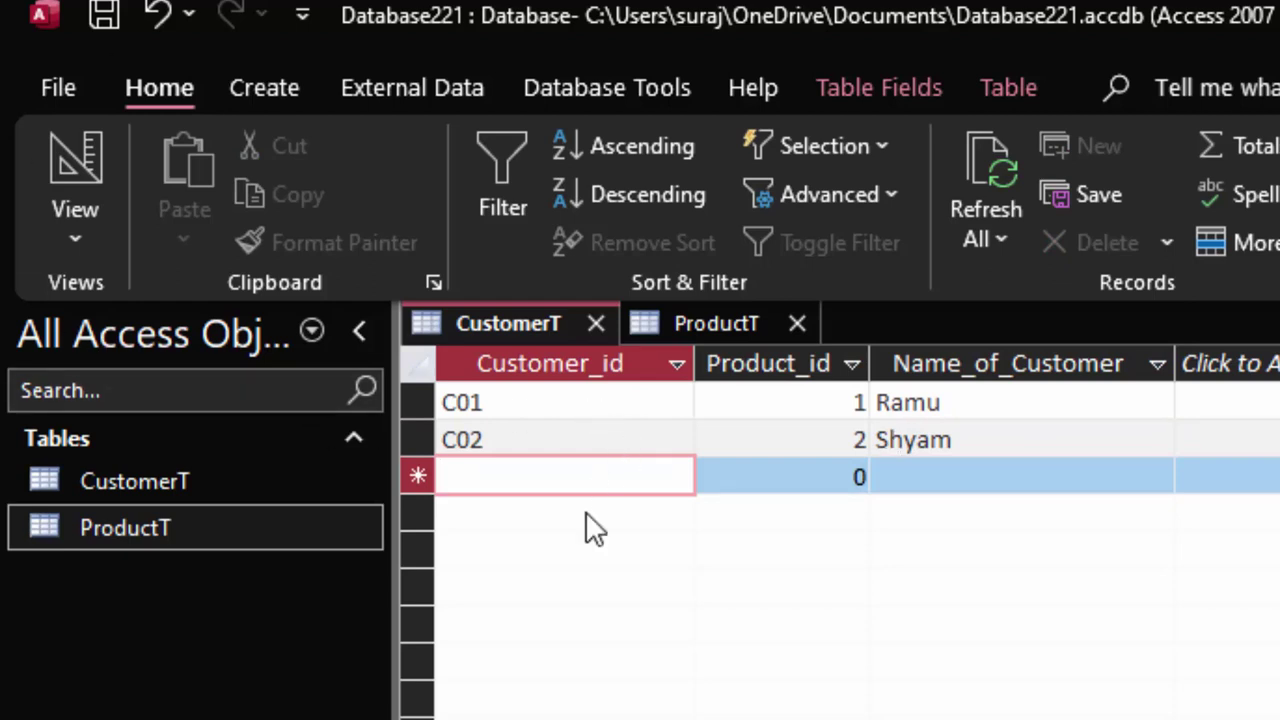
Close ProductT and CustomerT, saving CustomerT's layout changes.
left_click(799, 318)
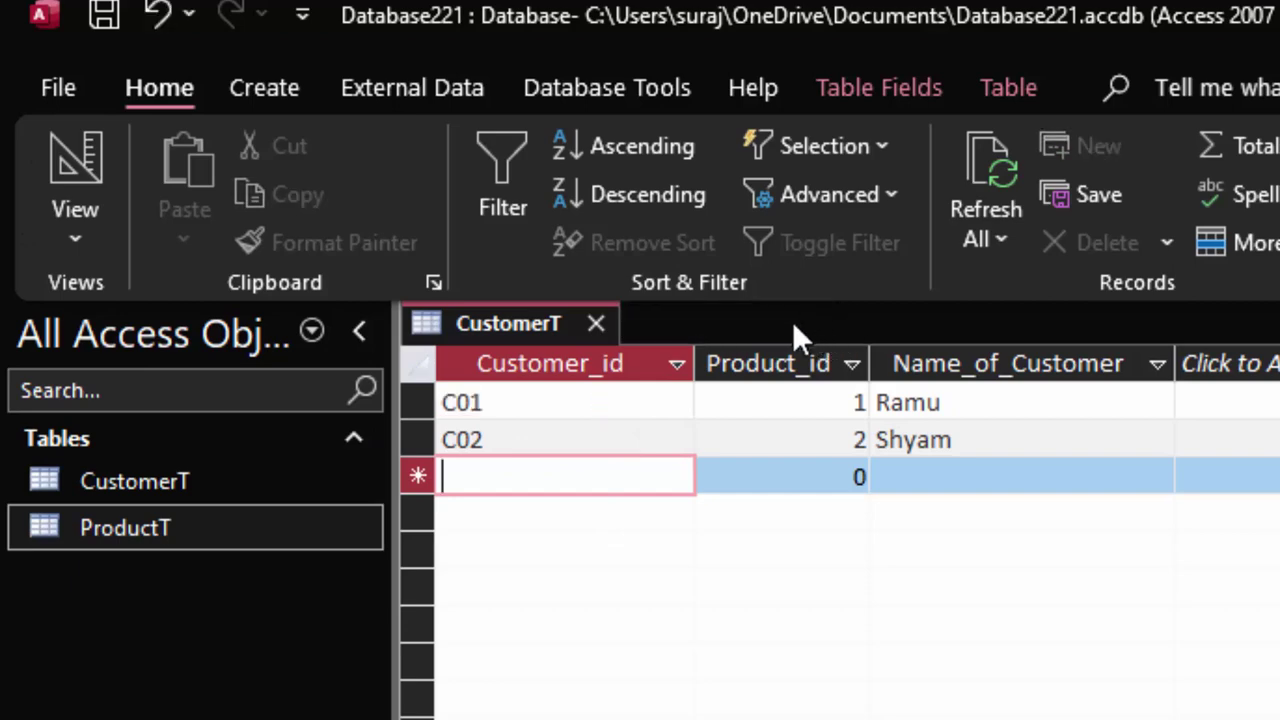
left_click(598, 326)
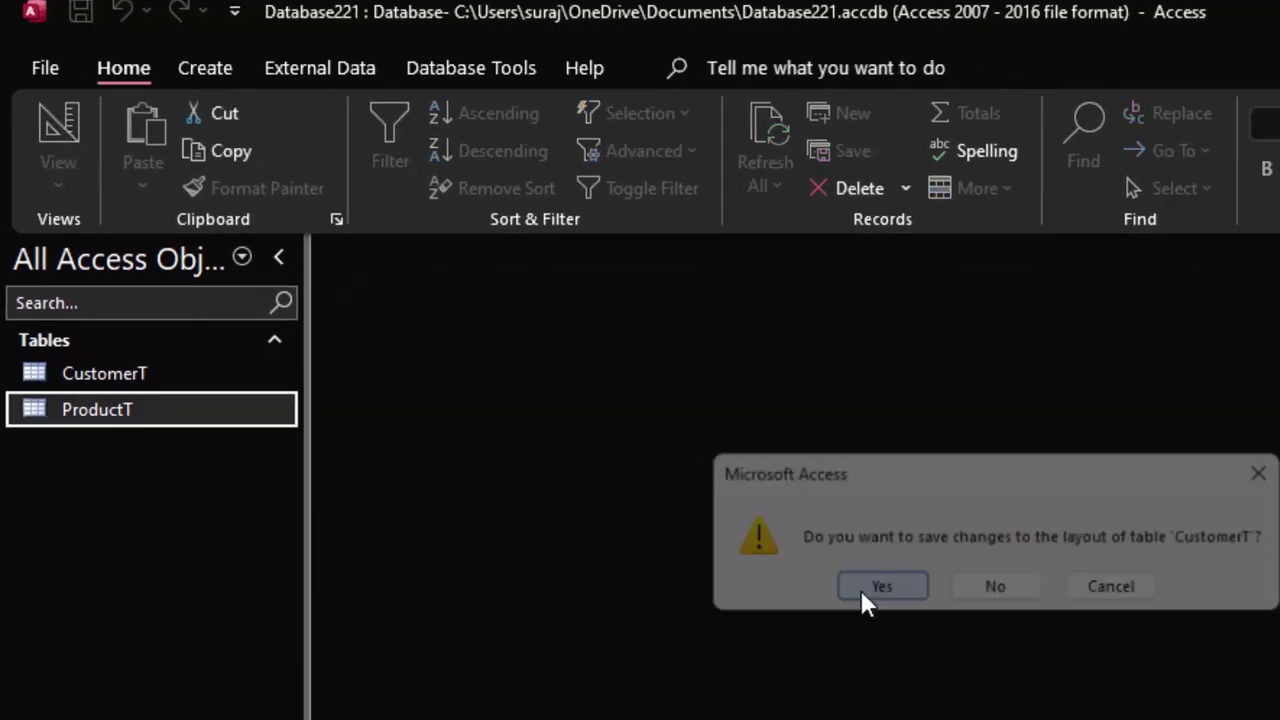
left_click(863, 588)
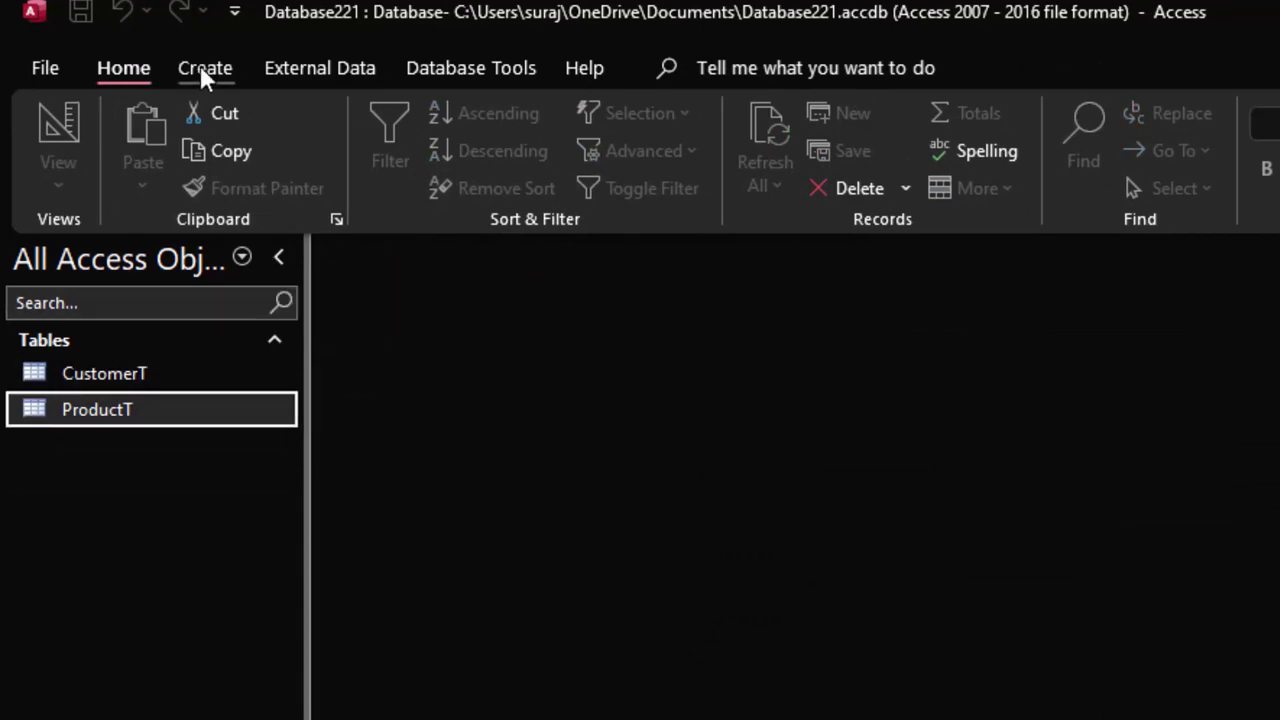
Place CustomerT and ProductT in the Relationships window, then close it without saving the layout.
left_click(437, 66)
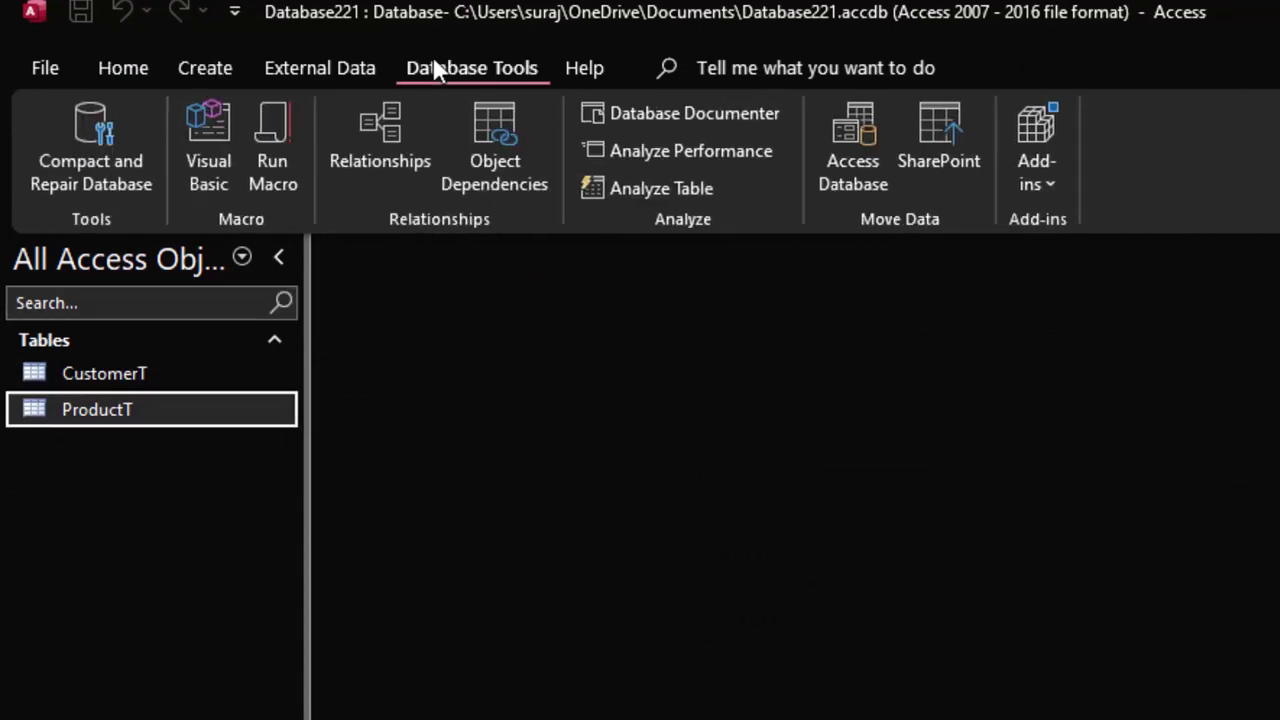
left_click(398, 125)
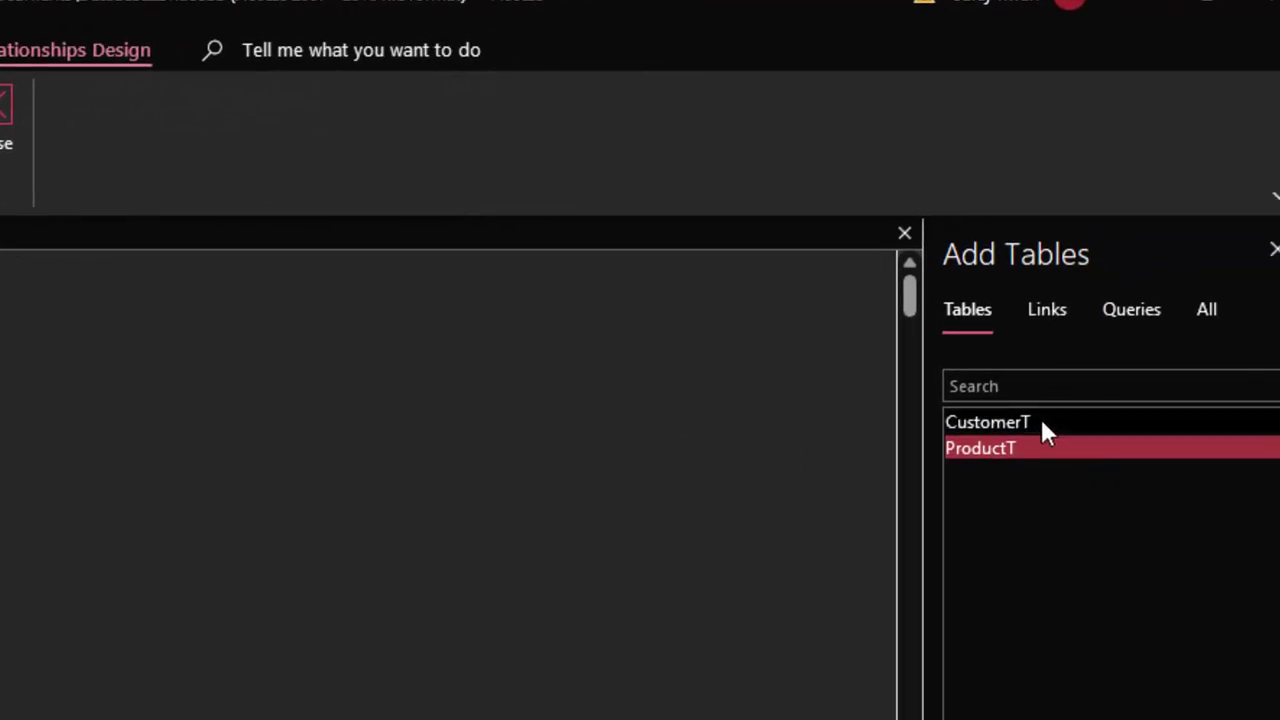
mouse_move(1040, 397)
left_mouse_down()
mouse_move(398, 360)
mouse_move(120, 320)
left_mouse_up()
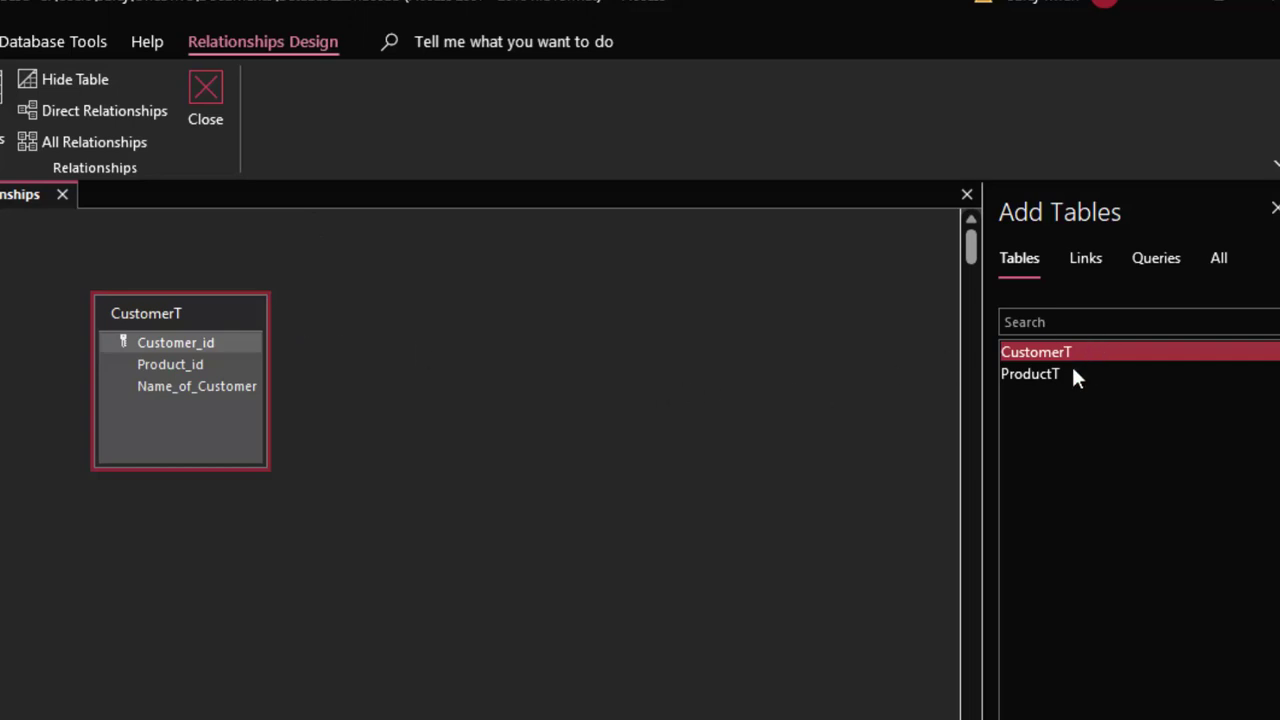
left_click_drag(1071, 372, 426, 317)
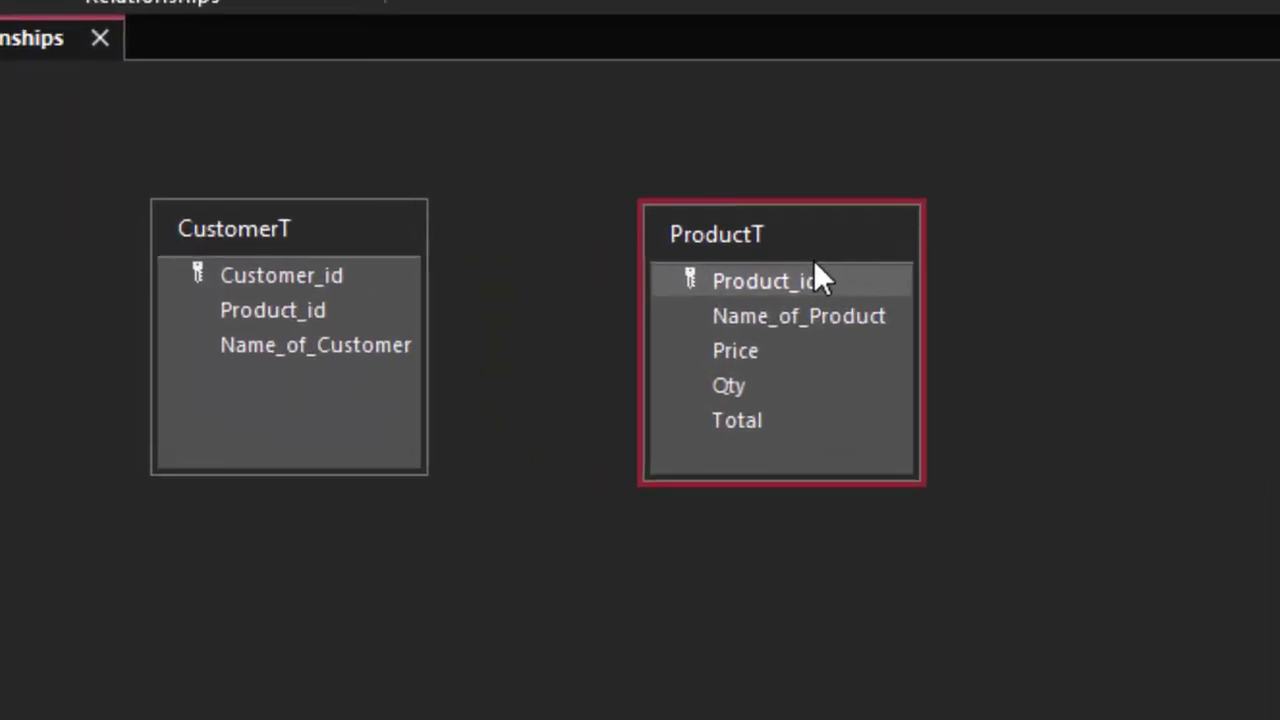
left_click_drag(813, 280, 497, 360)
left_click(100, 38)
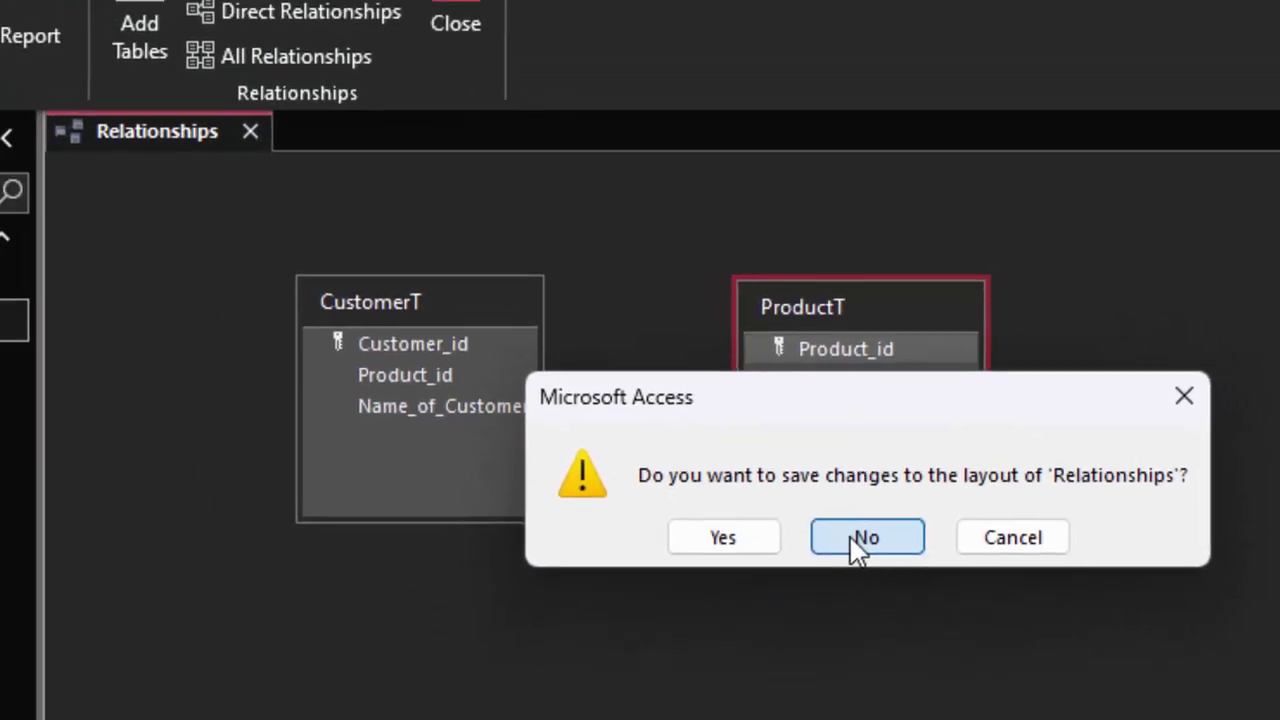
left_click(772, 495)
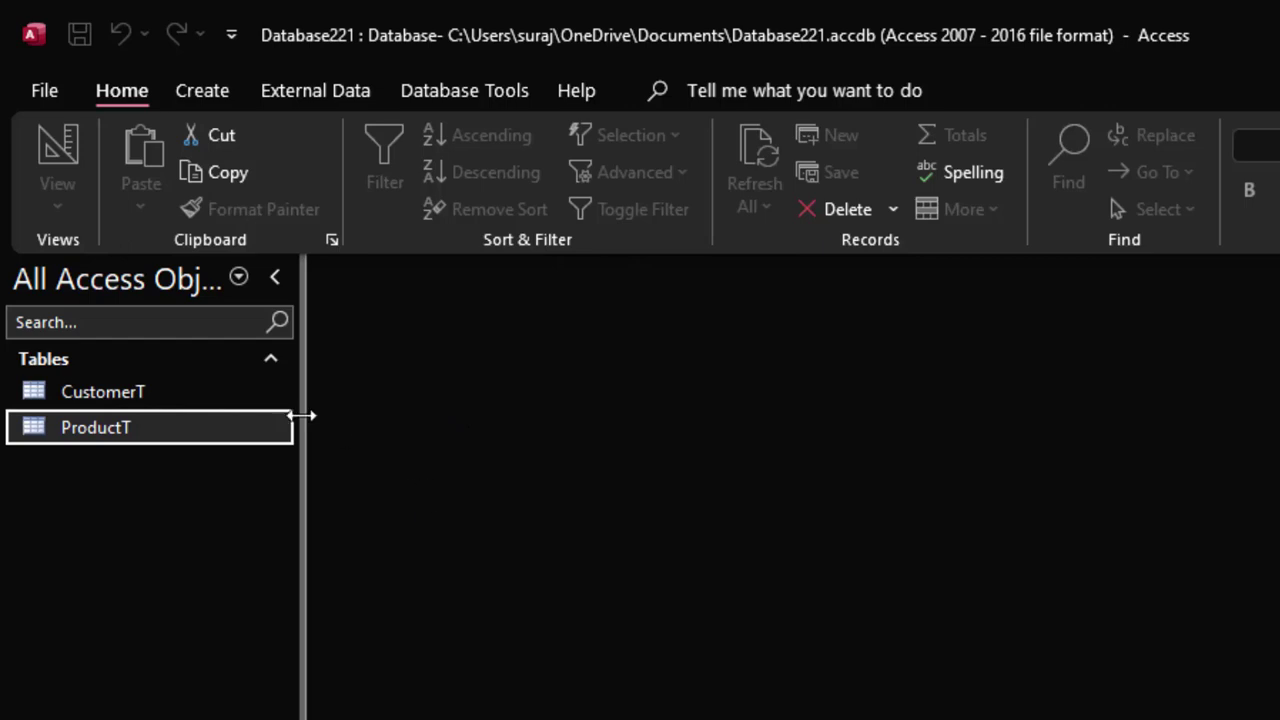
Set CustomerT's Product_id to Indexed Yes (No Duplicates), save, and return to Datasheet View.
left_click(220, 405)
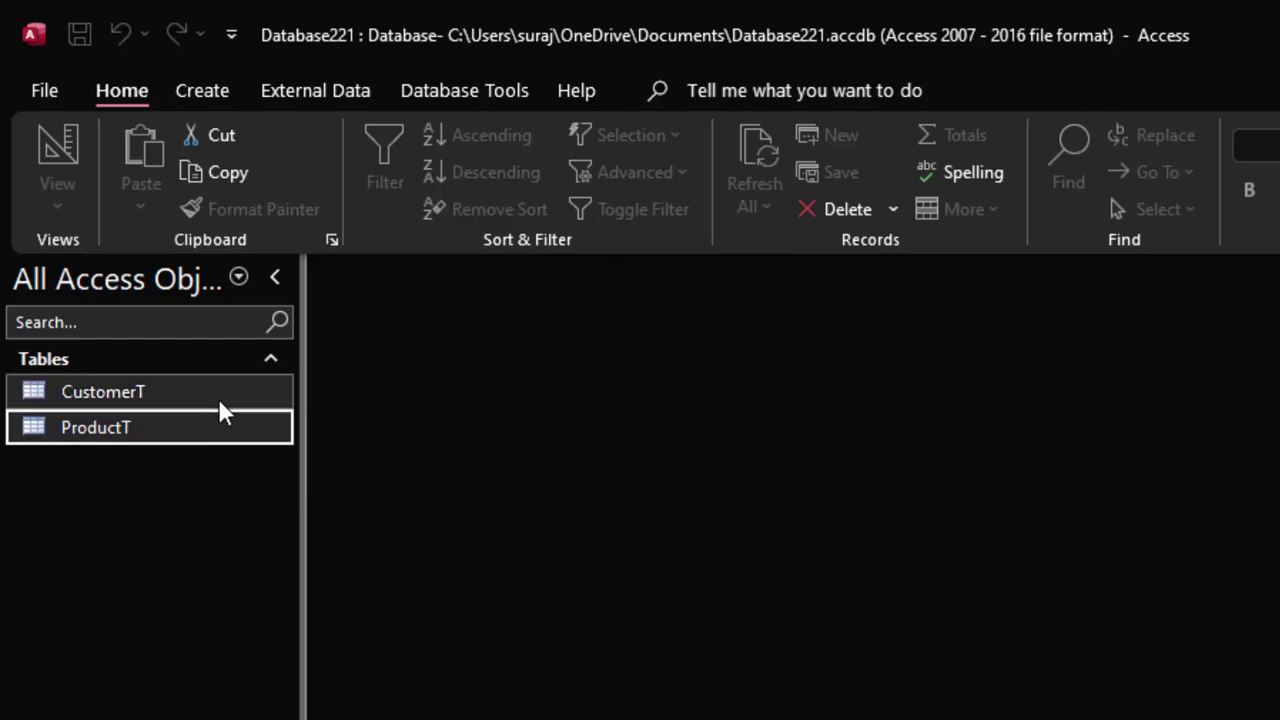
right_click(218, 398)
left_click(277, 460)
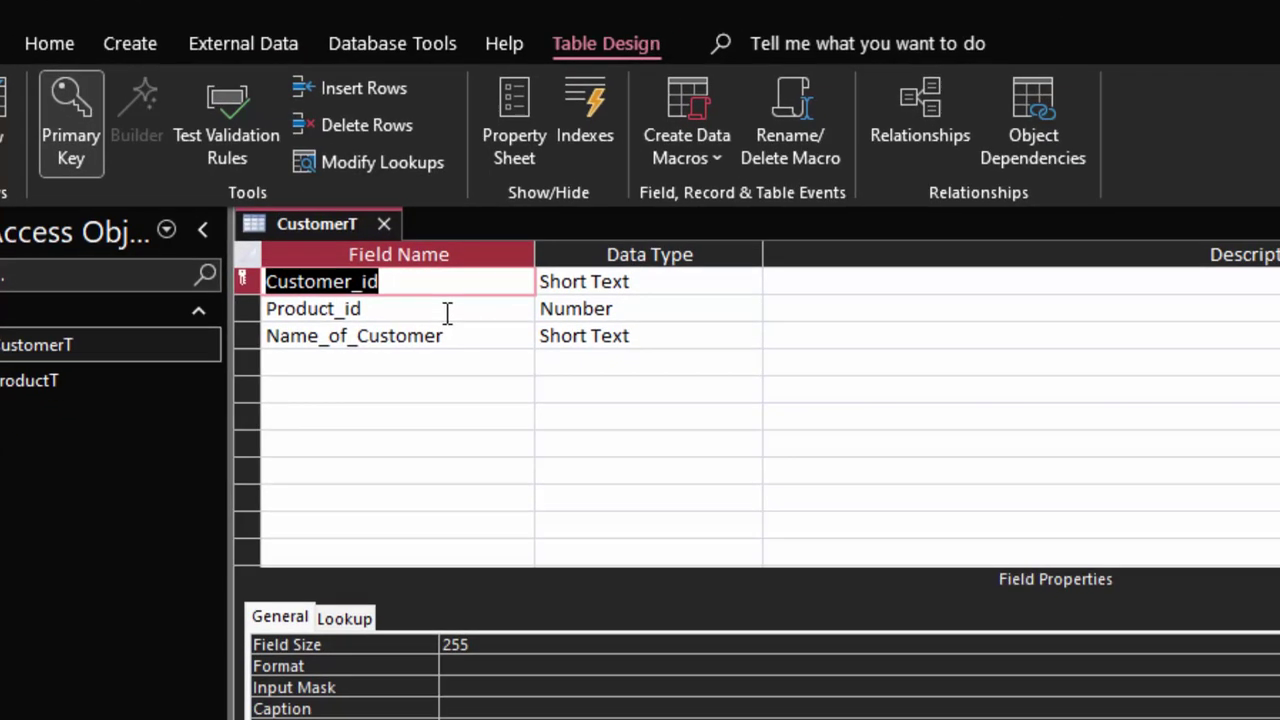
left_click(519, 362)
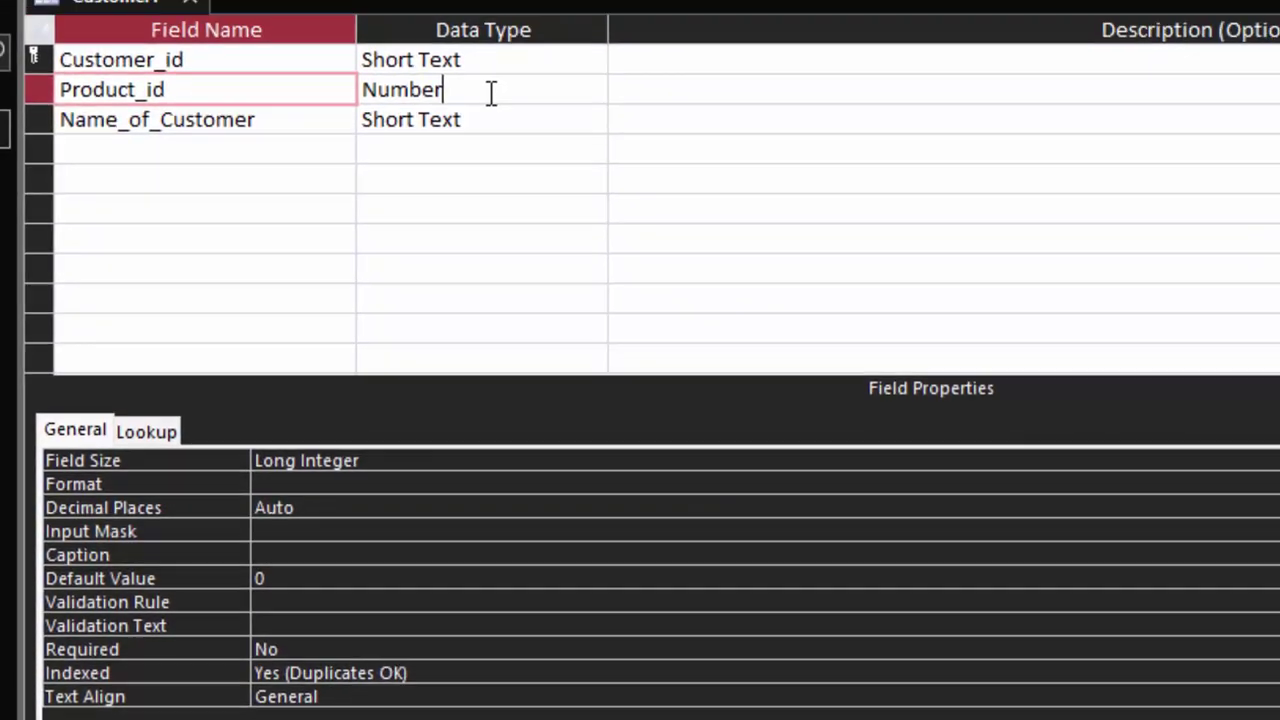
left_click(478, 114)
left_click(288, 119)
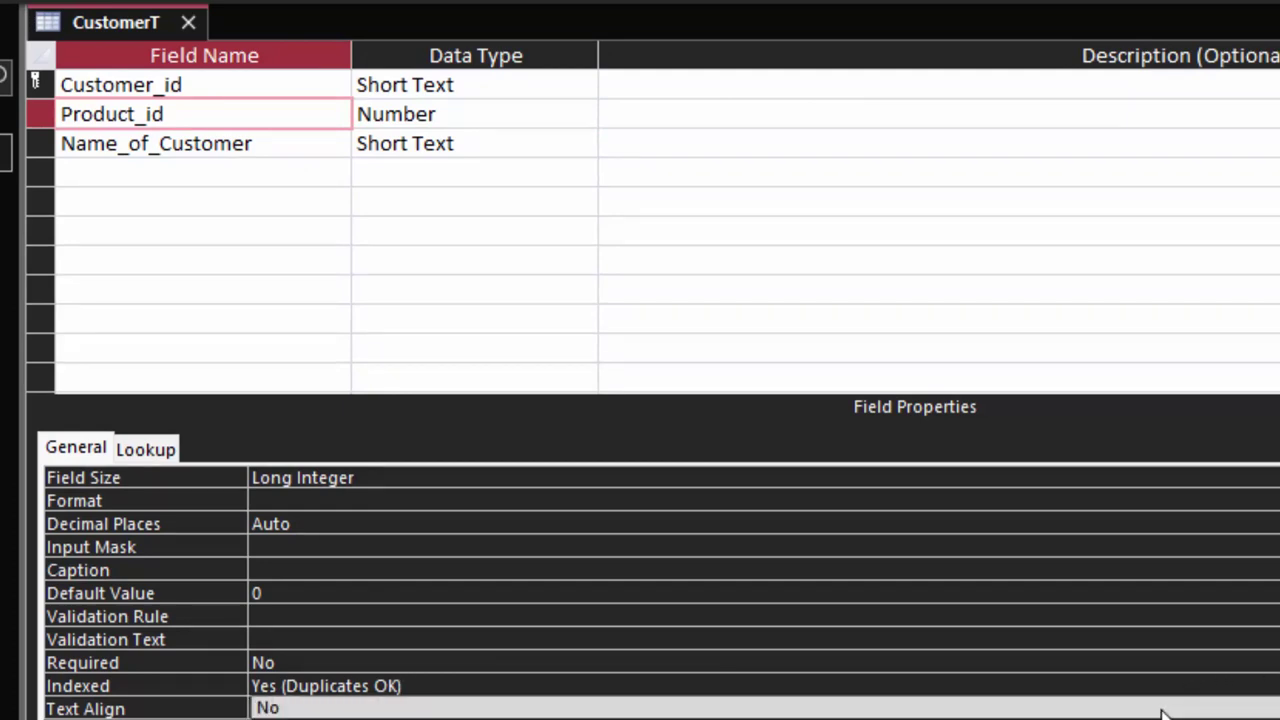
key("Down")
key("Return")
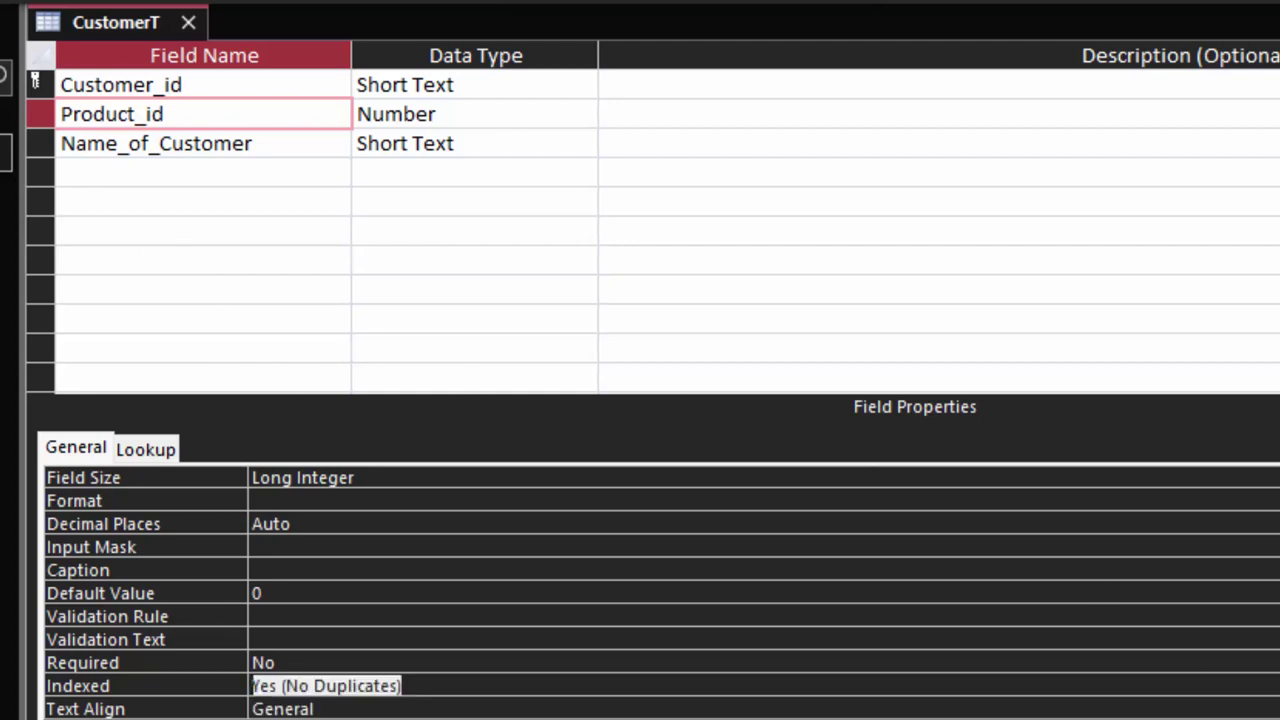
left_click(163, 108)
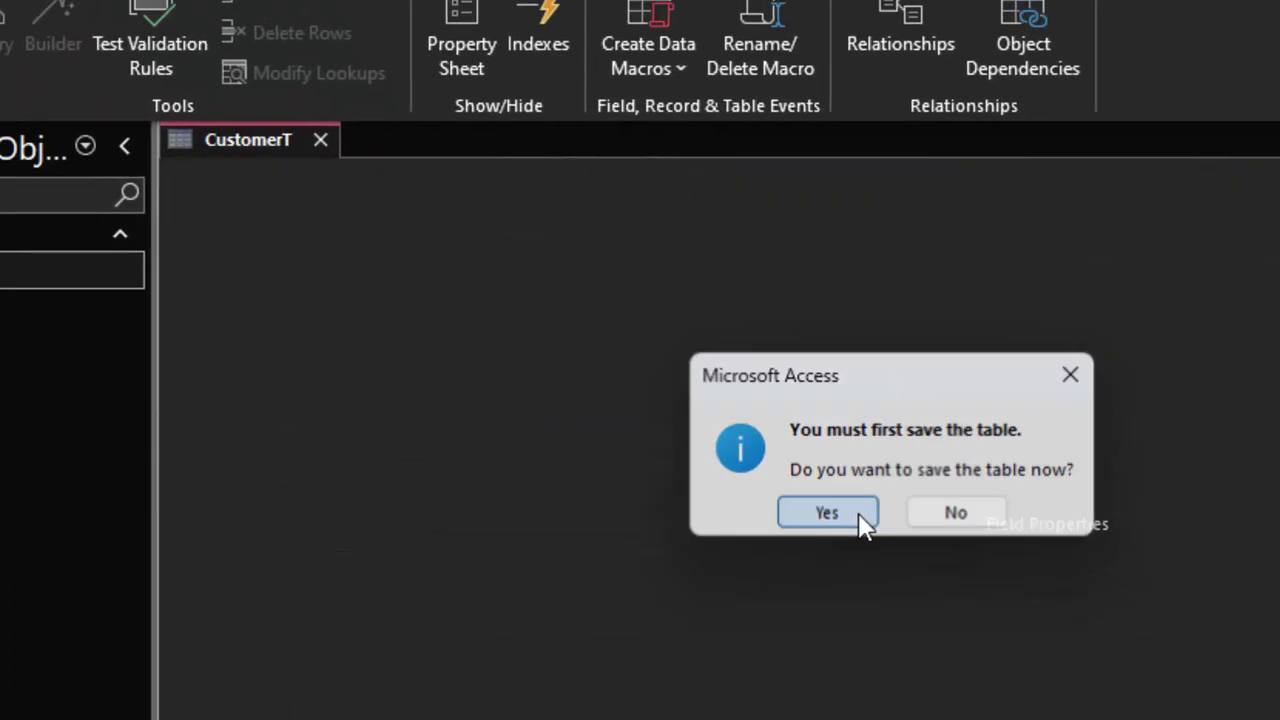
left_click(860, 518)
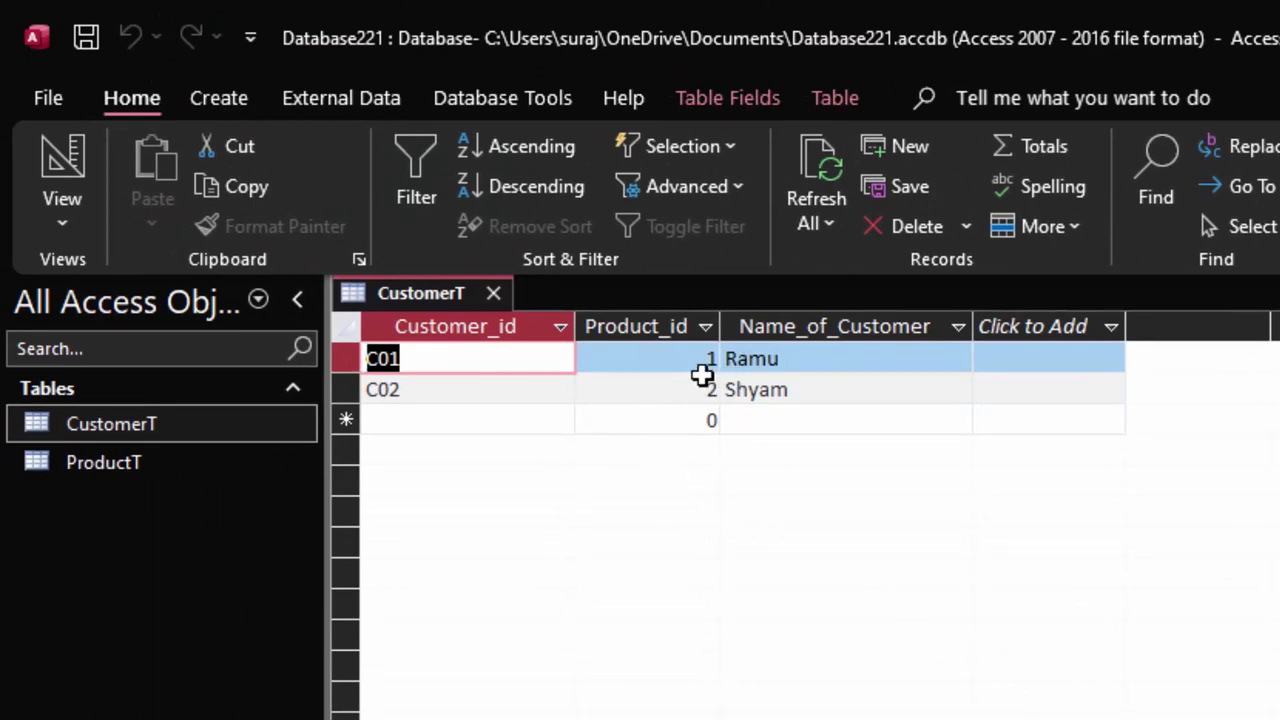
Enter record C03 with Product_id 3 and the customer's full name in CustomerT.
left_click(415, 420)
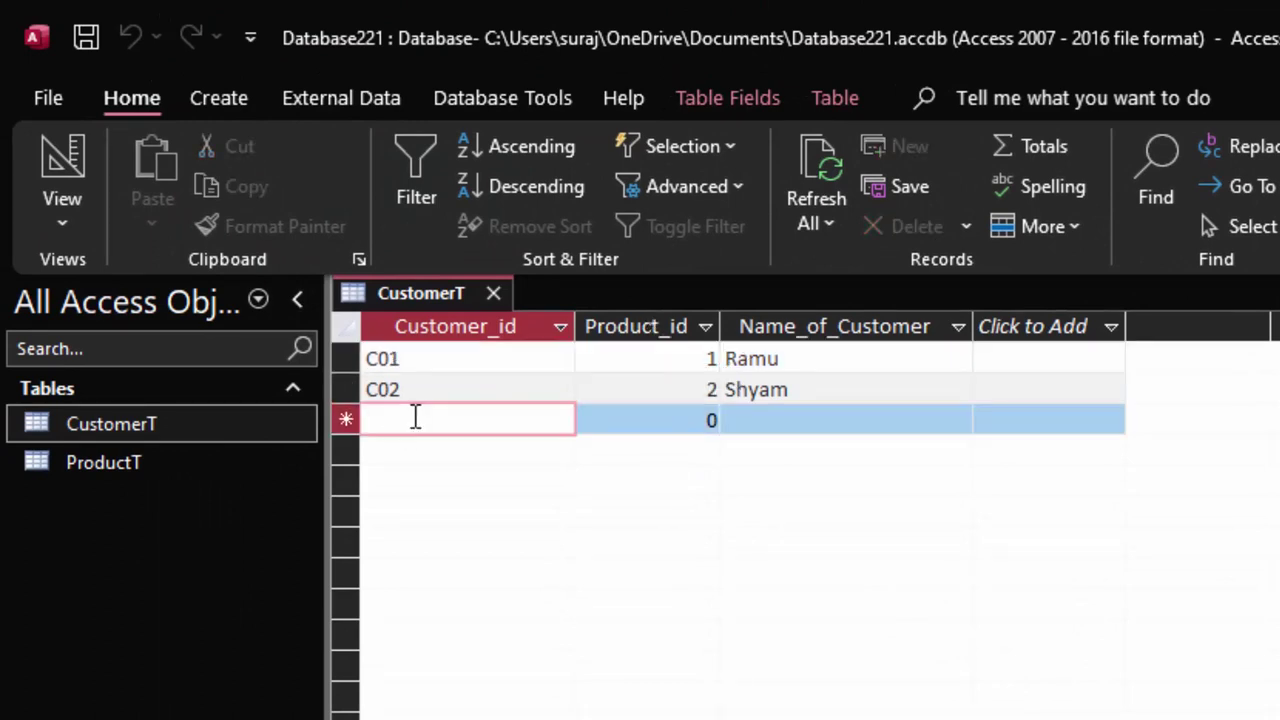
type("C")
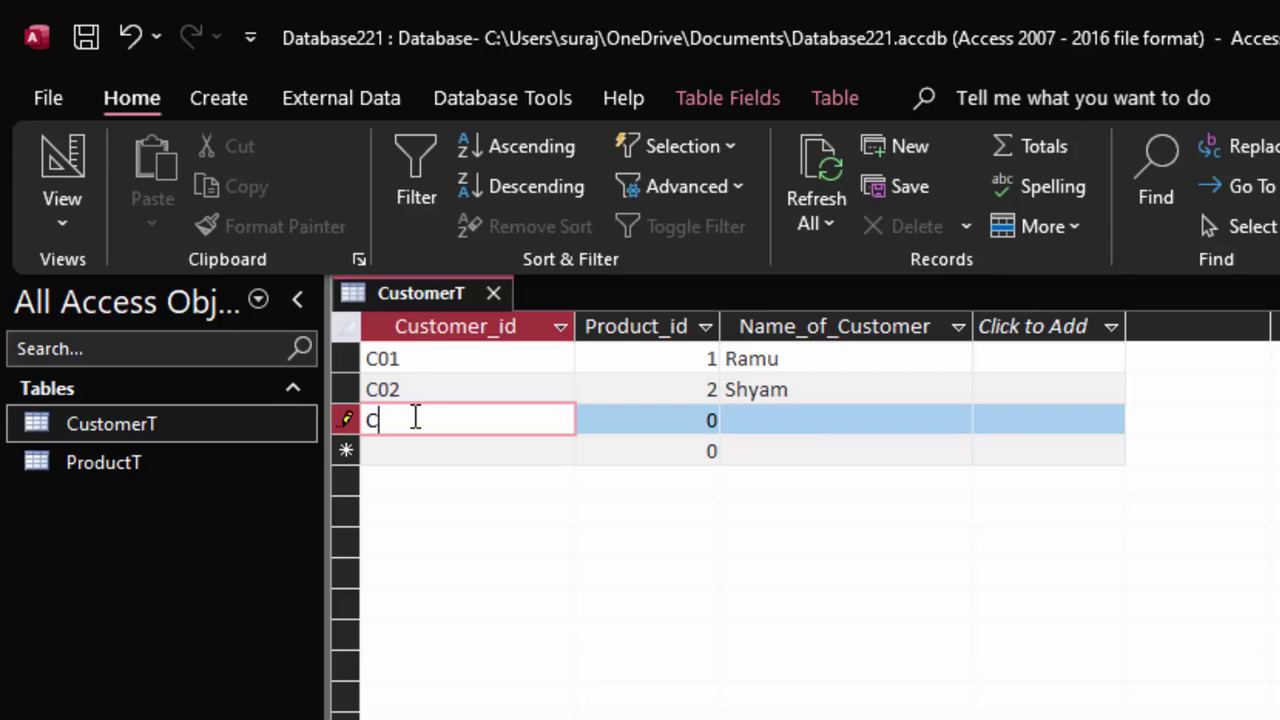
type("03")
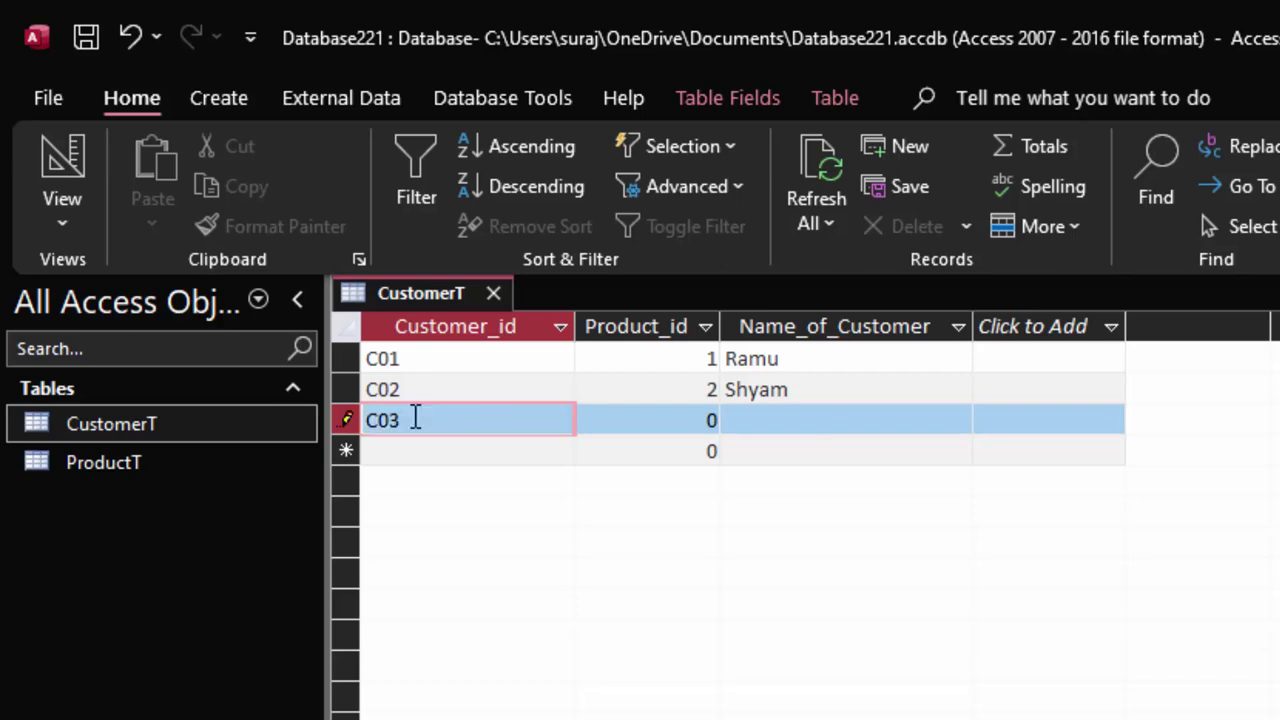
key("Tab")
type("3")
key("Tab")
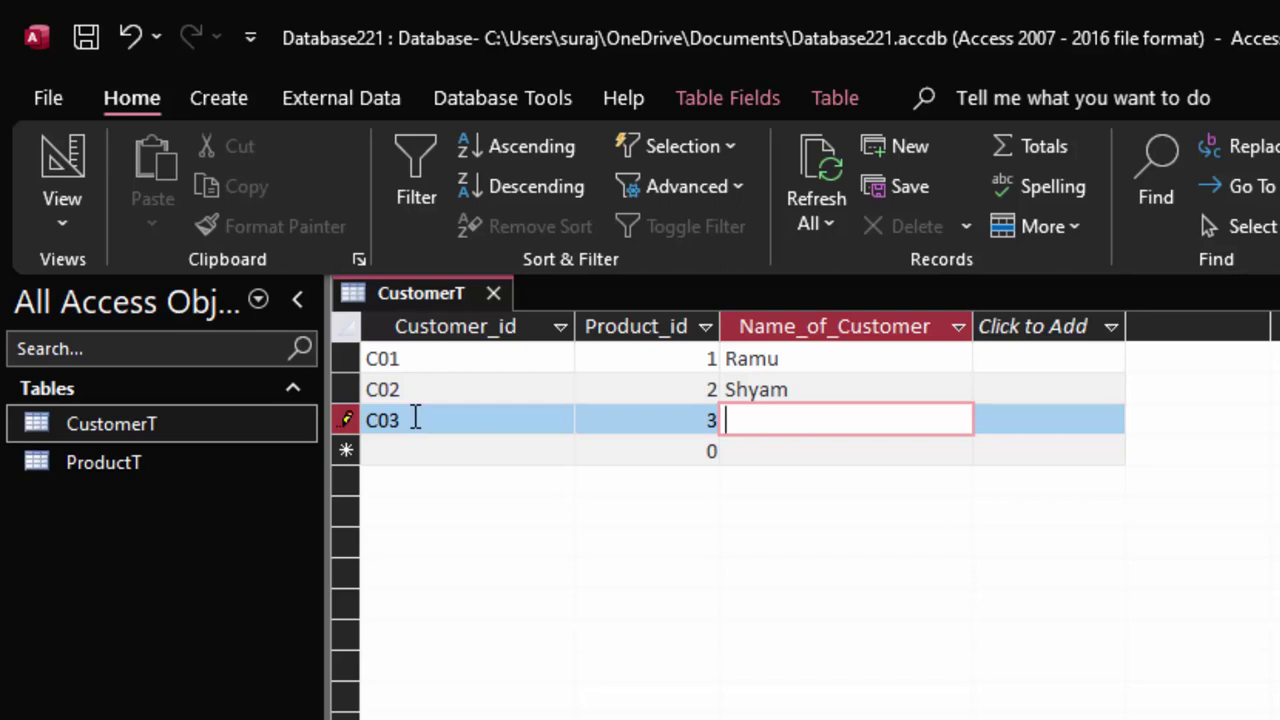
type("Hee")
type("na K")
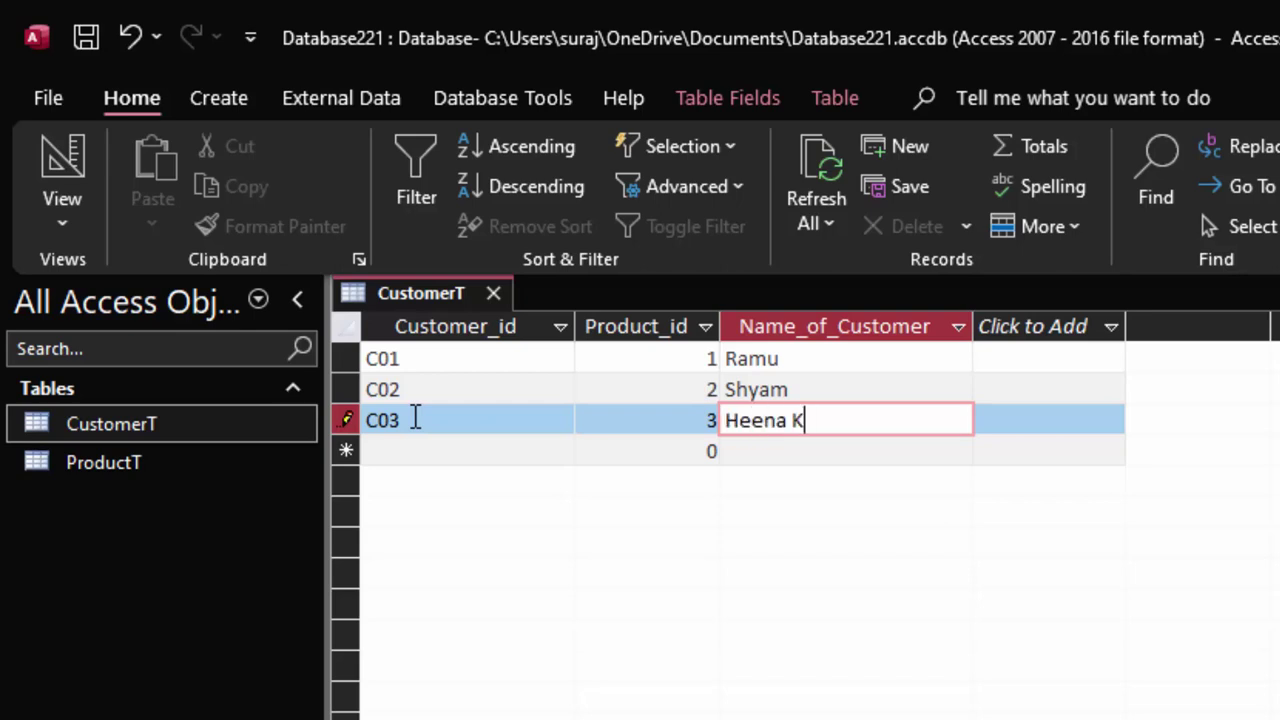
type("han")
key("Tab")
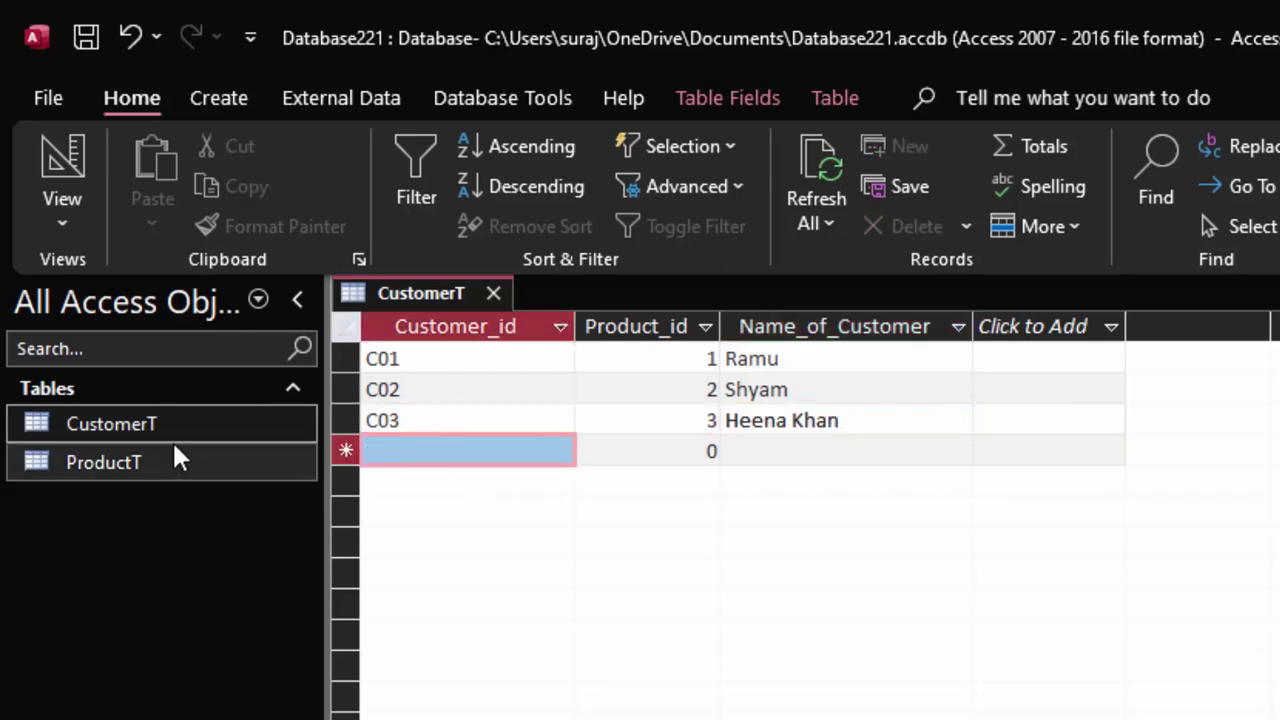
left_click(178, 434)
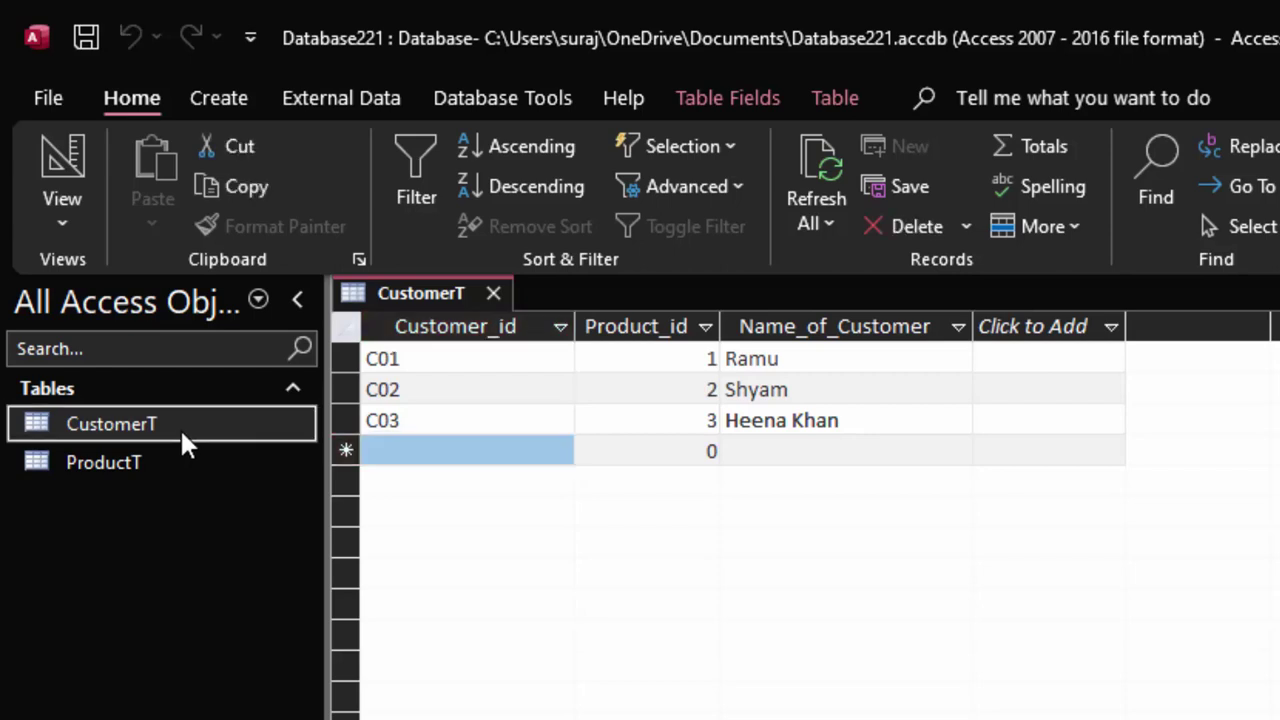
Close both tables and add CustomerT and ProductT to the Relationships window.
double_click(155, 450)
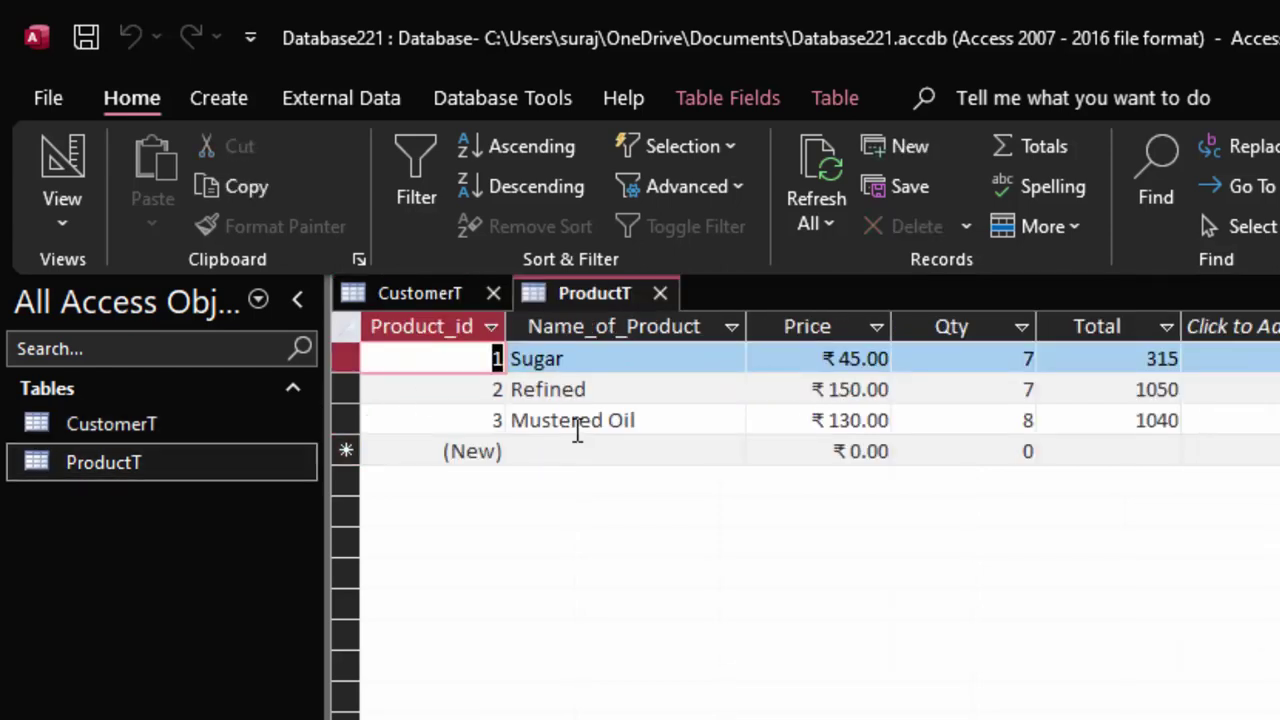
left_click(662, 294)
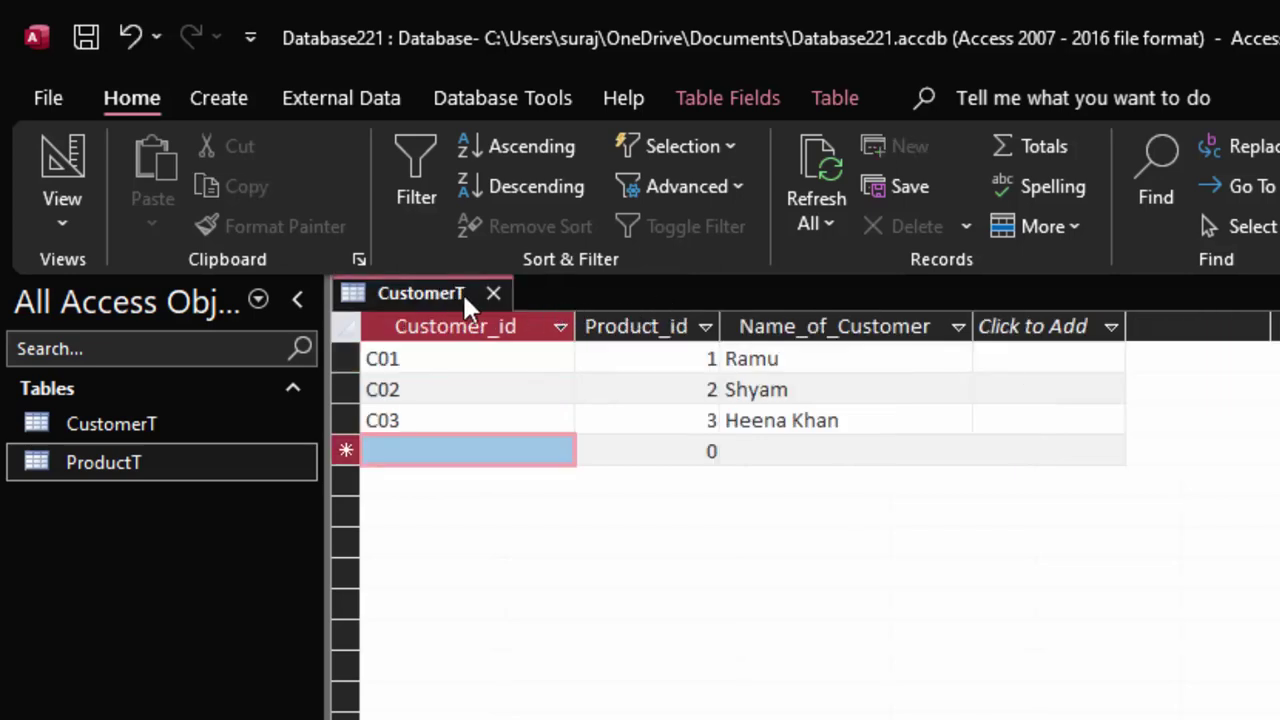
left_click(493, 295)
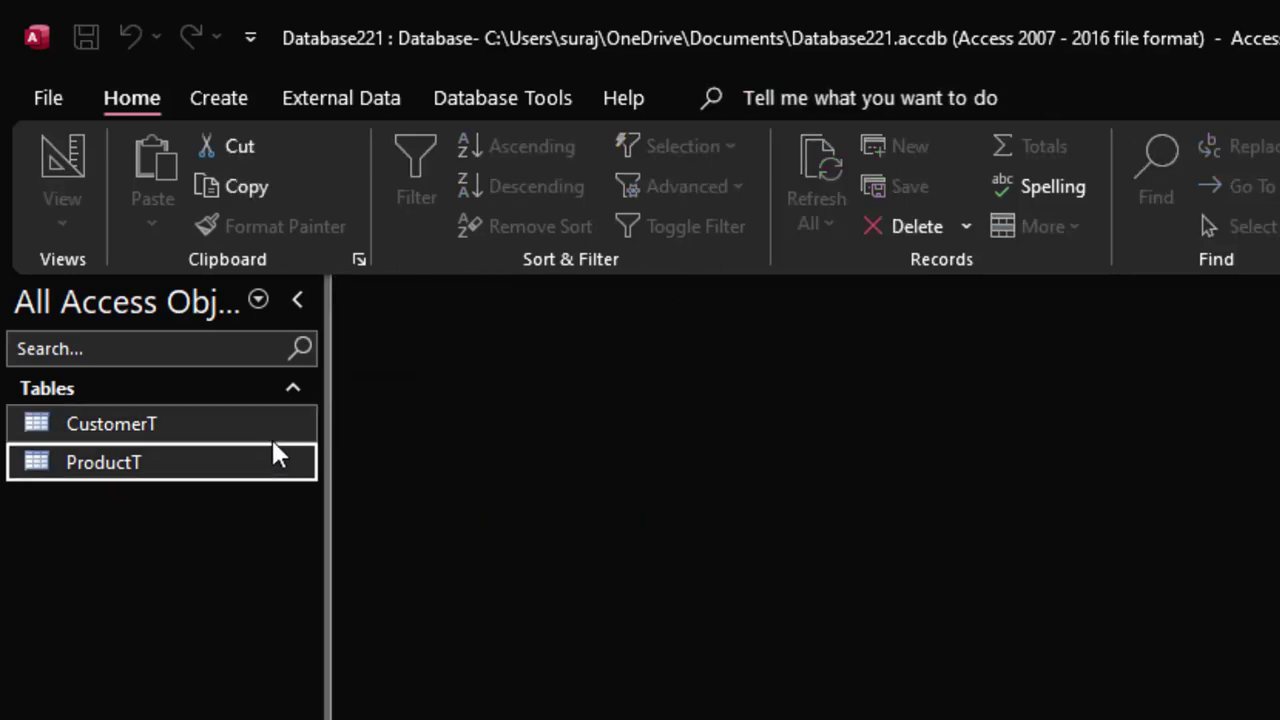
left_click(511, 109)
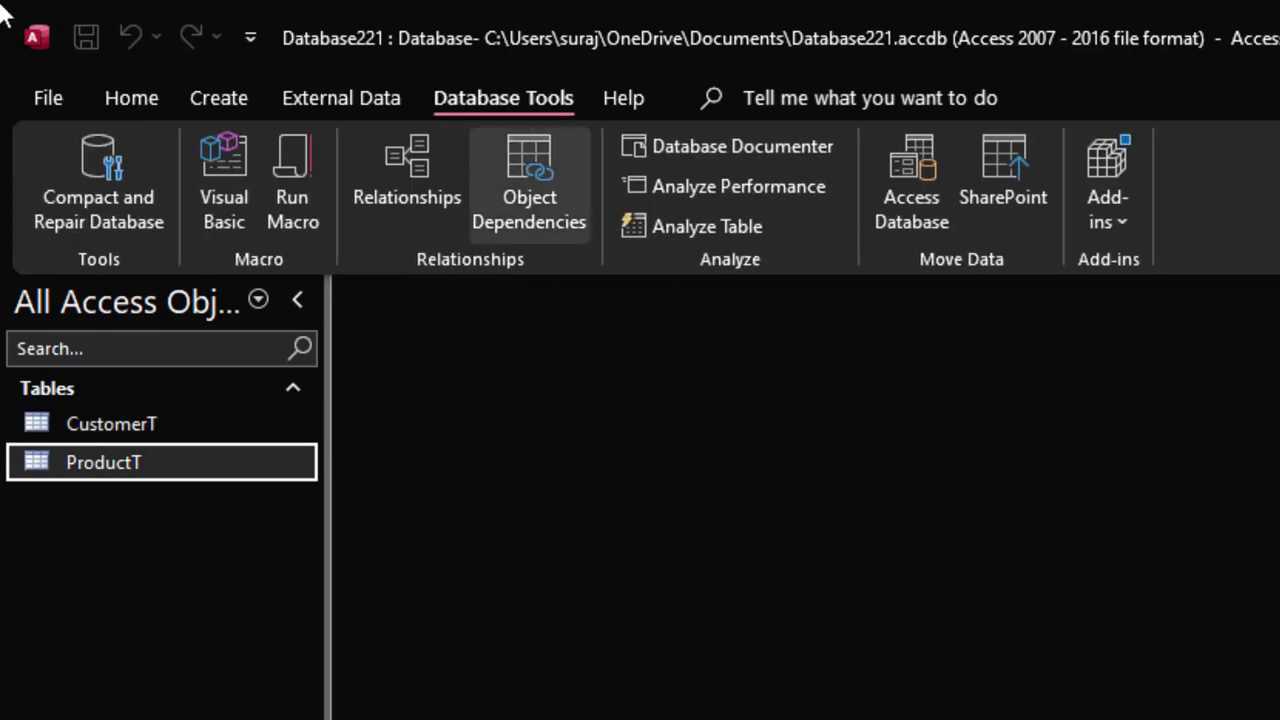
left_click(391, 150)
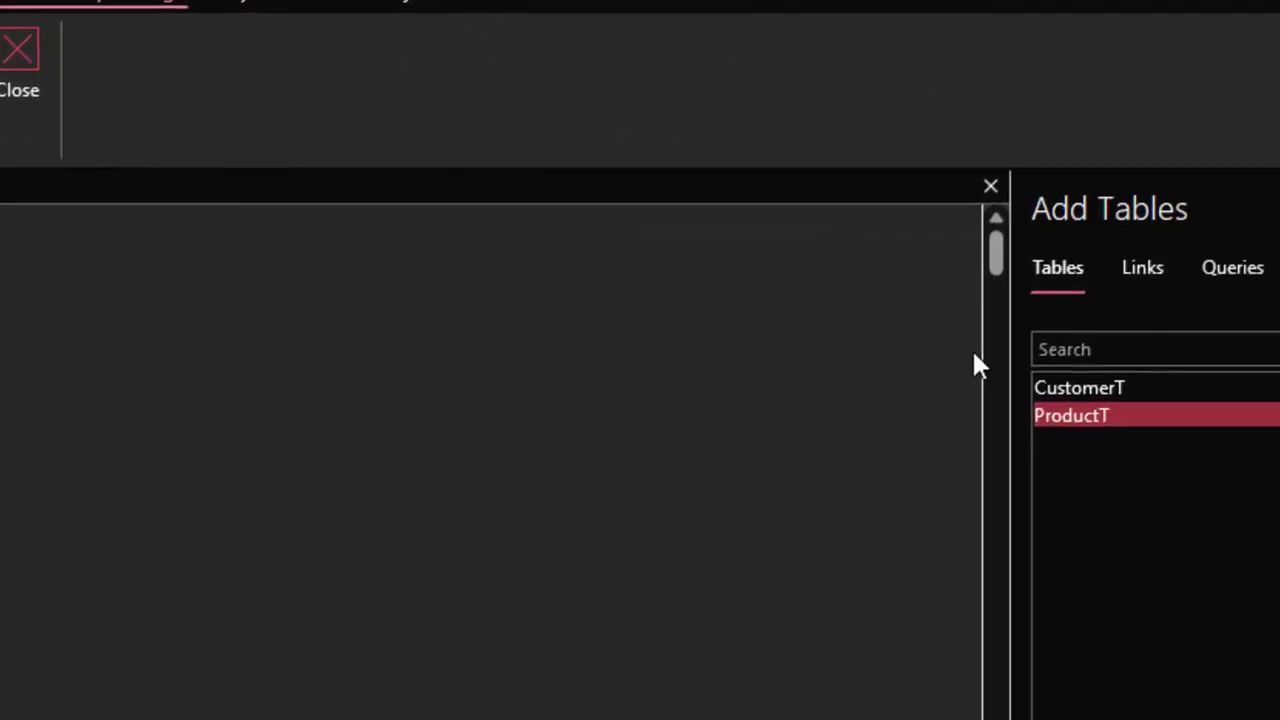
left_click_drag(1017, 371, 624, 391)
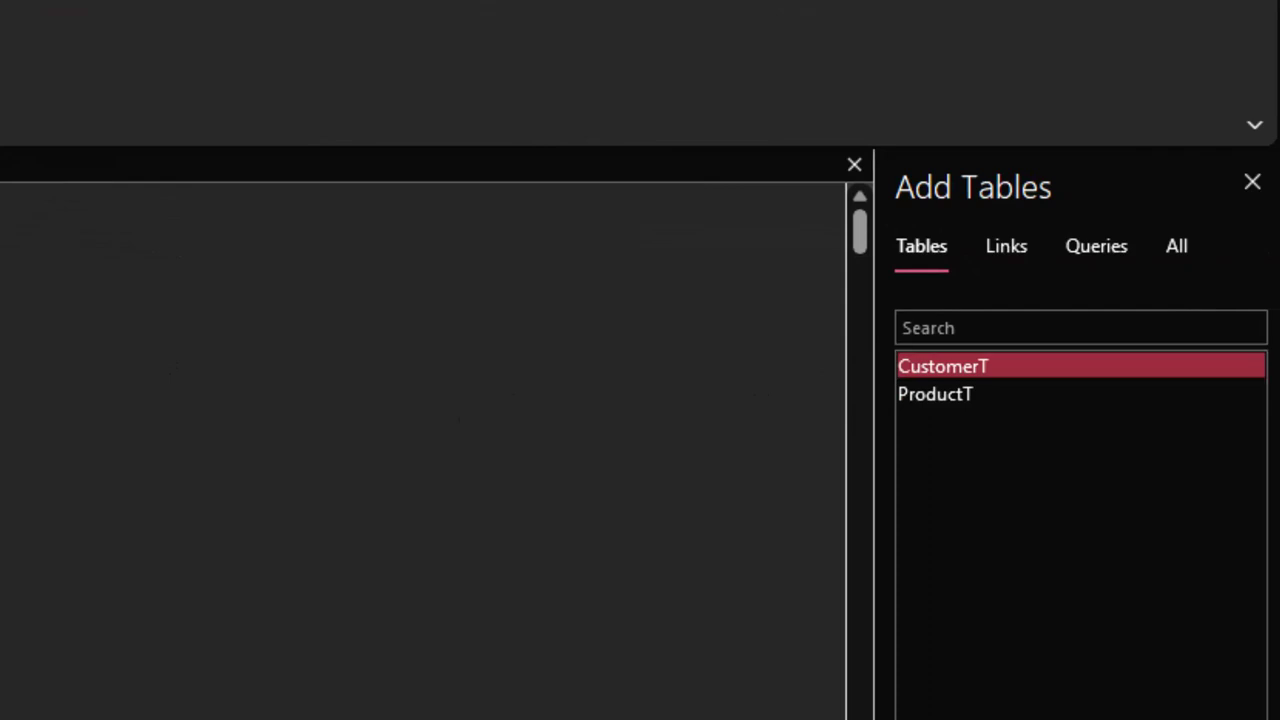
left_click_drag(960, 398, 180, 275)
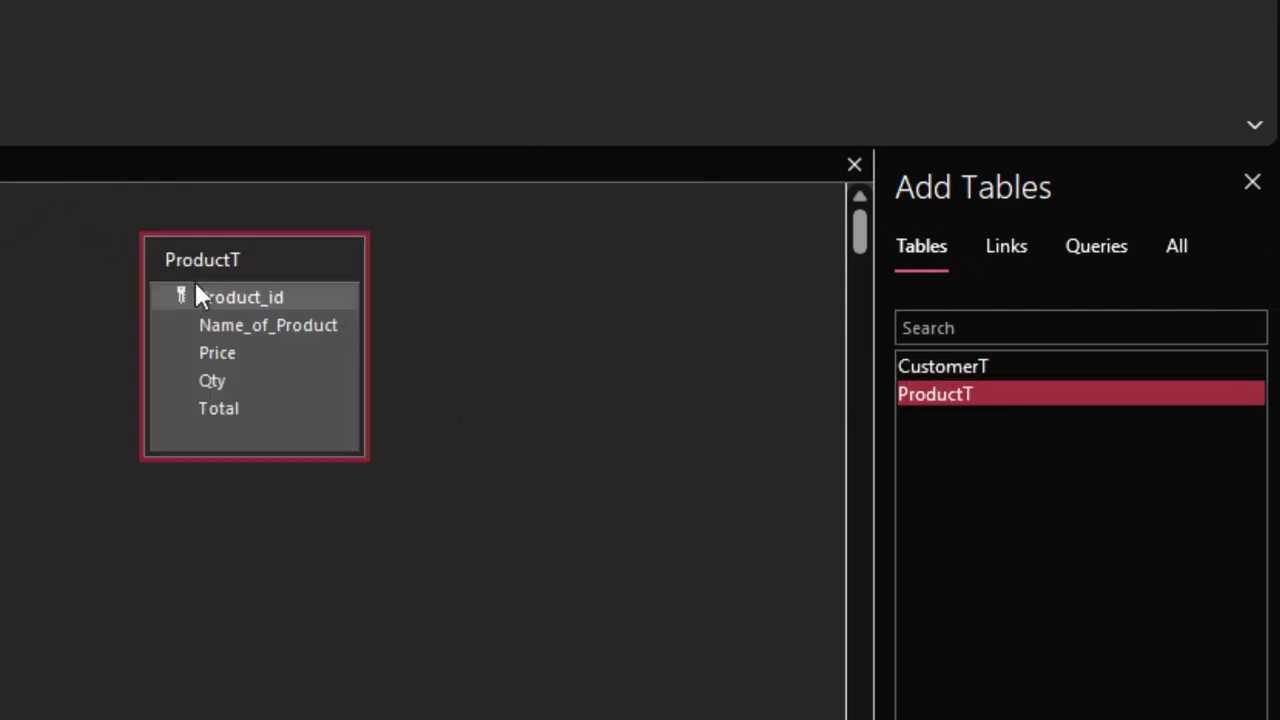
left_click(369, 270)
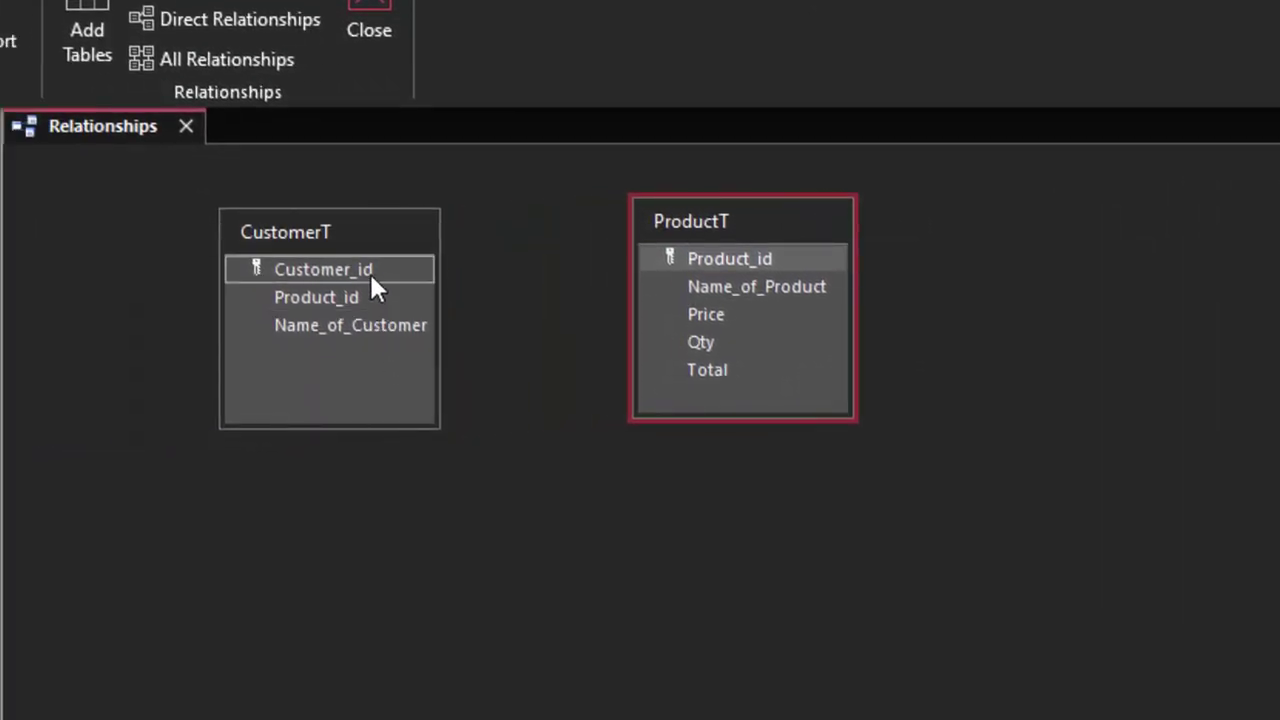
left_click(362, 298)
left_click(478, 320)
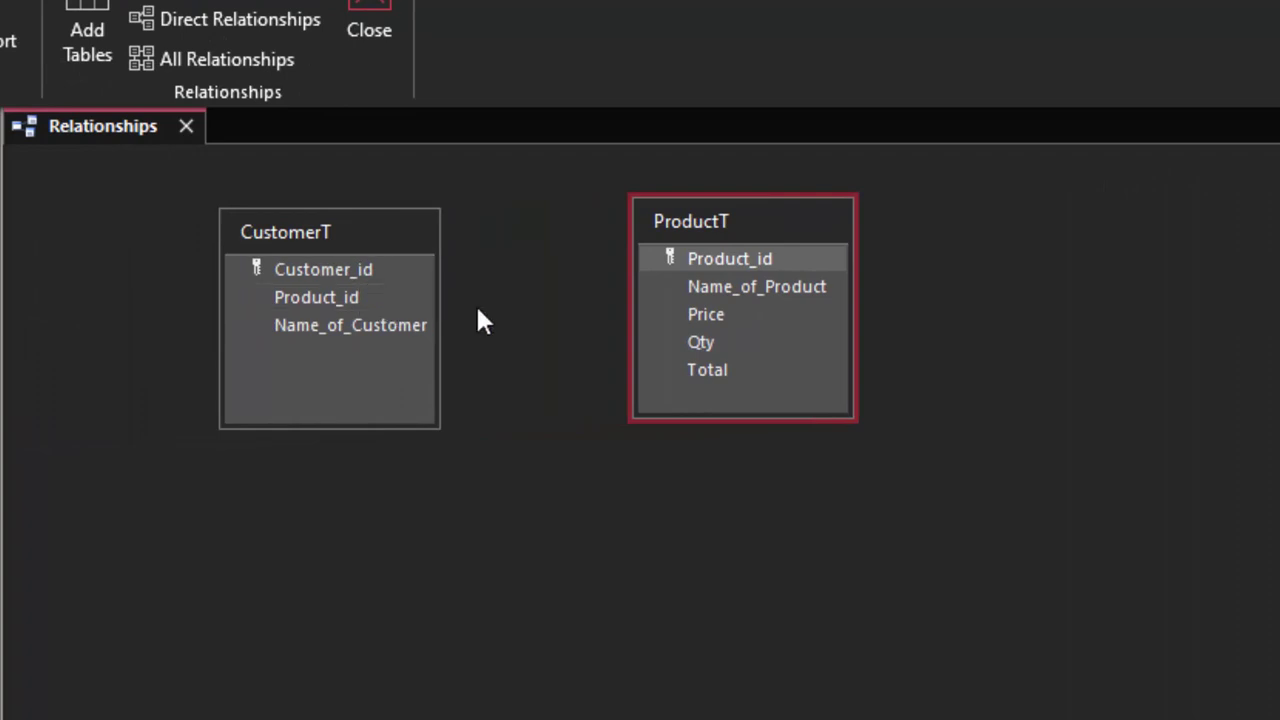
Arrange ProductT left of CustomerT and drag Product_id onto CustomerT's Product_id.
left_click_drag(705, 196, 737, 166)
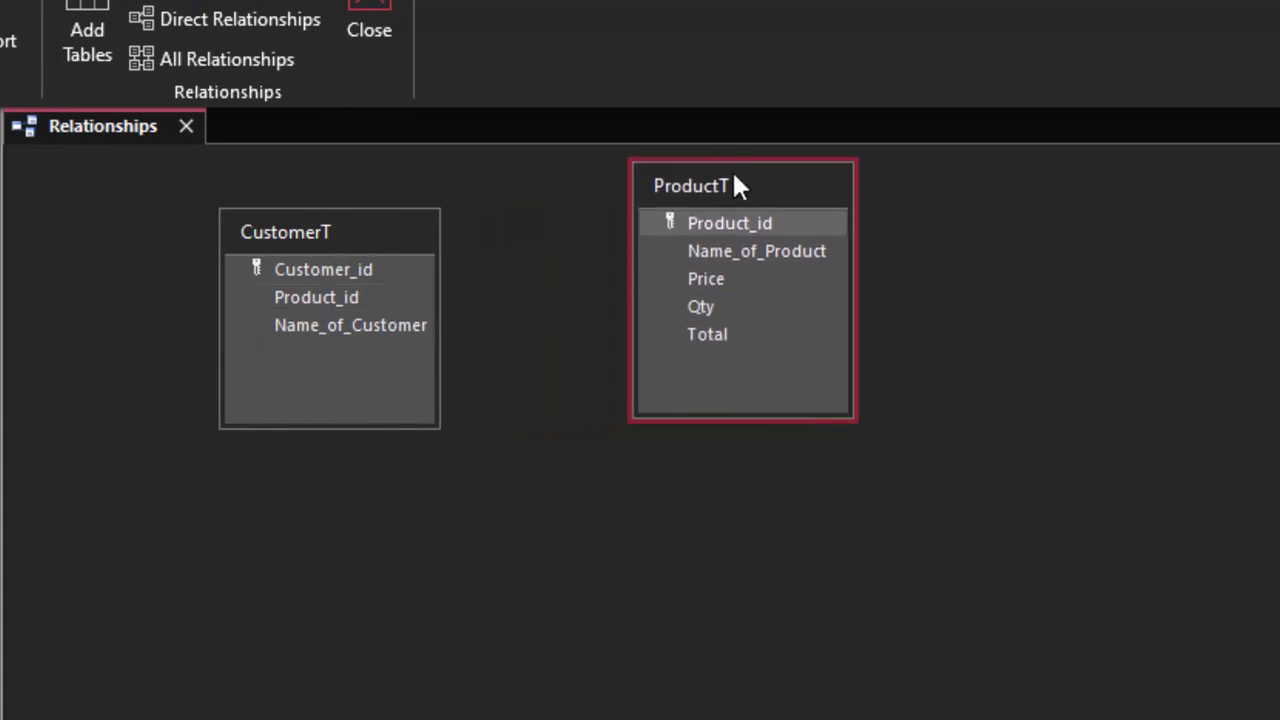
left_click_drag(735, 212, 244, 371)
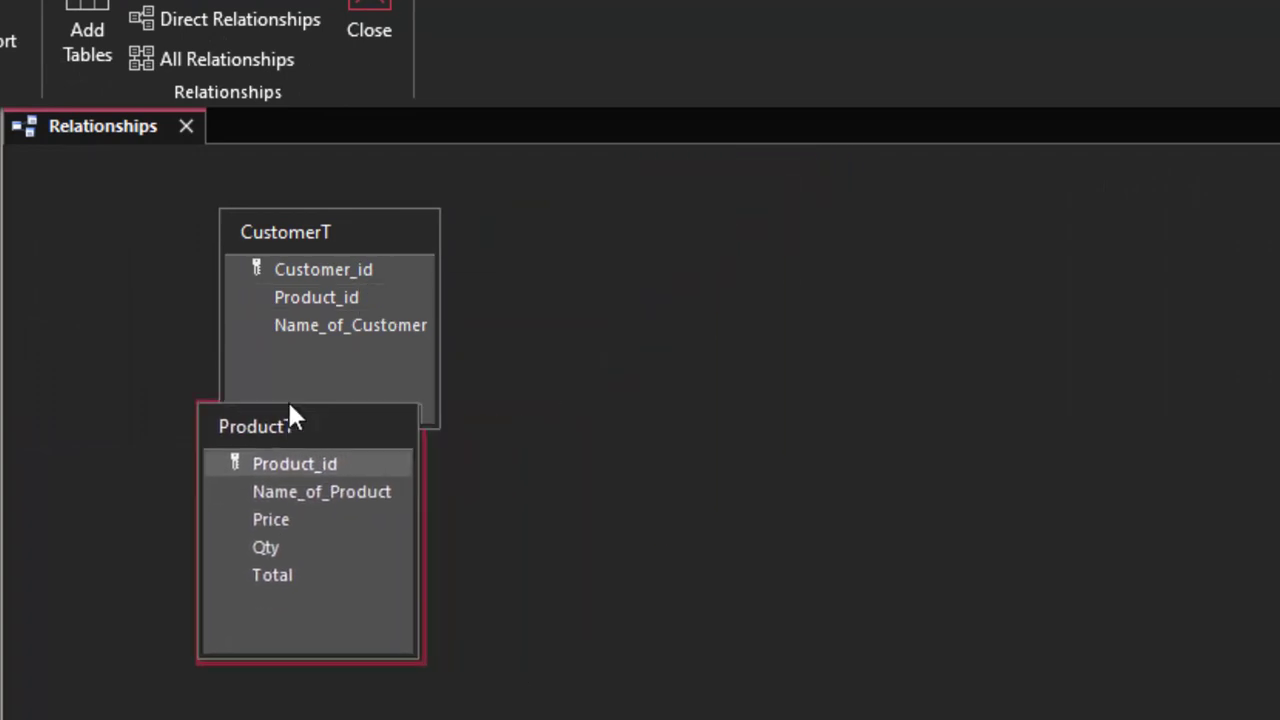
left_click(387, 211)
left_click_drag(387, 228, 643, 339)
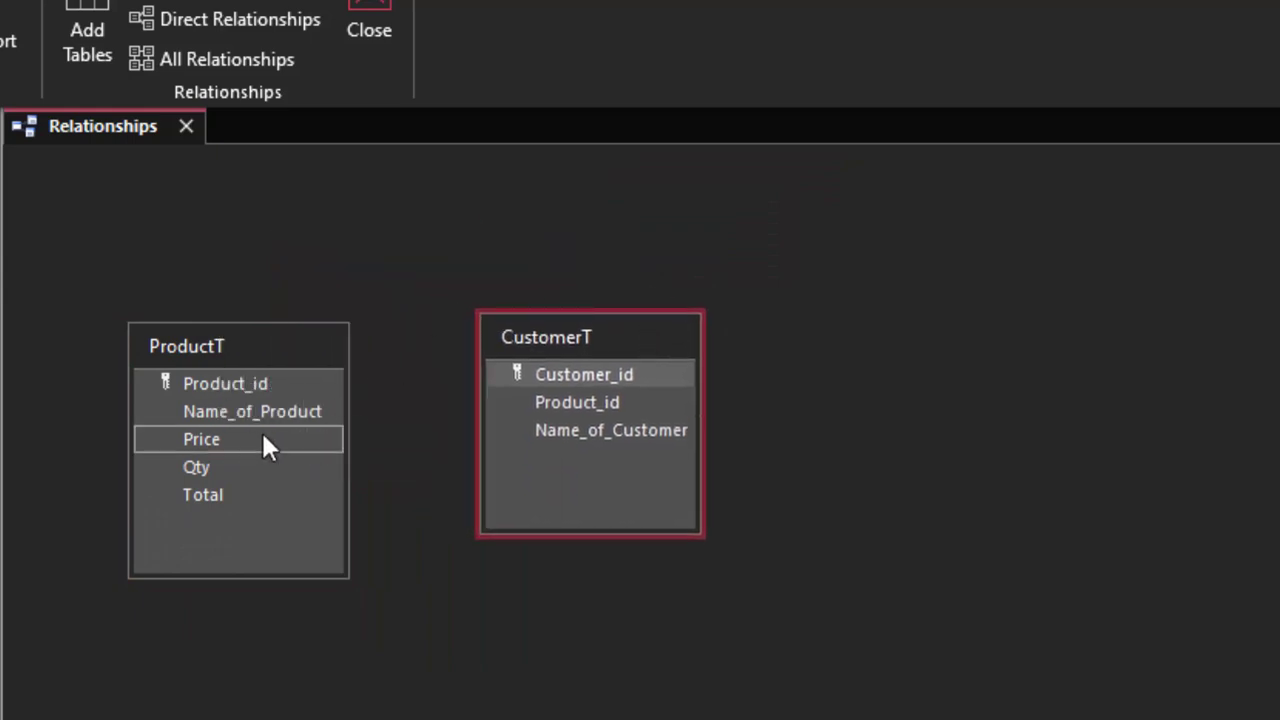
left_click_drag(230, 385, 530, 443)
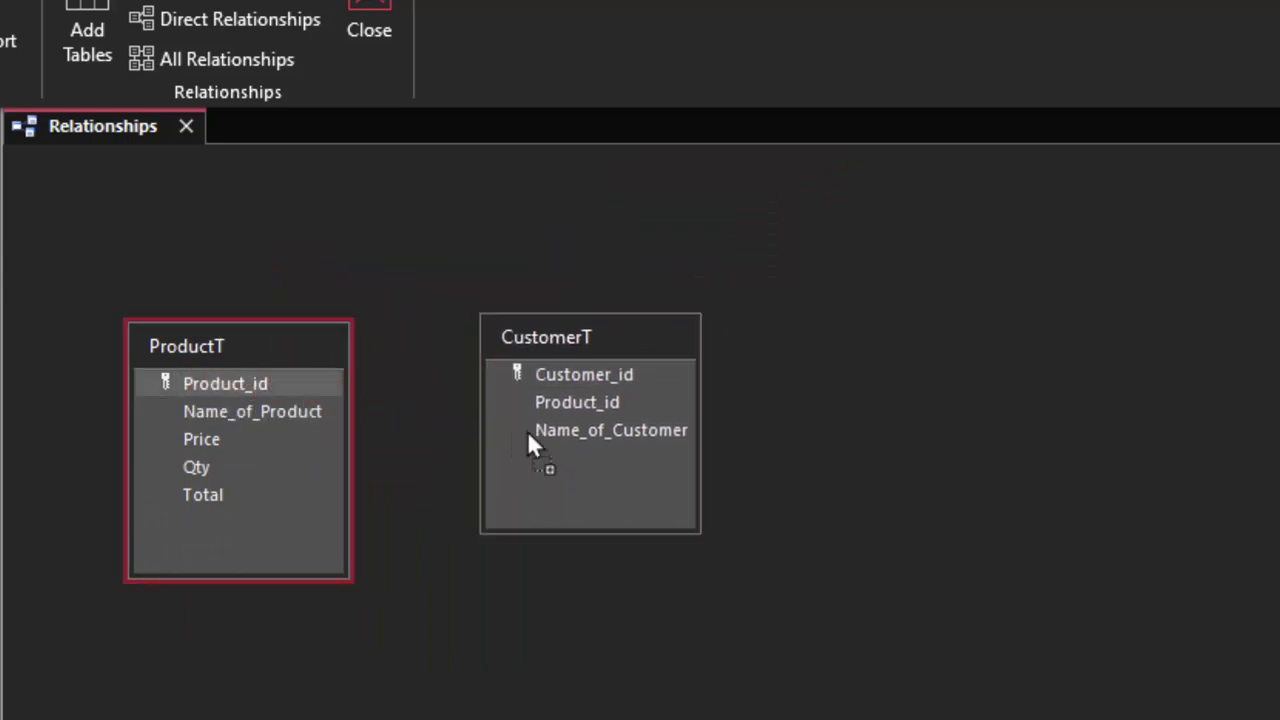
left_click_drag(596, 395, 597, 397)
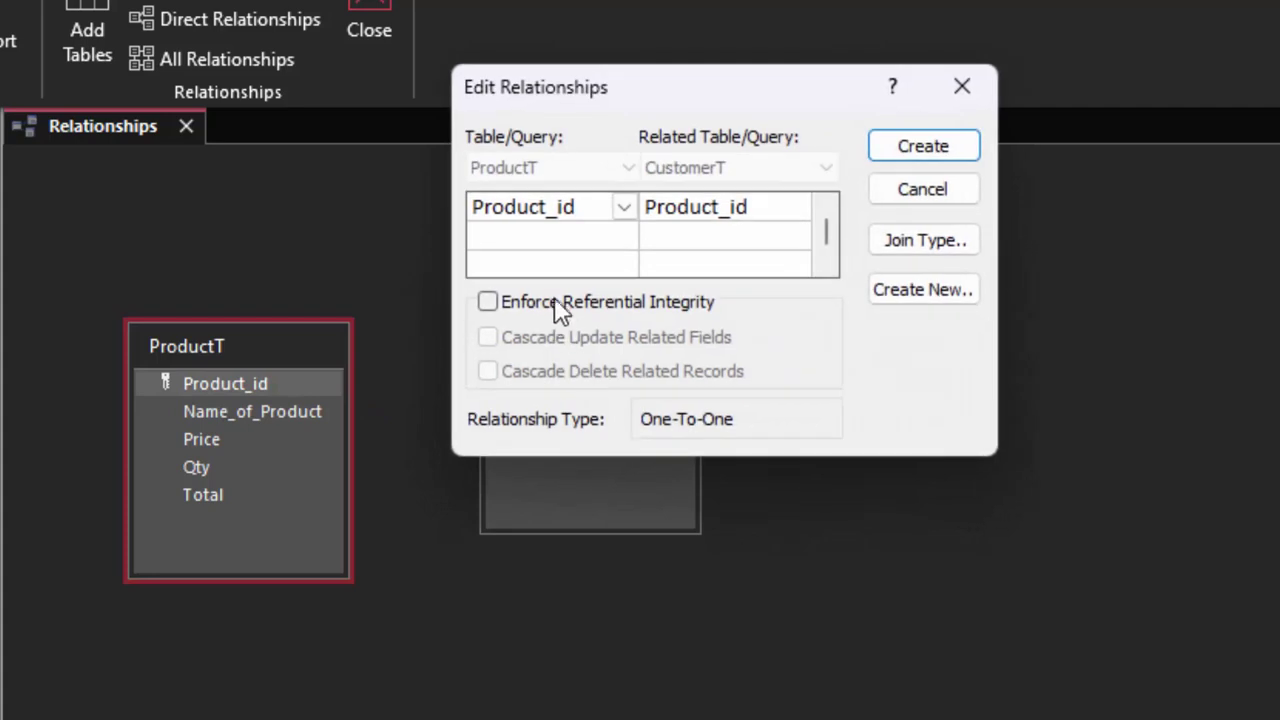
Create the link with referential integrity and both cascades, then expand Sugar's row in ProductT.
left_click(560, 306)
left_click(578, 343)
left_click(580, 376)
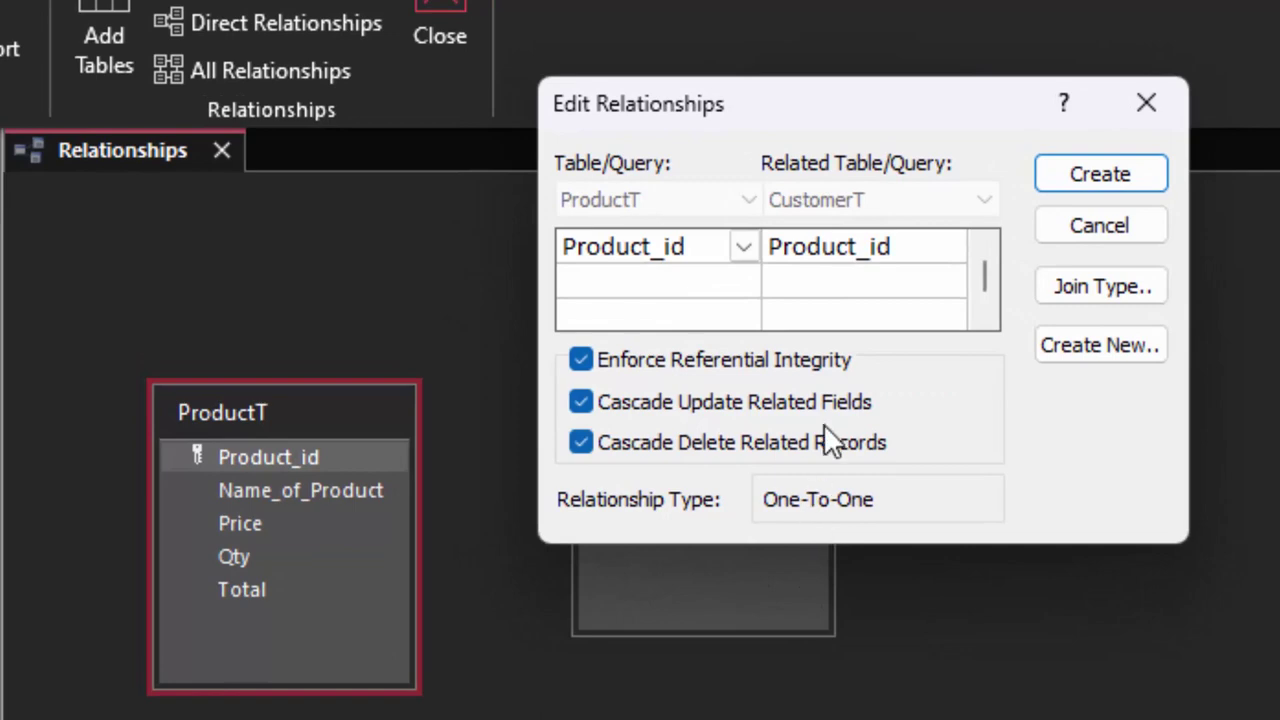
left_click(1086, 188)
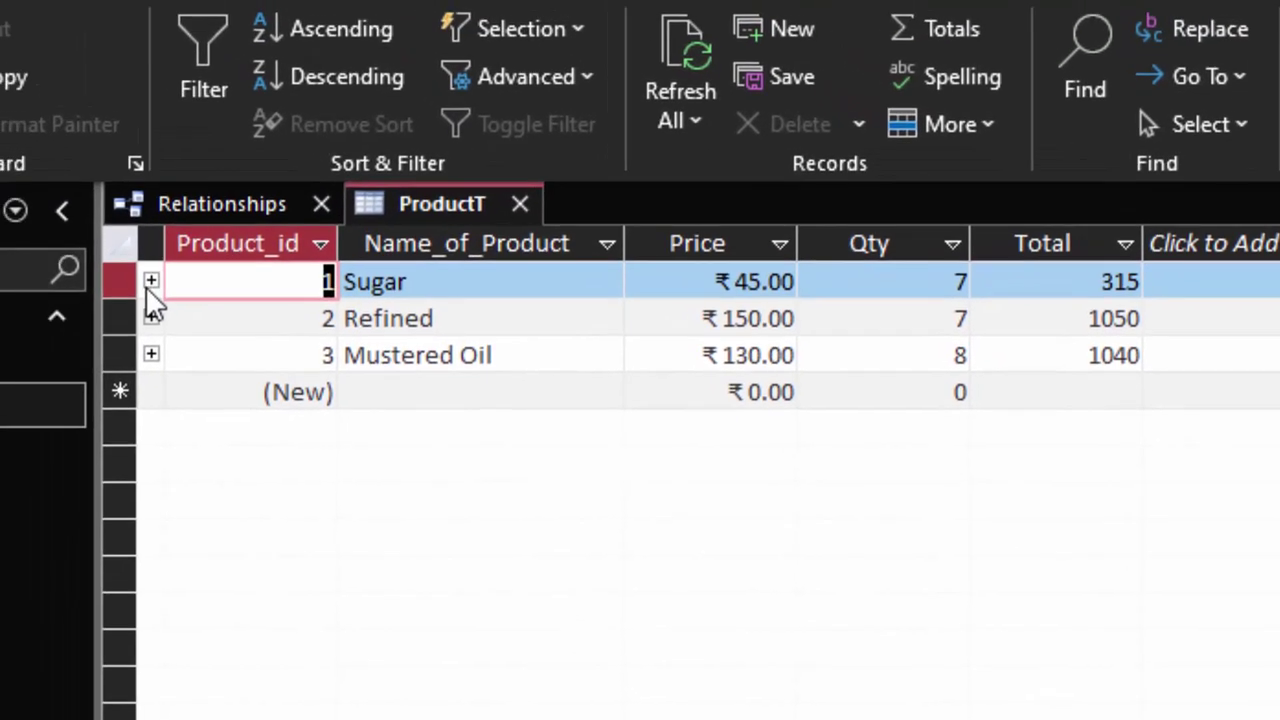
left_click(150, 282)
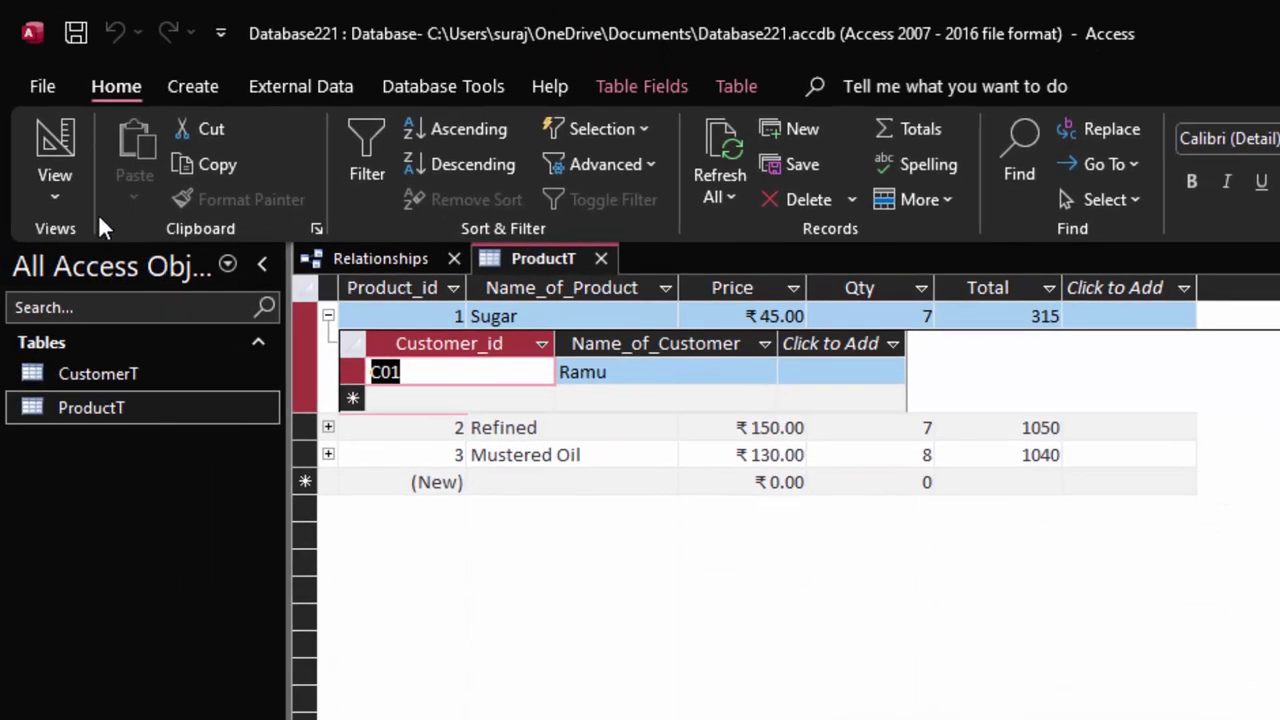
left_click(70, 199)
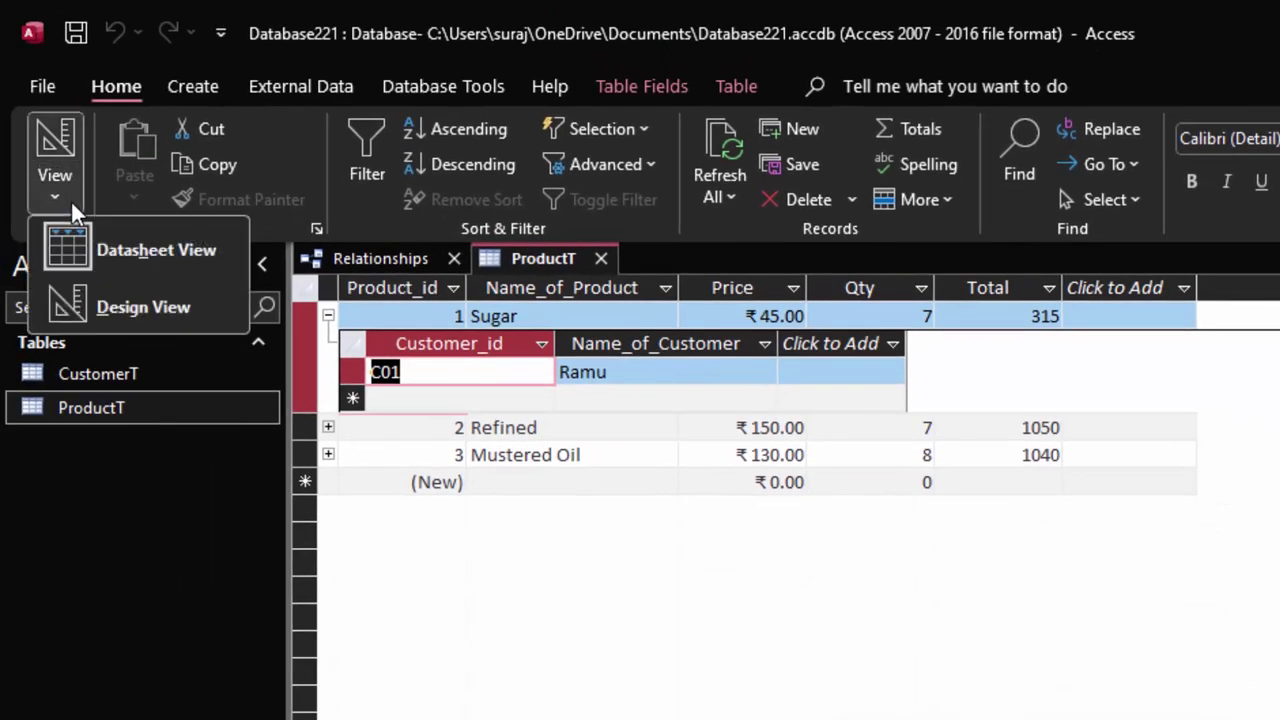
Change CustomerT's Product_id index to Yes (Duplicates OK), save, and view records C01–C03.
left_click(94, 302)
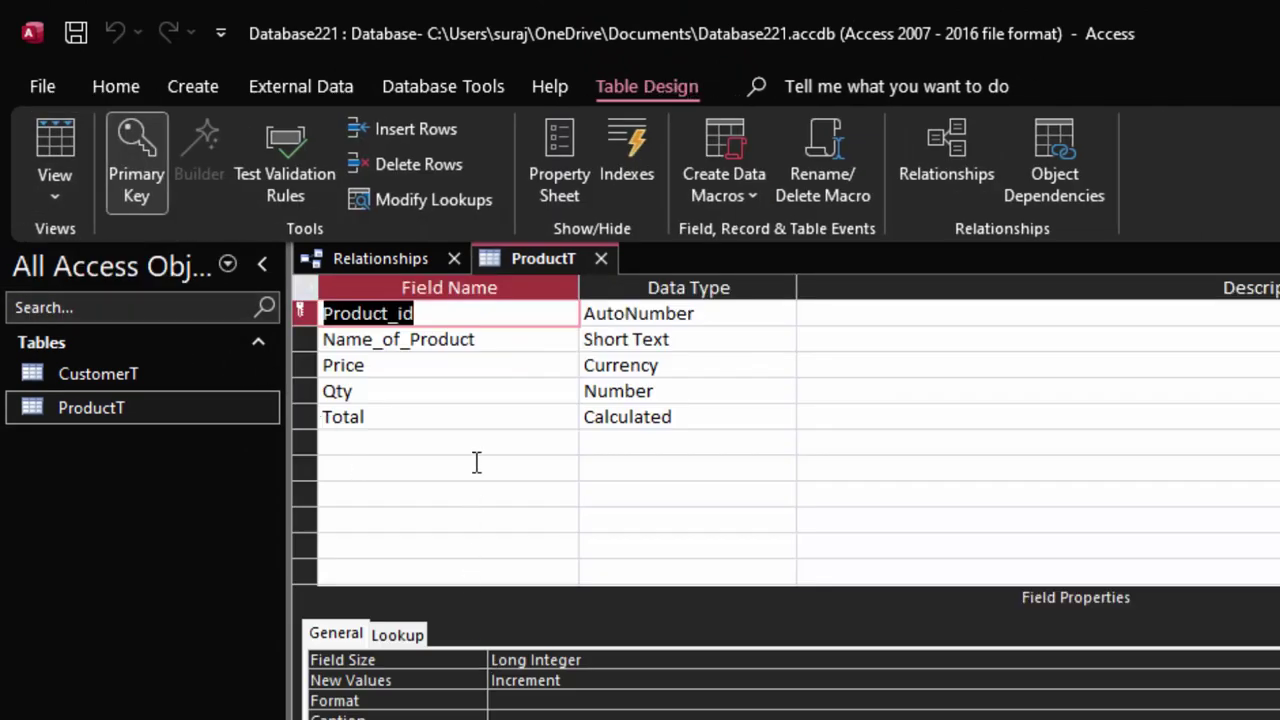
left_click(205, 382)
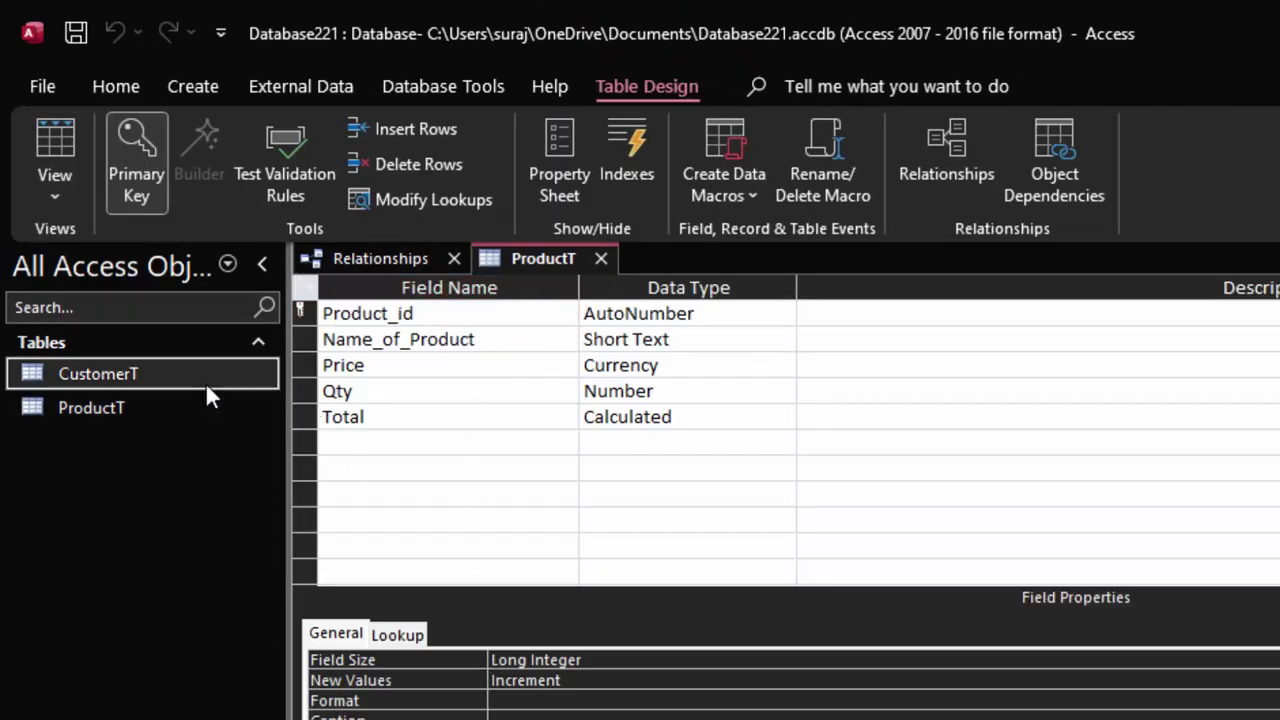
right_click(208, 375)
left_click(277, 438)
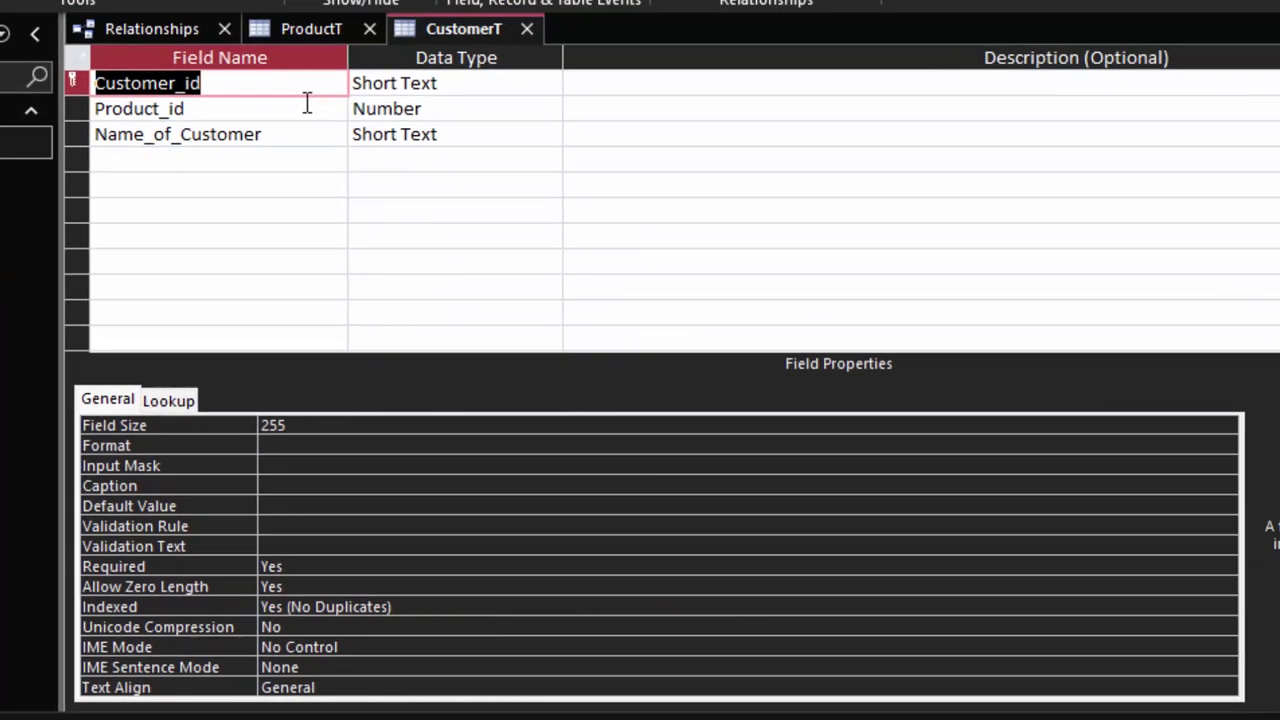
left_click(462, 112)
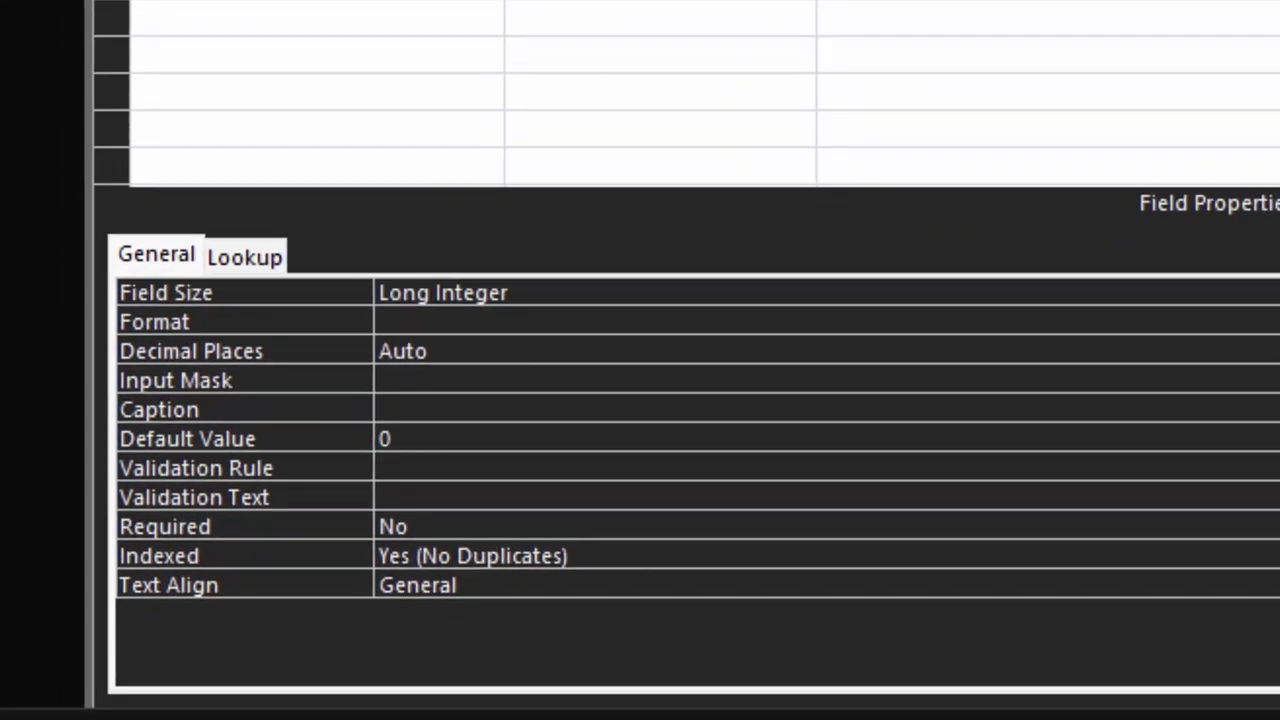
left_click(569, 556)
key("Up")
key("Up")
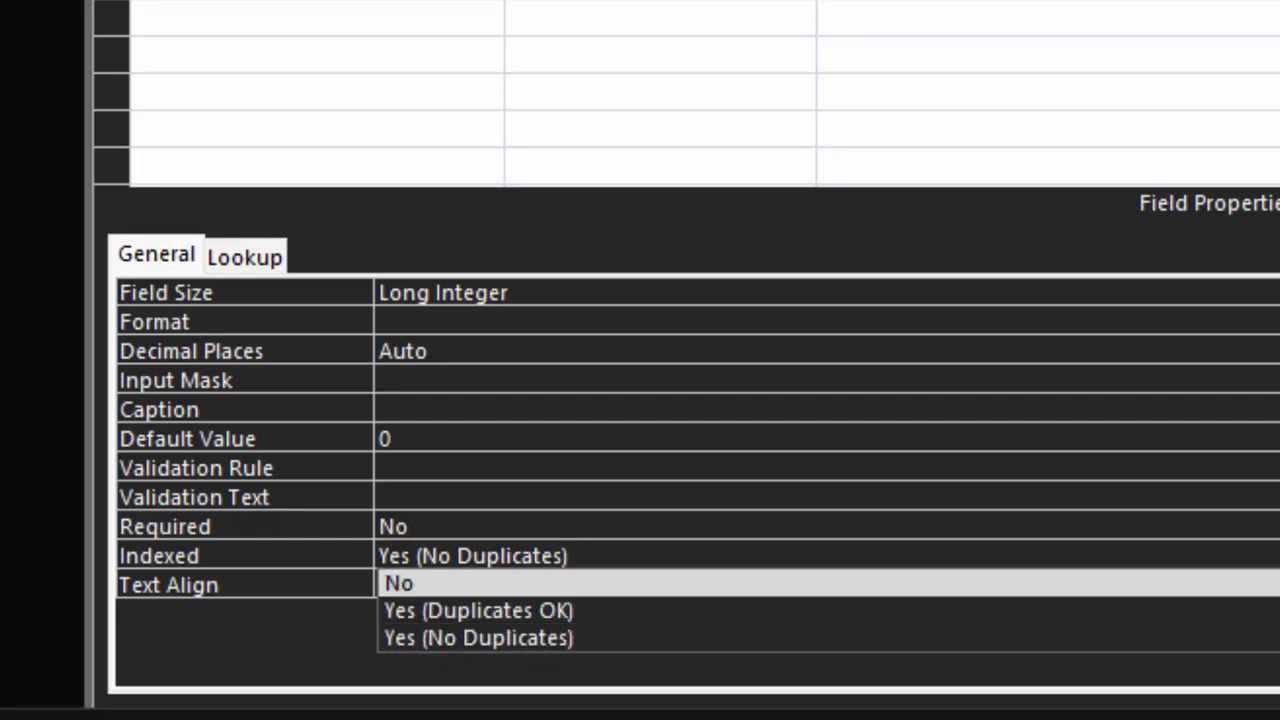
key("Down")
key("Return")
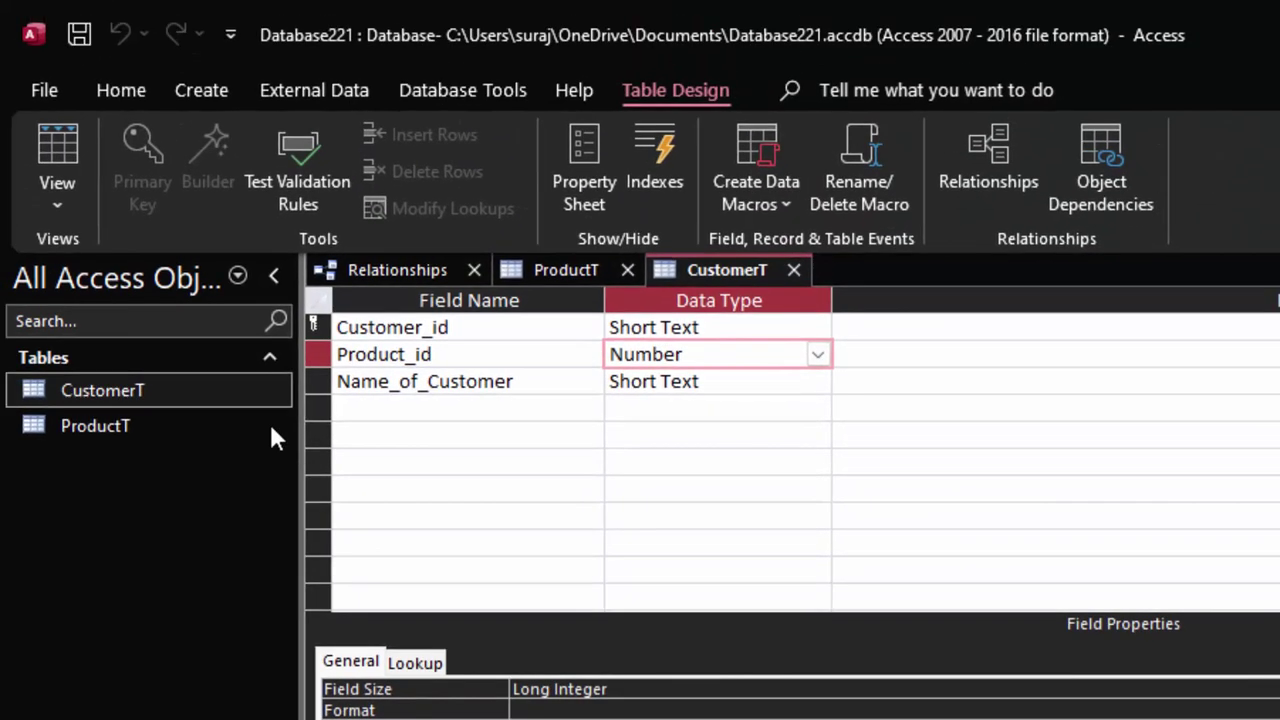
left_click(70, 140)
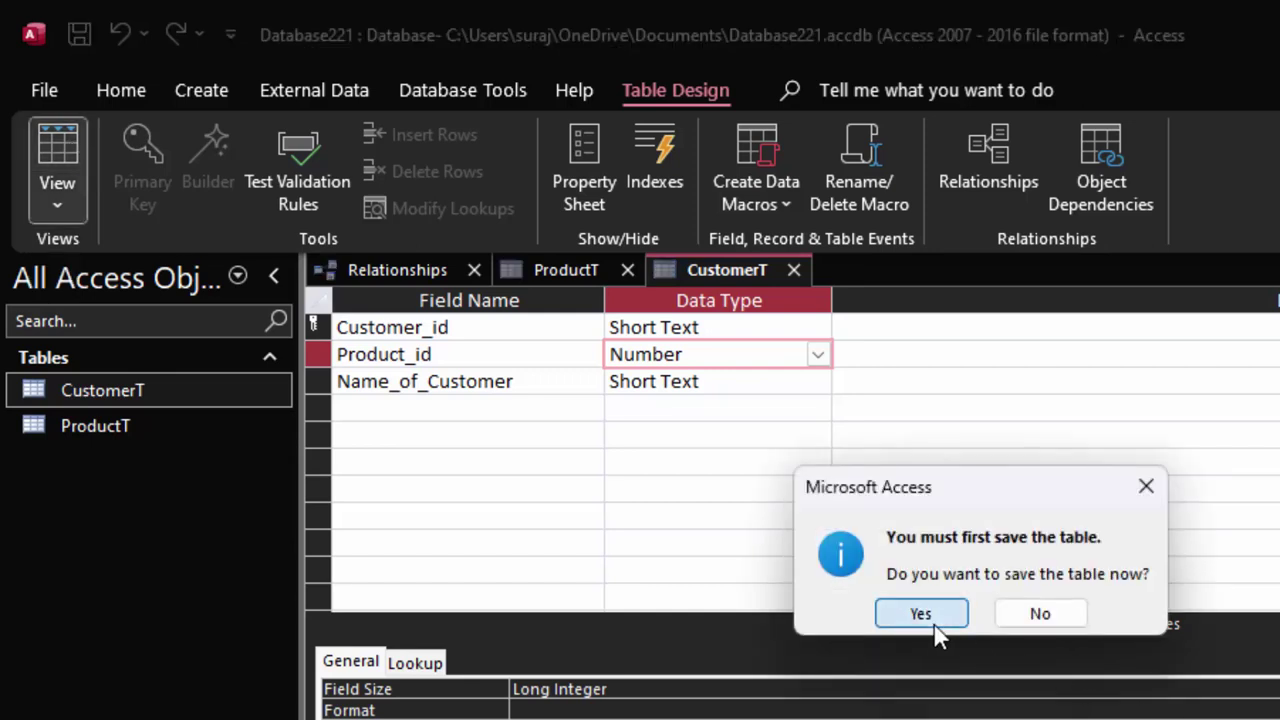
left_click(921, 614)
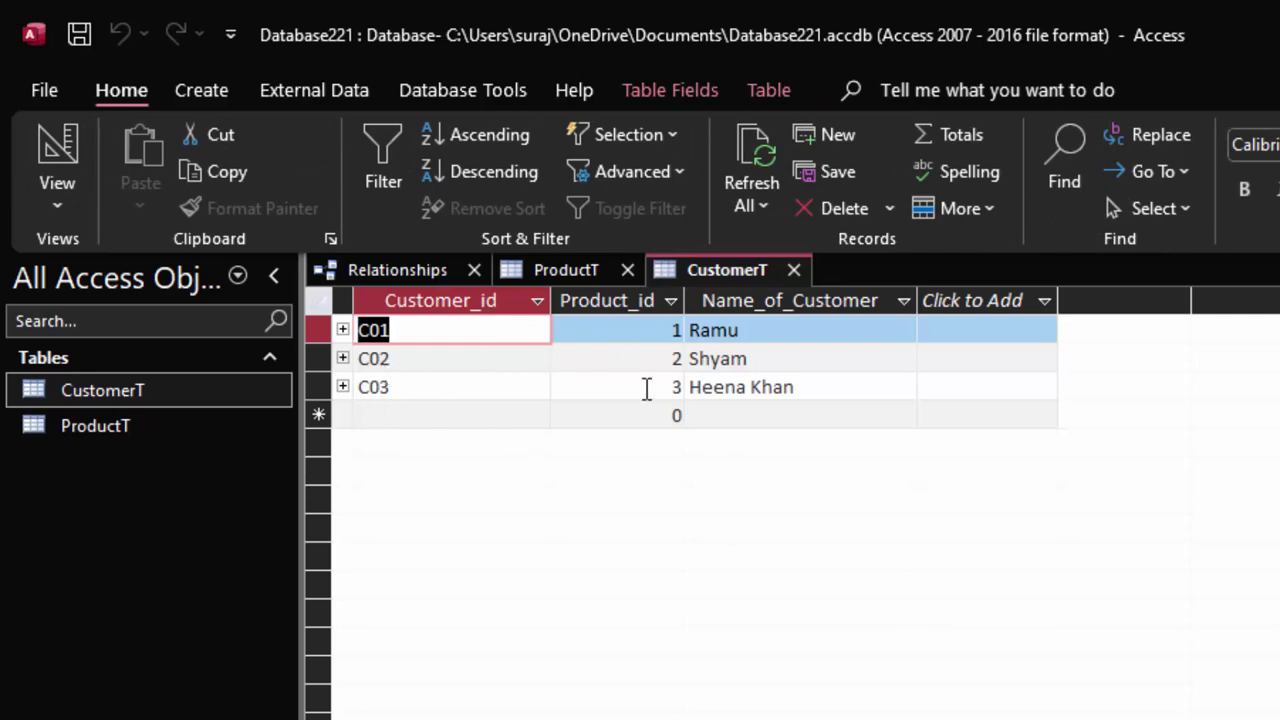
Close the Relationships layout without saving and reopen it from Database Tools.
left_click(474, 270)
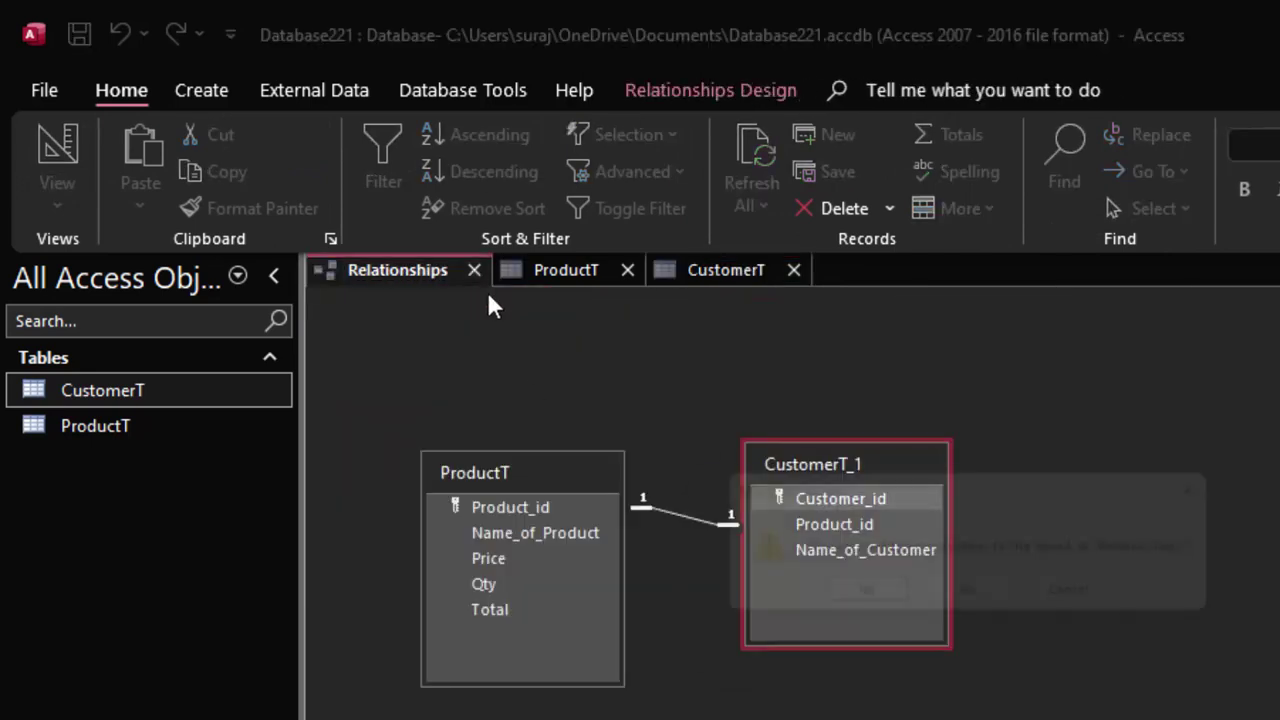
left_click(1010, 605)
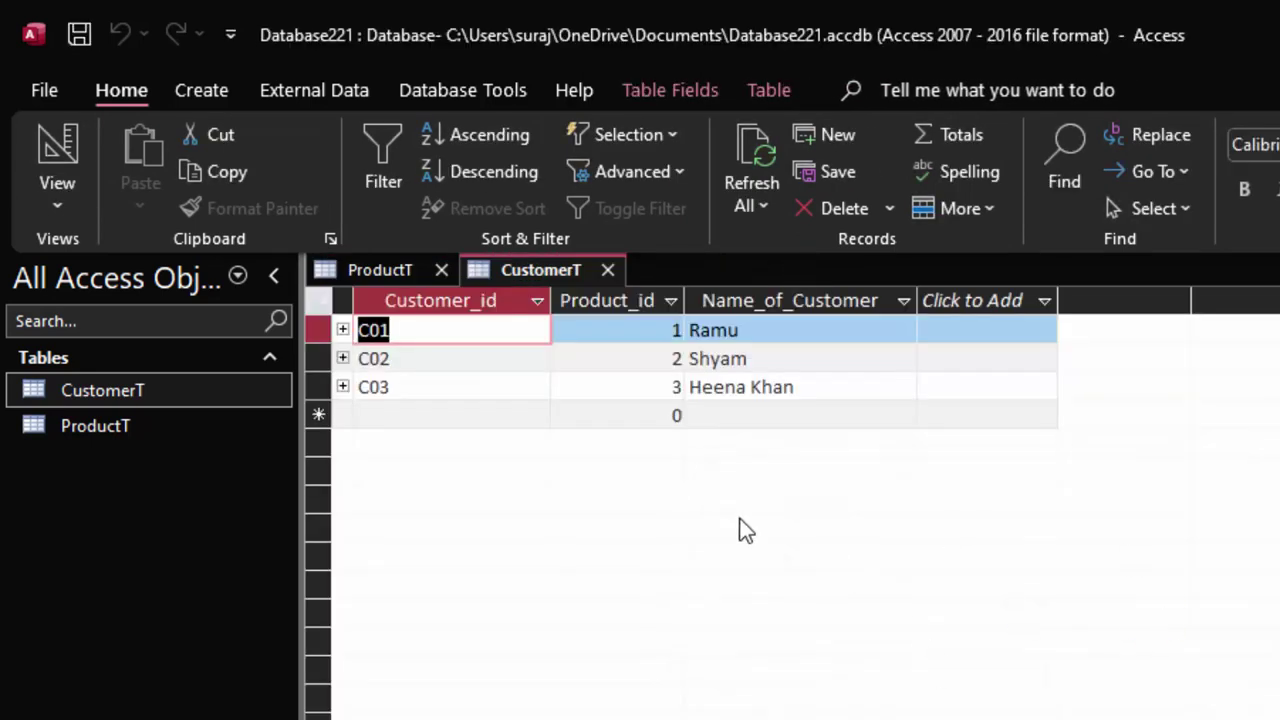
left_click(493, 94)
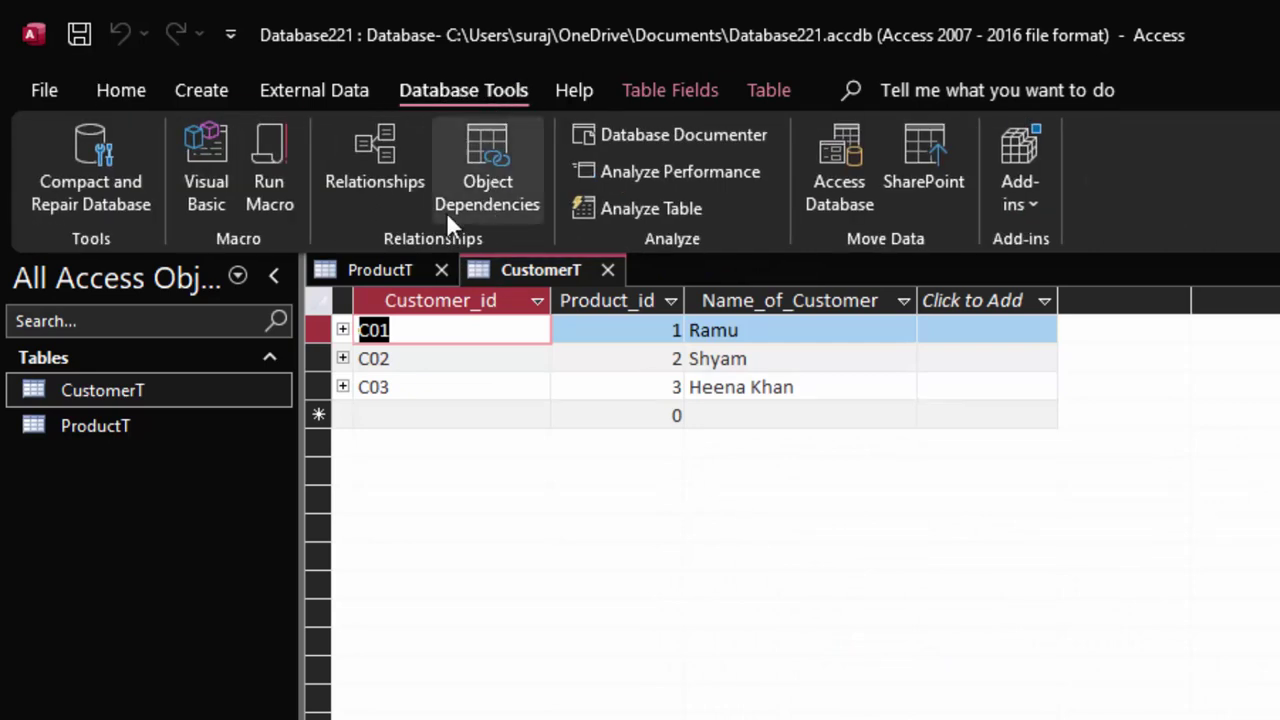
left_click(401, 158)
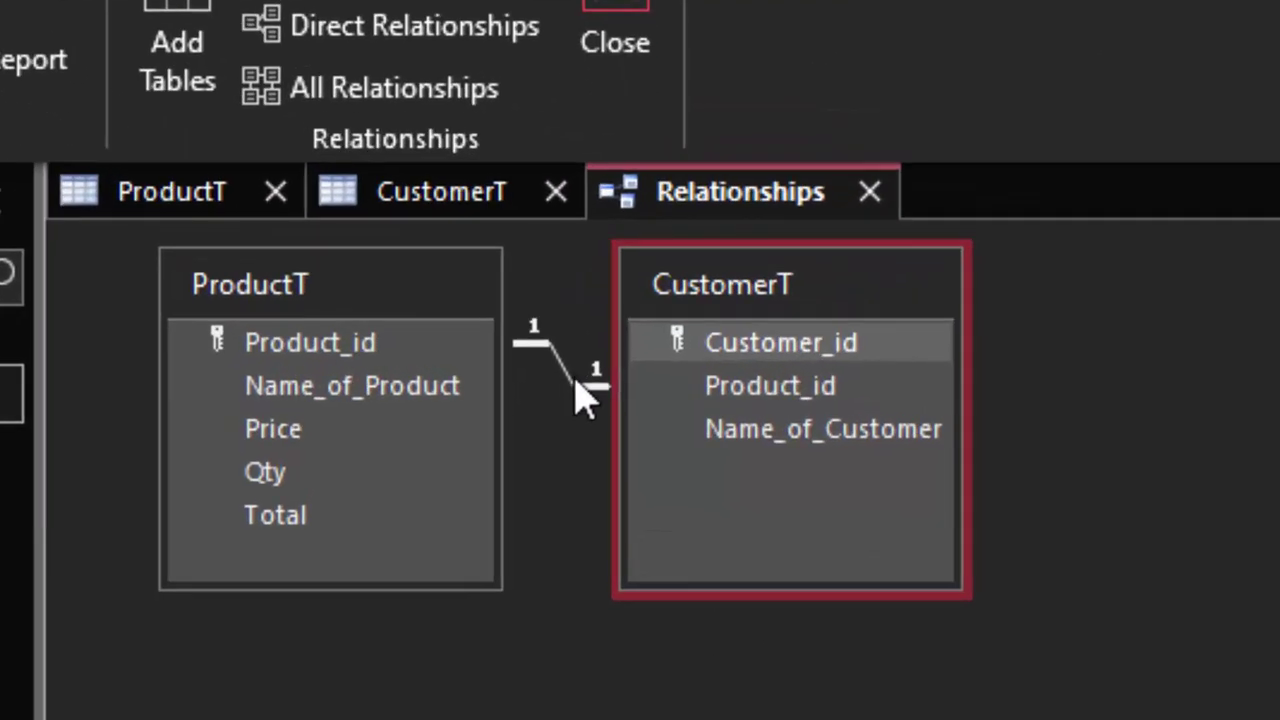
Delete the one-to-one ProductT–CustomerT join line, confirming the deletion.
right_click(588, 386)
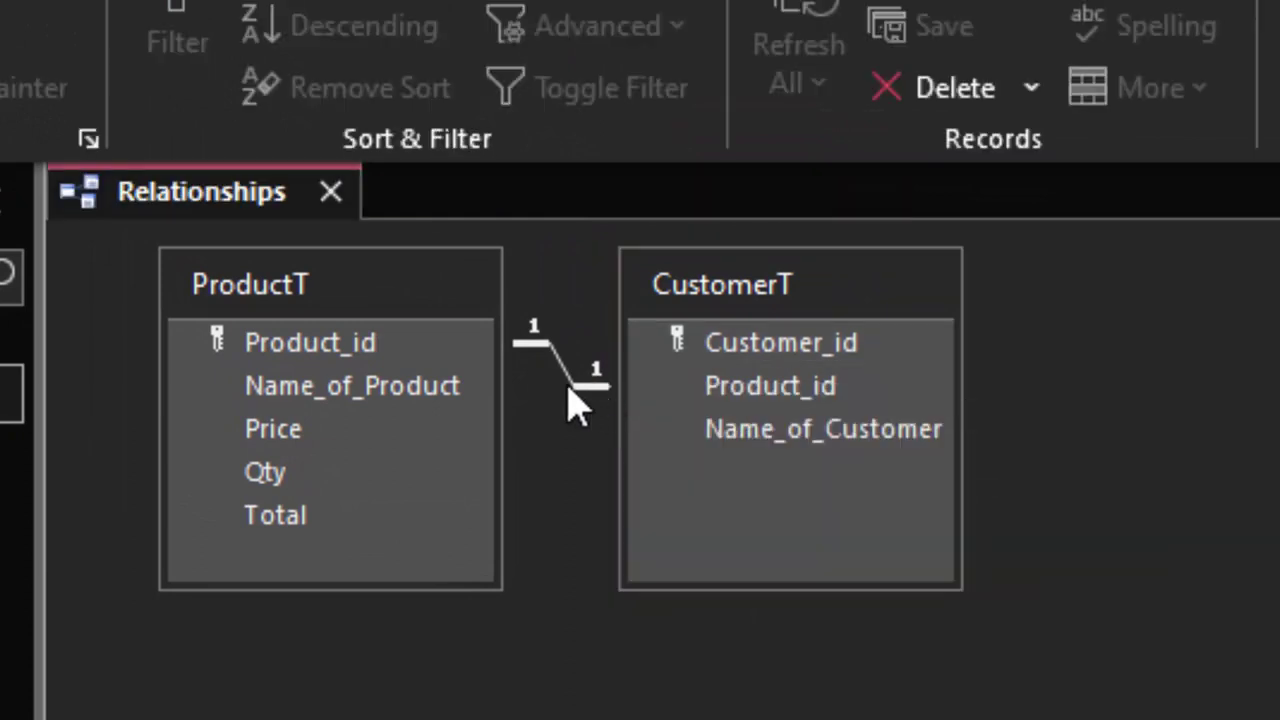
right_click(576, 398)
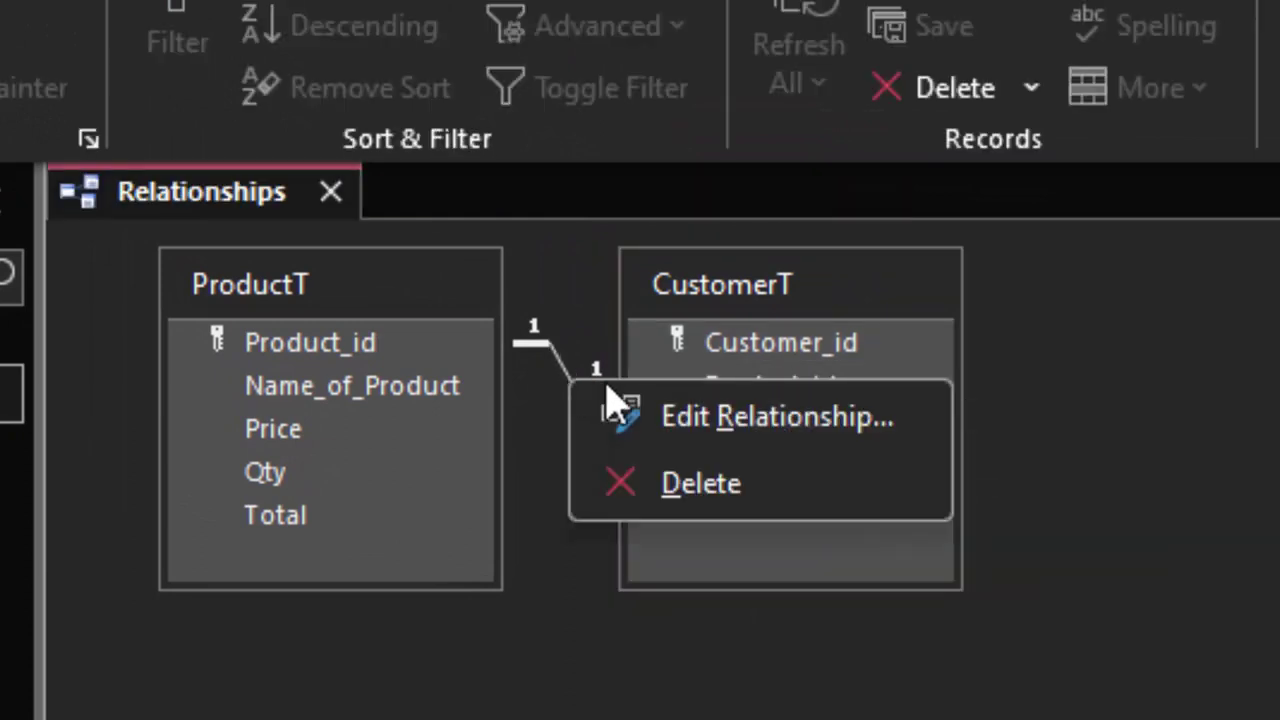
left_click(684, 482)
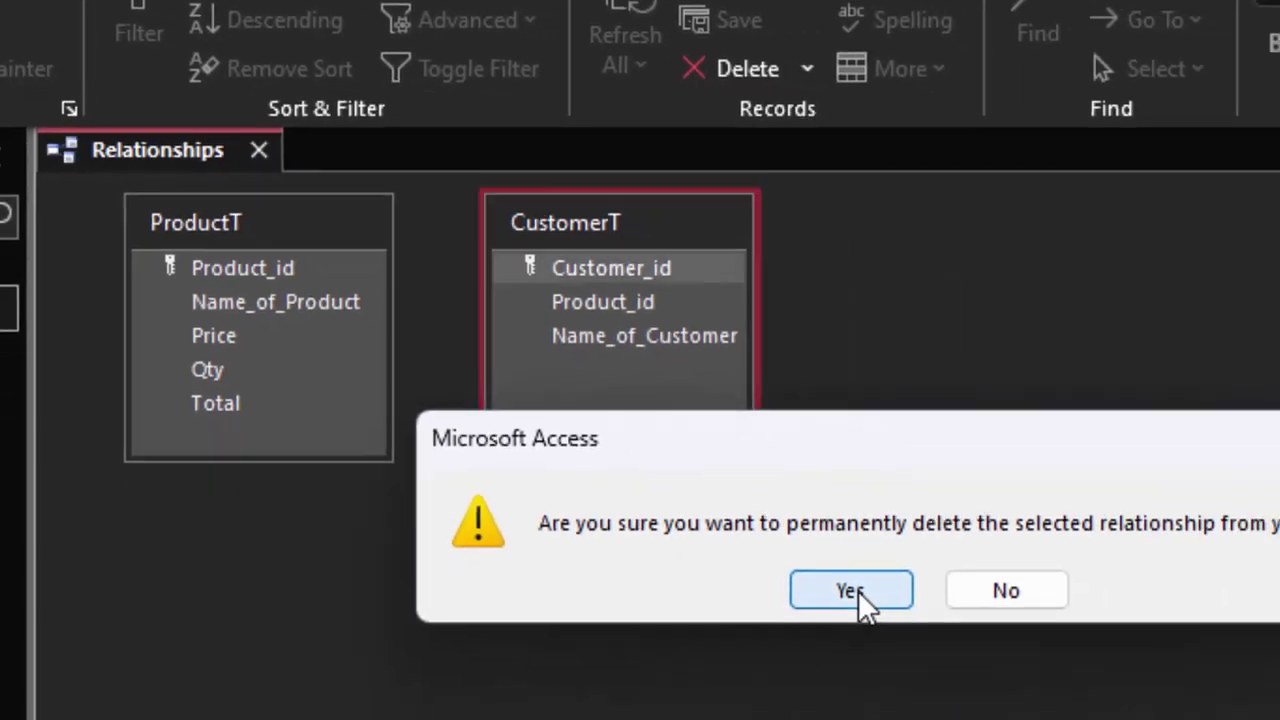
left_click(980, 678)
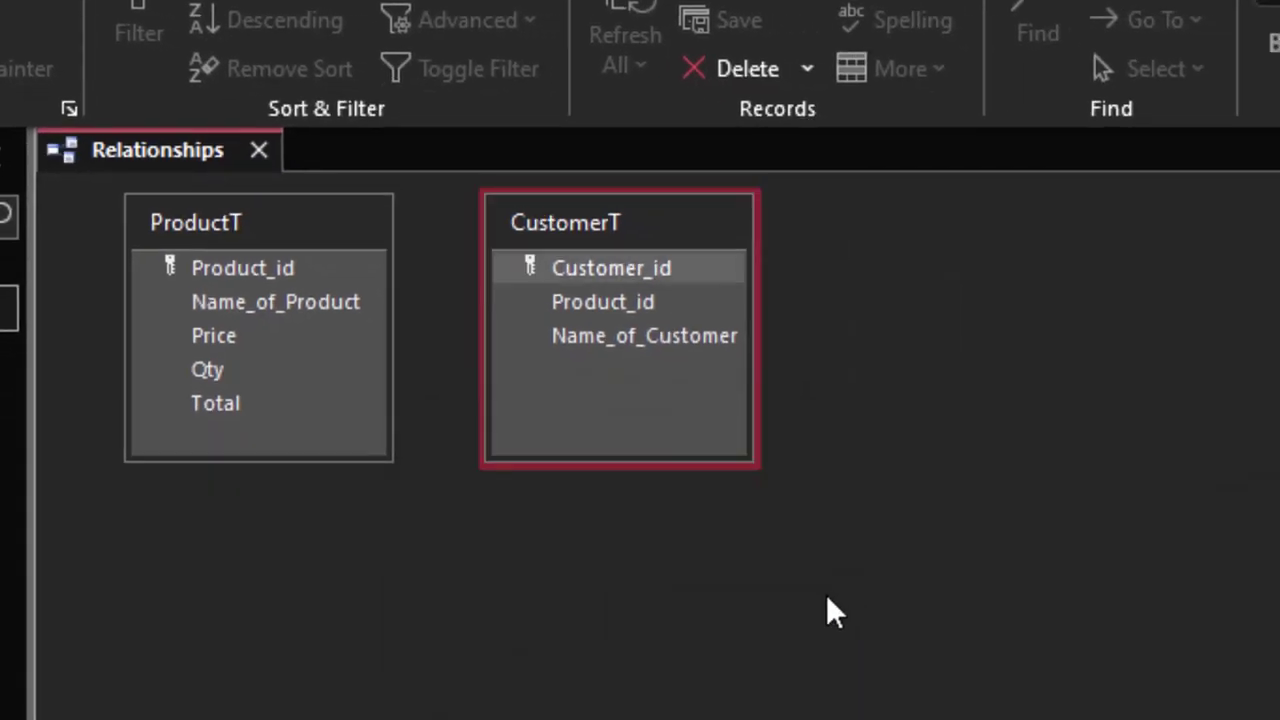
left_click(237, 275)
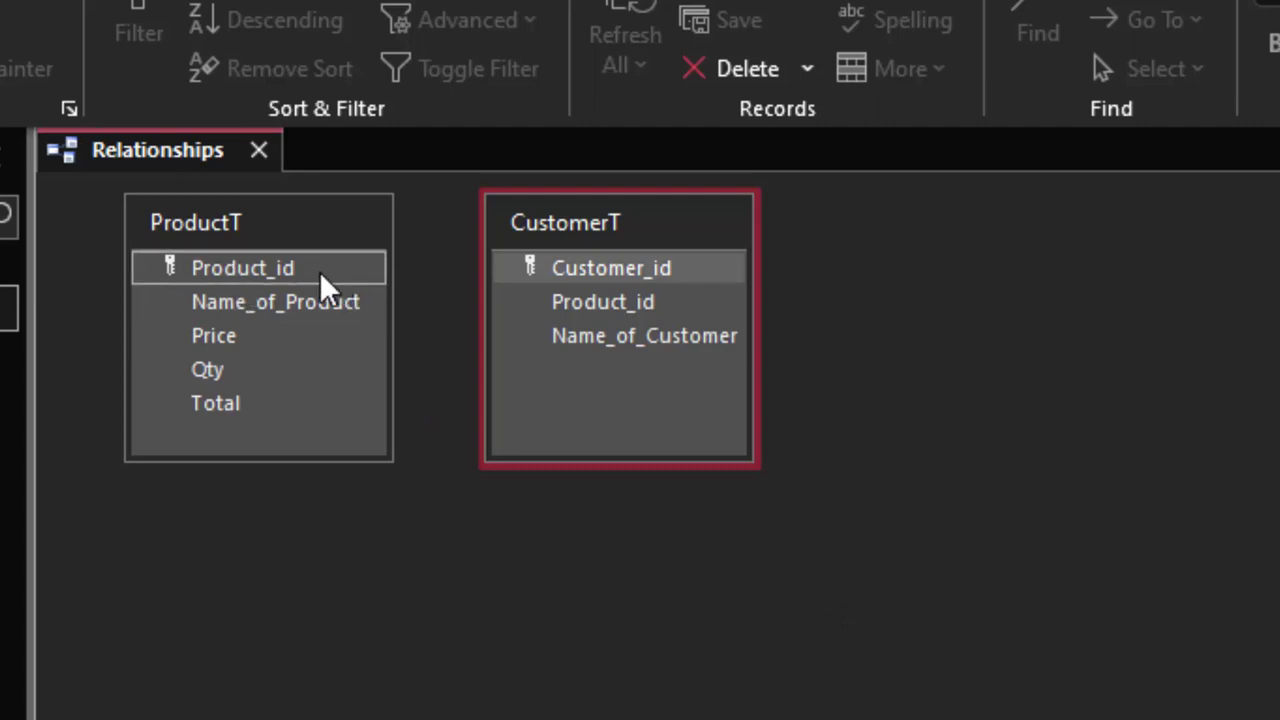
Link Product_id from ProductT to CustomerT, enforcing referential integrity with cascade update and delete.
mouse_move(323, 283)
left_mouse_down()
mouse_move(409, 301)
mouse_move(653, 298)
left_mouse_up()
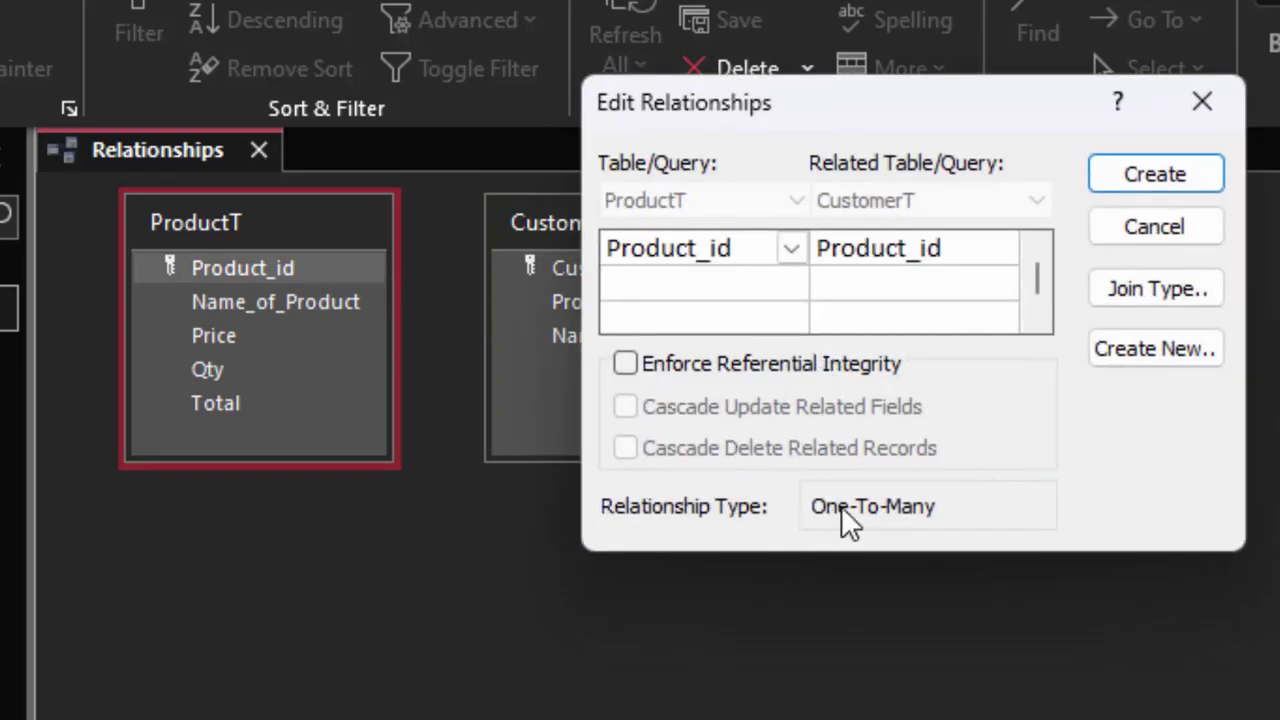
left_click(772, 360)
left_click(776, 408)
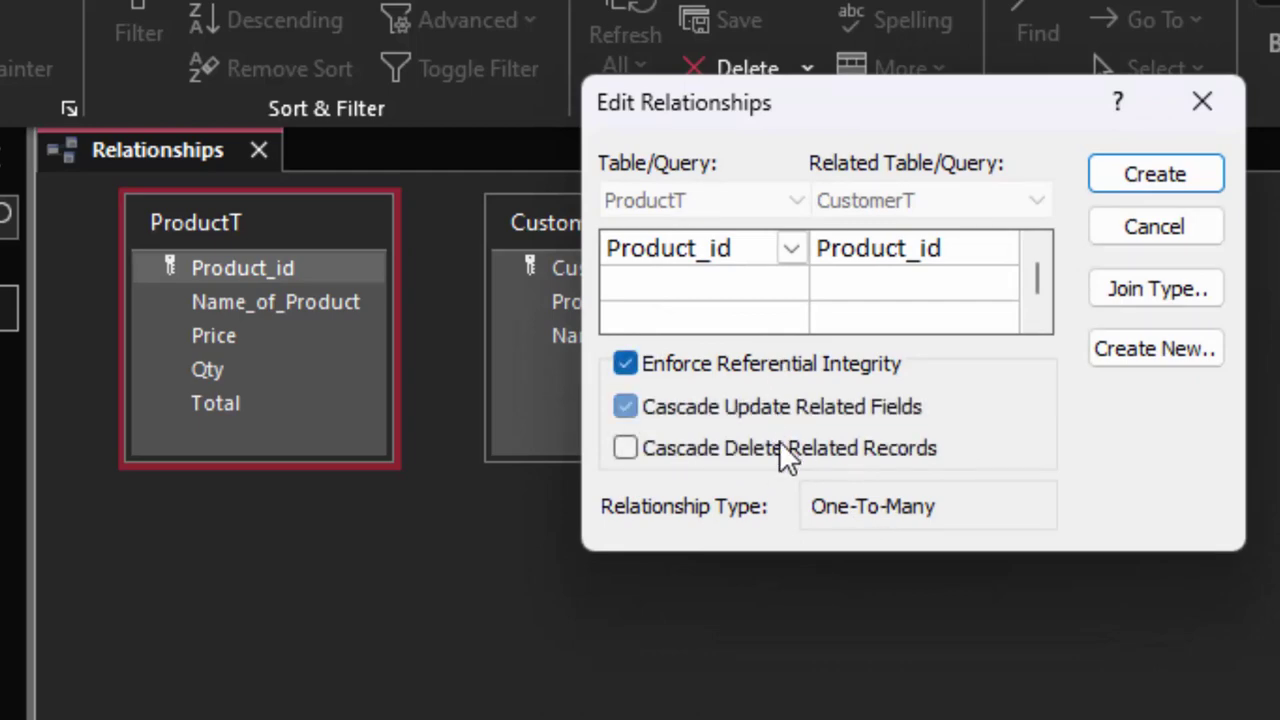
left_click(786, 448)
left_click(1165, 175)
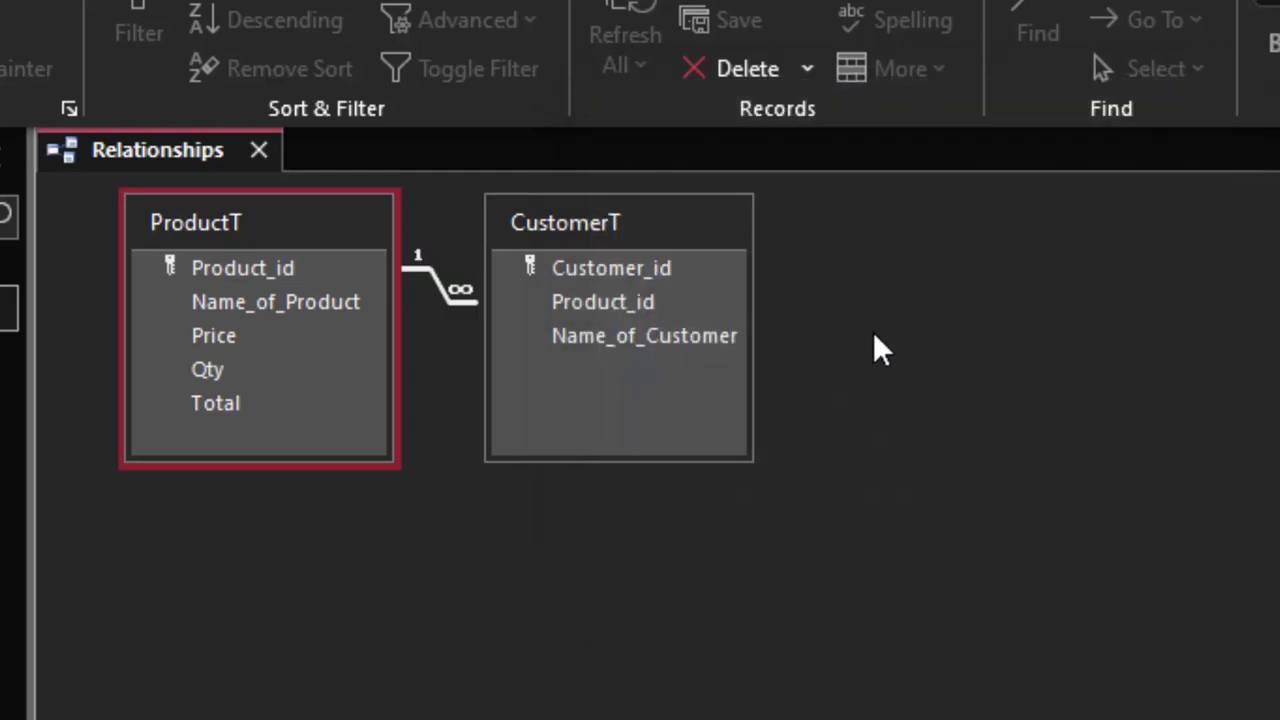